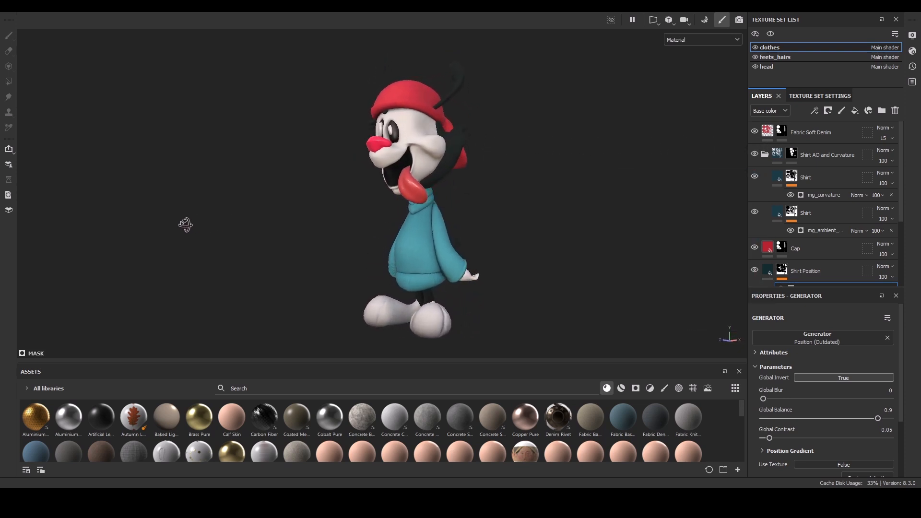
# Orbit around the finished textured character to inspect it.
pyautogui.keyDown('alt'); pyautogui.moveTo(589, 216); pyautogui.dragTo(635, 234); pyautogui.keyUp('alt')
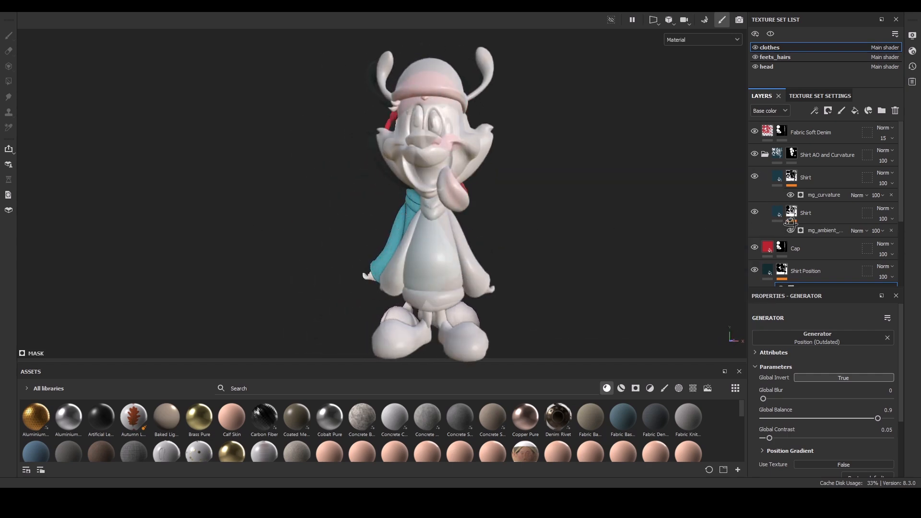
pyautogui.keyDown('alt'); pyautogui.moveTo(699, 230); pyautogui.dragTo(518, 222); pyautogui.keyUp('alt')
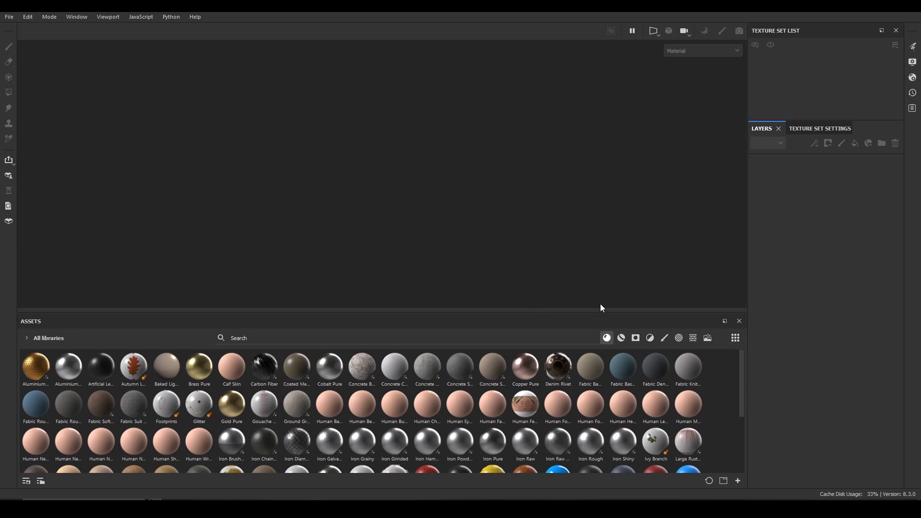
# Start a new project and set its document resolution to 2048.
pyautogui.click(9, 17)
pyautogui.click(21, 28)
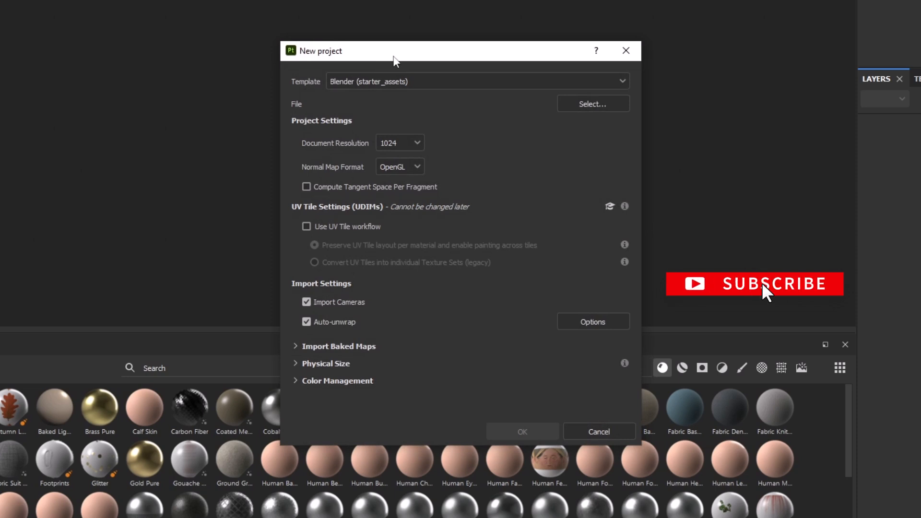
pyautogui.moveTo(424, 57); pyautogui.dragTo(440, 15)
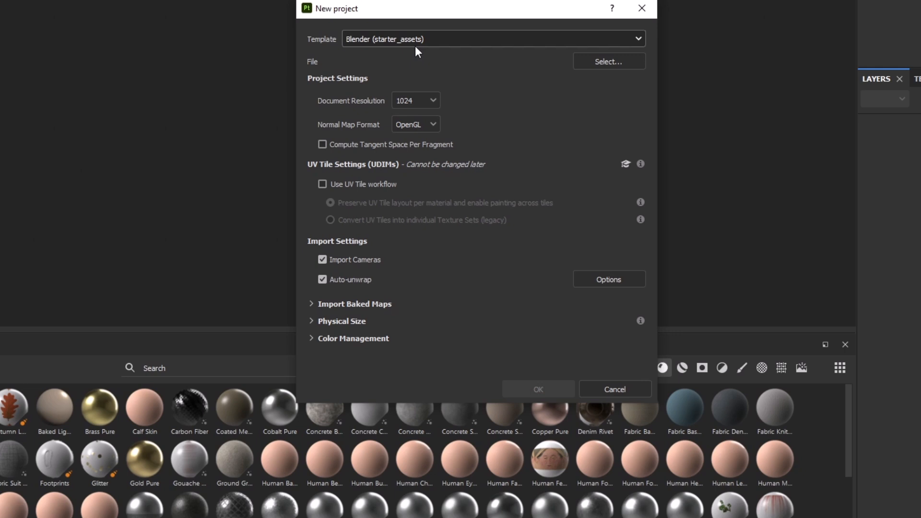
pyautogui.moveTo(467, 6); pyautogui.dragTo(500, 0)
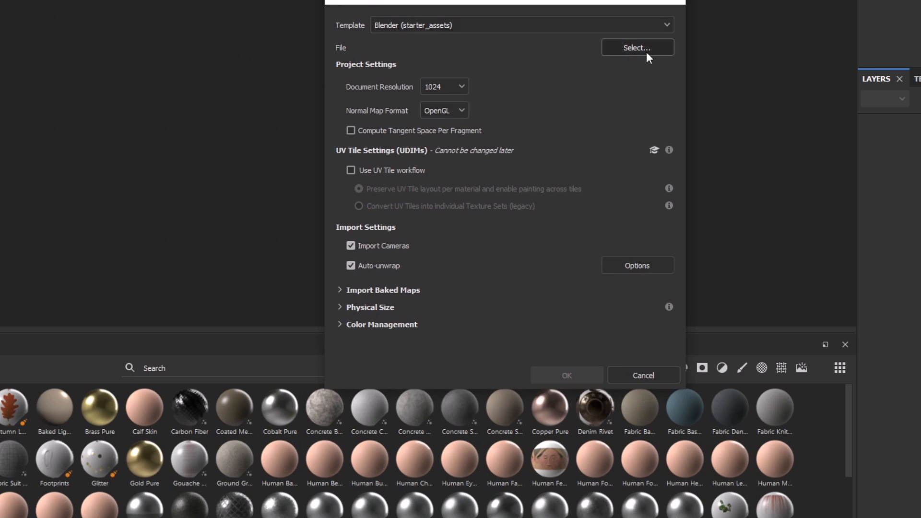
pyautogui.click(453, 87)
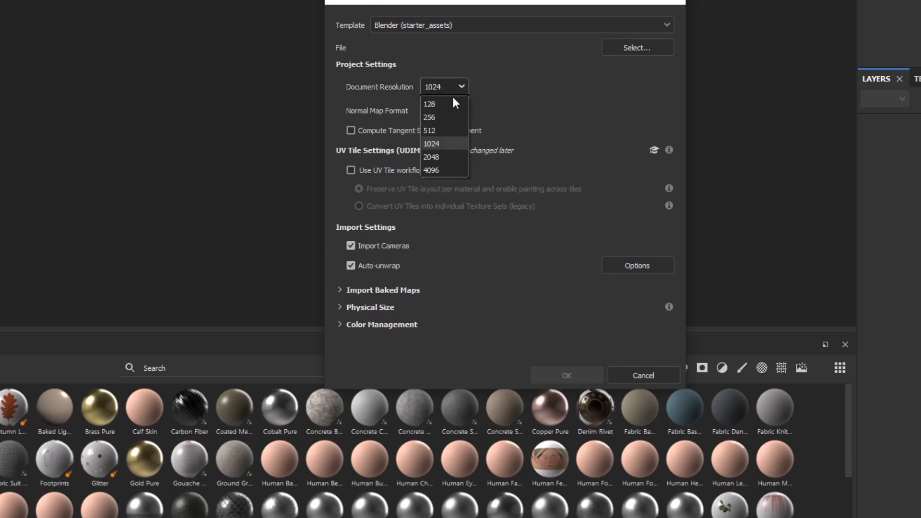
pyautogui.click(445, 156)
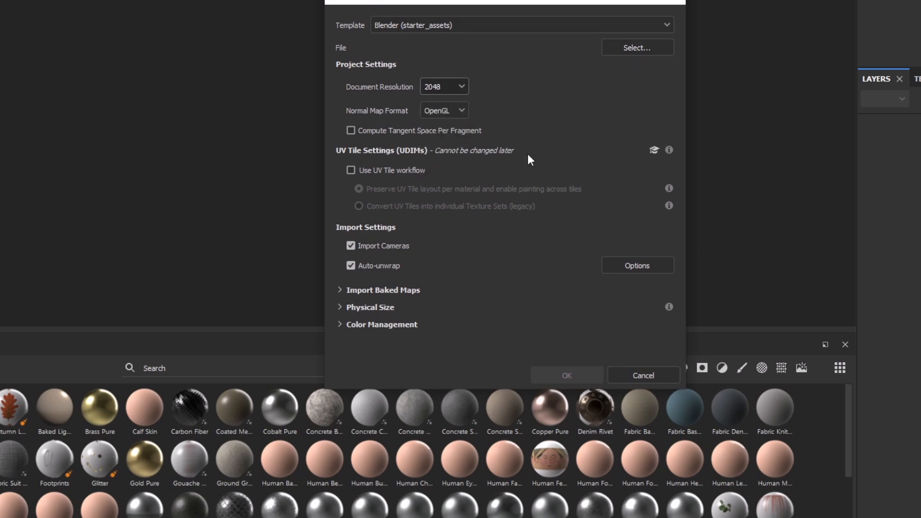
# Load the Wakko For Texturing mesh file into the new project and create it.
pyautogui.click(441, 119)
pyautogui.click(524, 116)
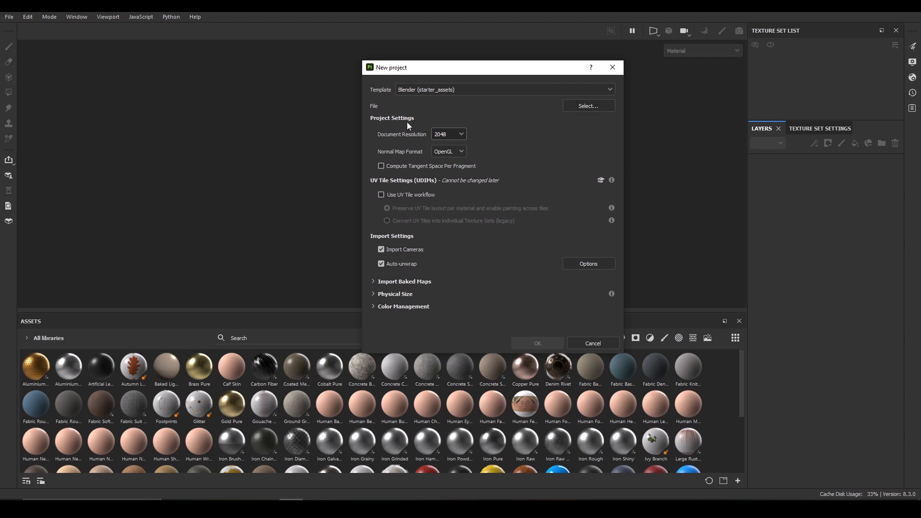
pyautogui.click(594, 110)
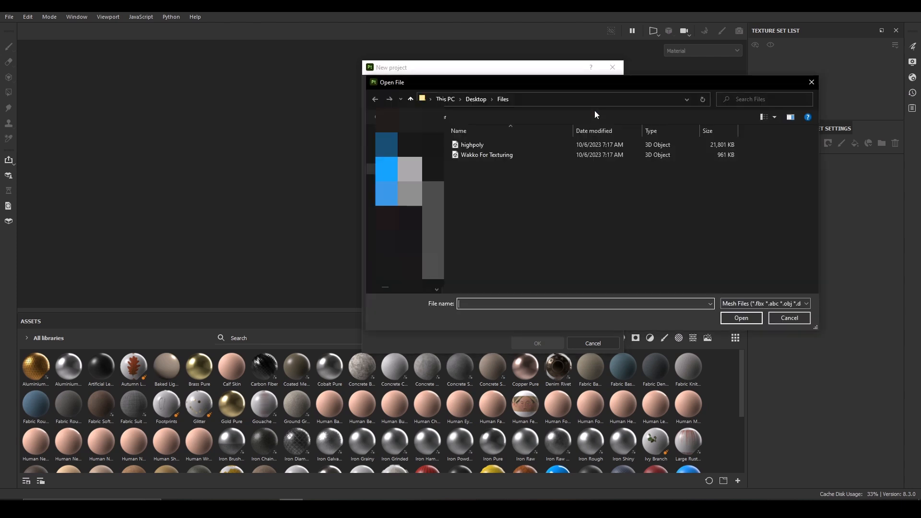
pyautogui.click(497, 157)
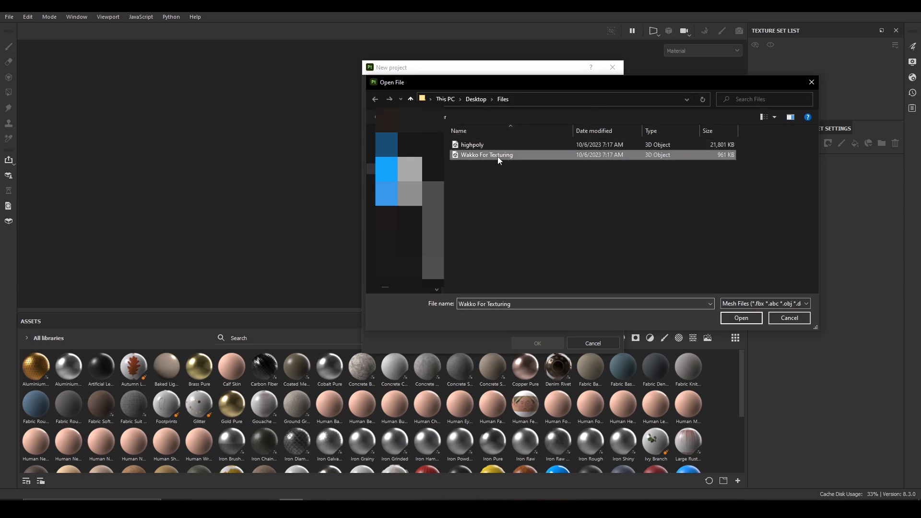
pyautogui.click(735, 319)
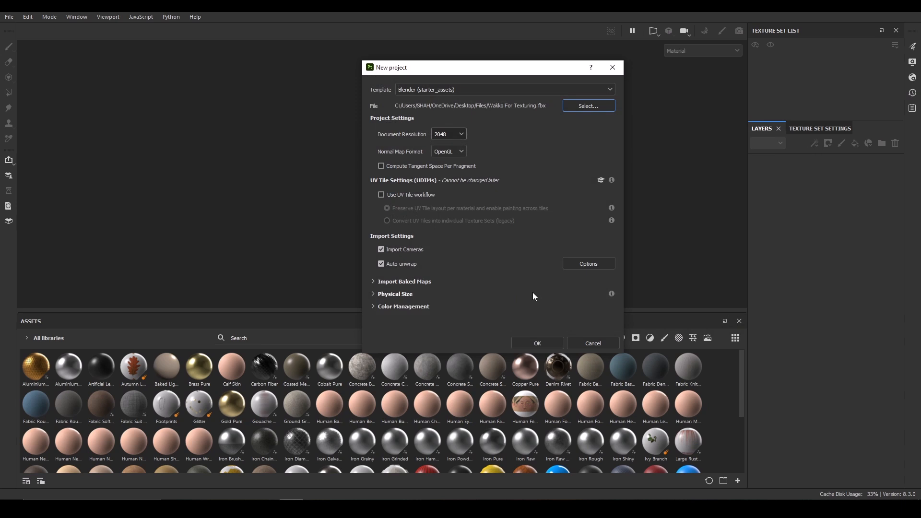
pyautogui.click(546, 343)
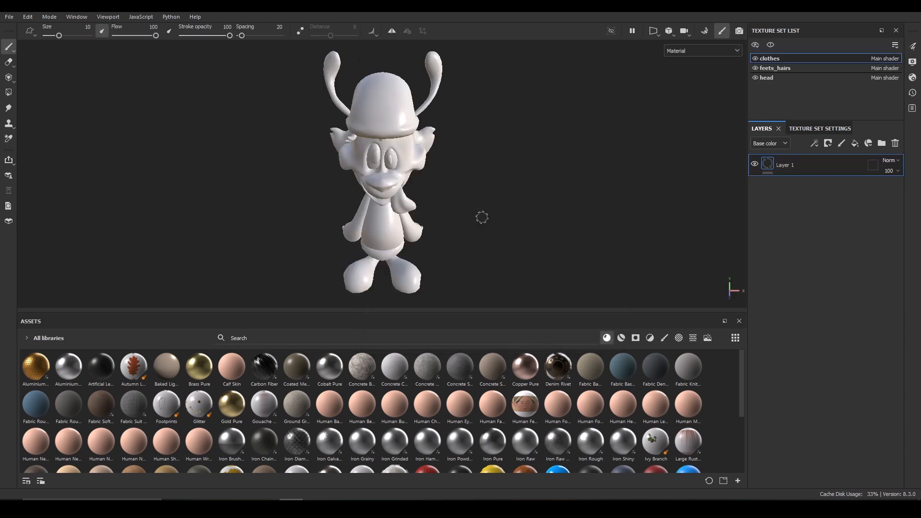
# Orbit and pan around the imported untextured model to inspect it.
pyautogui.keyDown('alt'); pyautogui.moveTo(567, 208); pyautogui.dragTo(565, 182); pyautogui.keyUp('alt')
pyautogui.keyDown('alt'); pyautogui.moveTo(565, 183); pyautogui.dragTo(529, 212, button='right'); pyautogui.keyUp('alt')
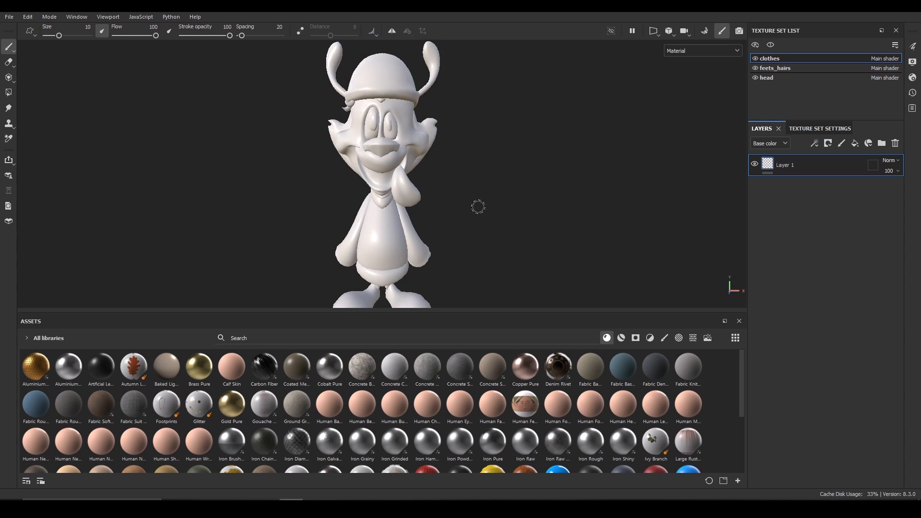
pyautogui.keyDown('alt'); pyautogui.moveTo(532, 211); pyautogui.dragTo(492, 210); pyautogui.keyUp('alt')
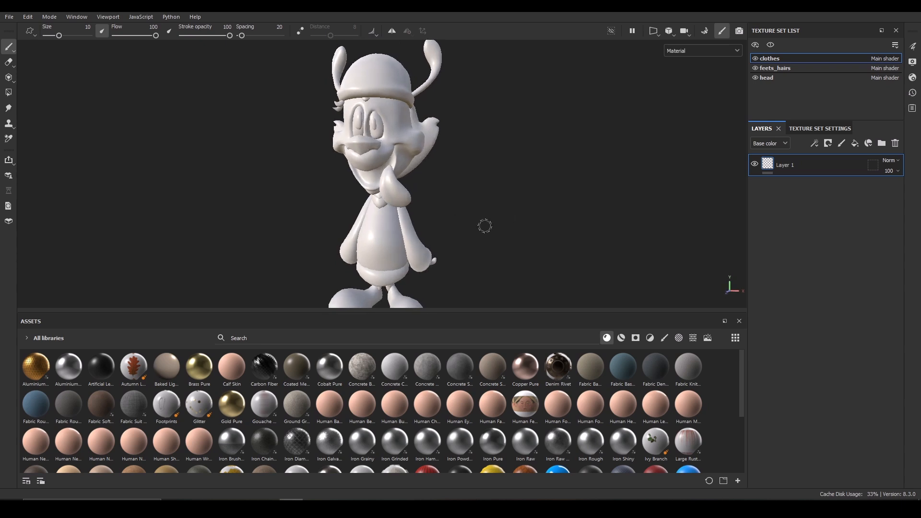
pyautogui.press('alt')
pyautogui.moveTo(467, 209)
pyautogui.keyDown('alt'); pyautogui.mouseDown()
pyautogui.moveTo(565, 209)
pyautogui.moveTo(473, 200)
pyautogui.moveTo(485, 211)
pyautogui.mouseUp(); pyautogui.keyUp('alt')
pyautogui.keyDown('alt'); pyautogui.moveTo(456, 235); pyautogui.dragTo(481, 230, button='middle'); pyautogui.keyUp('alt')
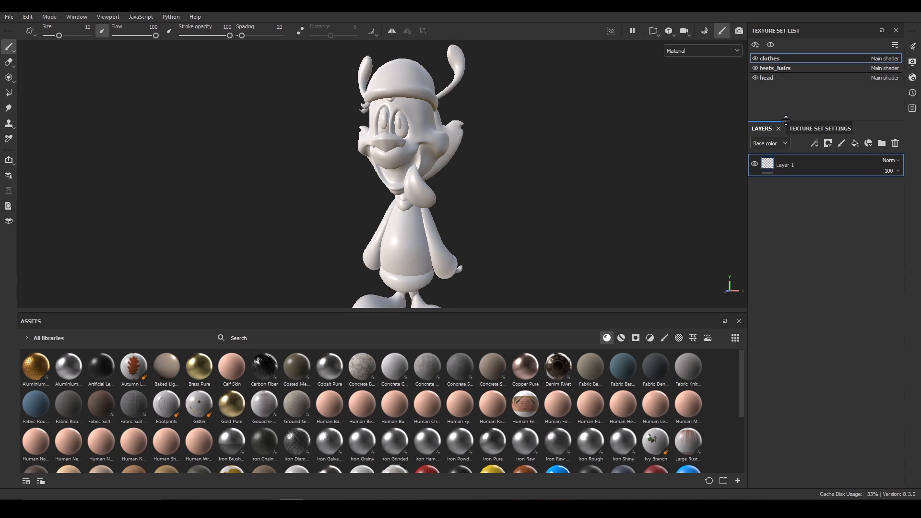
# Open mesh map baking from the feets_hairs texture set's settings.
pyautogui.click(779, 77)
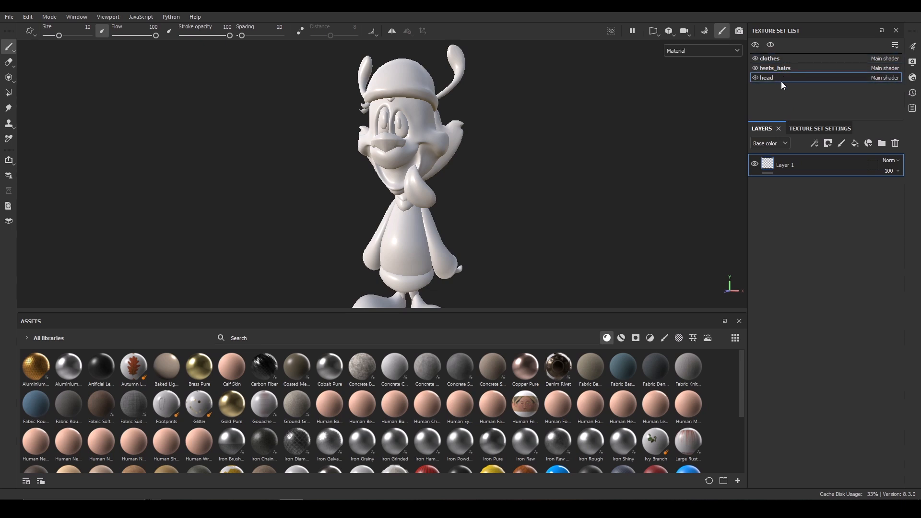
pyautogui.click(784, 71)
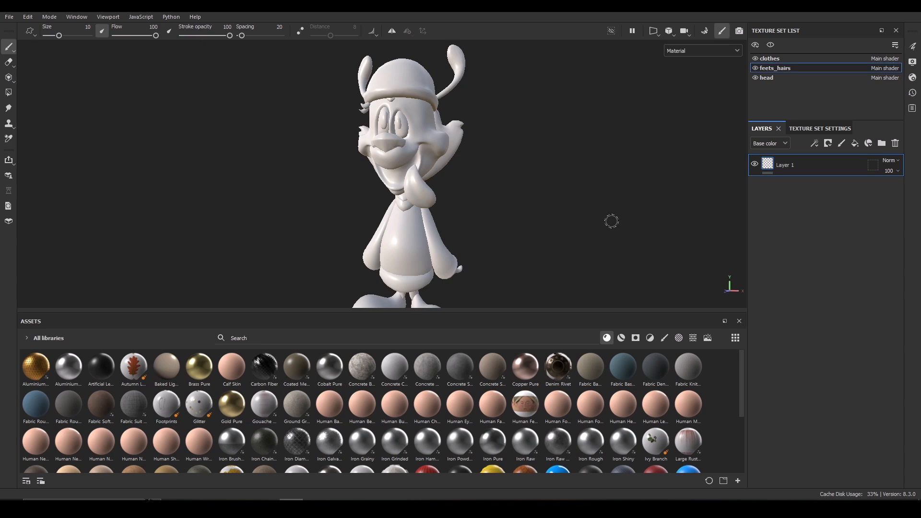
pyautogui.click(822, 128)
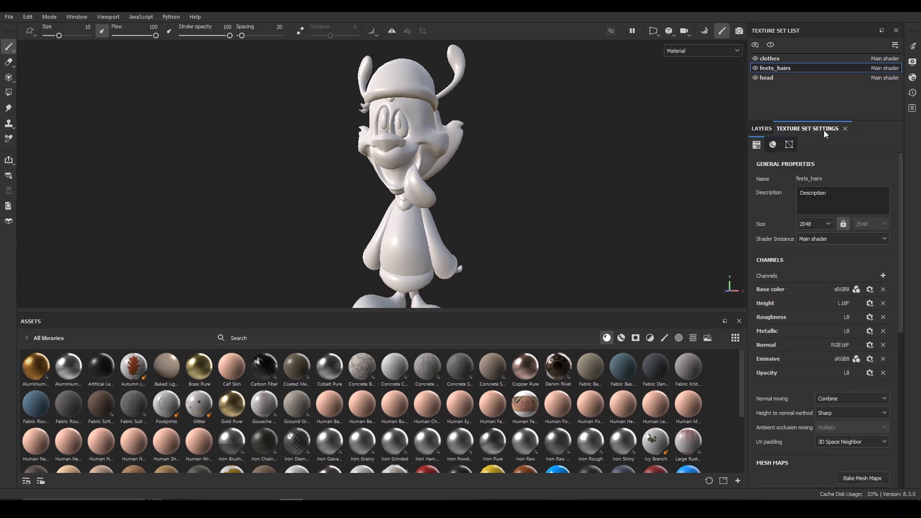
pyautogui.scroll(-5, 900, 309)
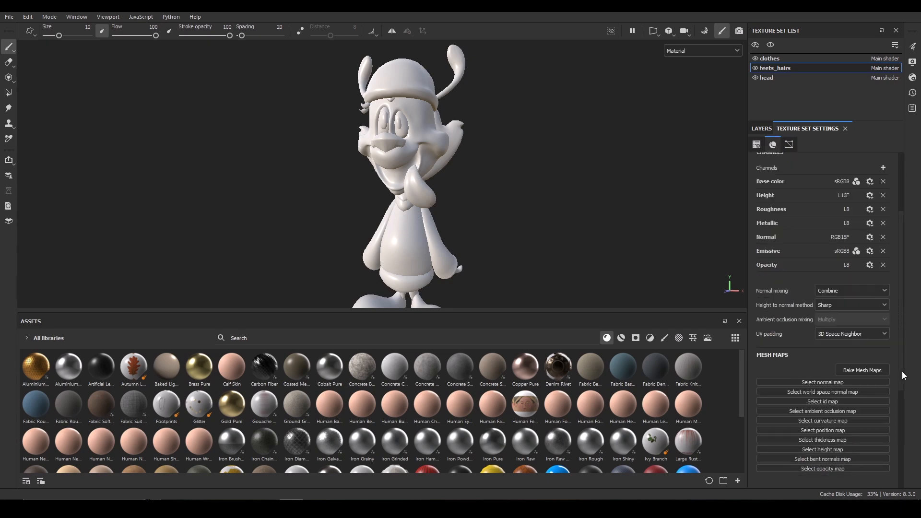
pyautogui.click(866, 328)
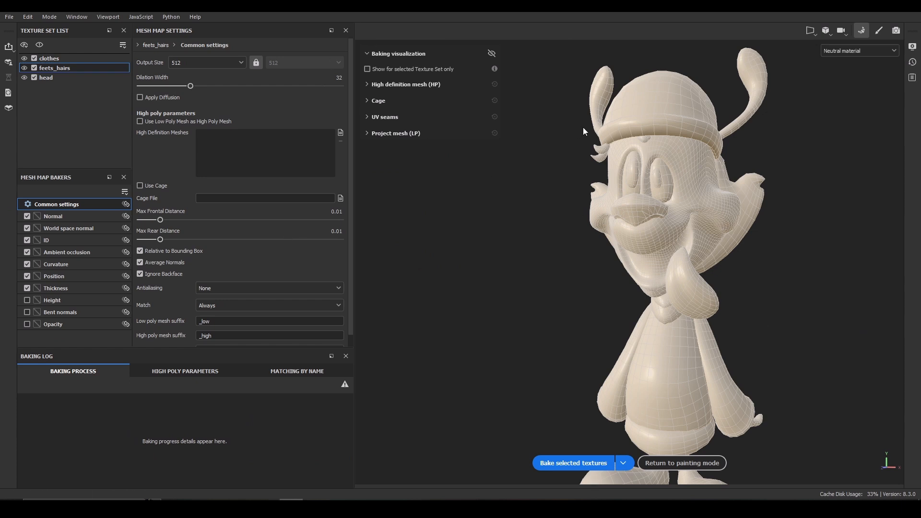
# Set the bake output size to 2048.
pyautogui.keyDown('alt'); pyautogui.moveTo(514, 286); pyautogui.dragTo(556, 317); pyautogui.keyUp('alt')
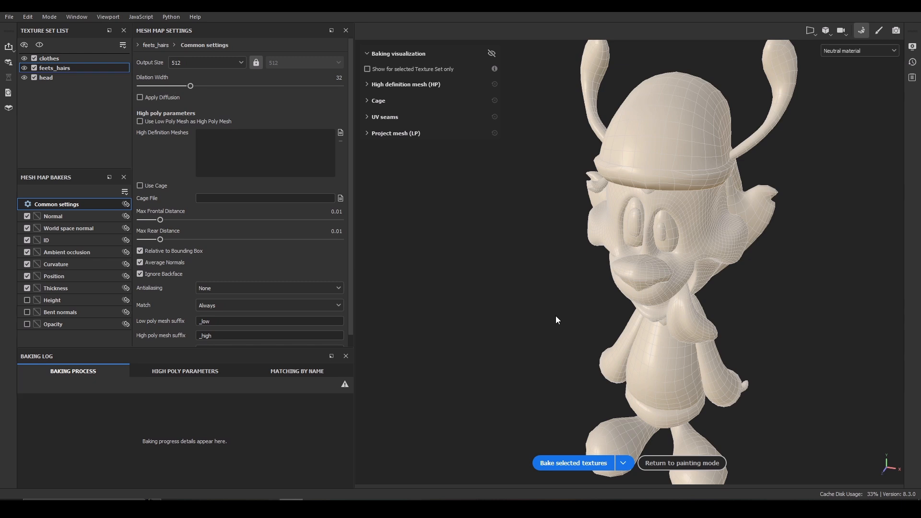
pyautogui.keyDown('alt'); pyautogui.moveTo(557, 291); pyautogui.dragTo(525, 204); pyautogui.keyUp('alt')
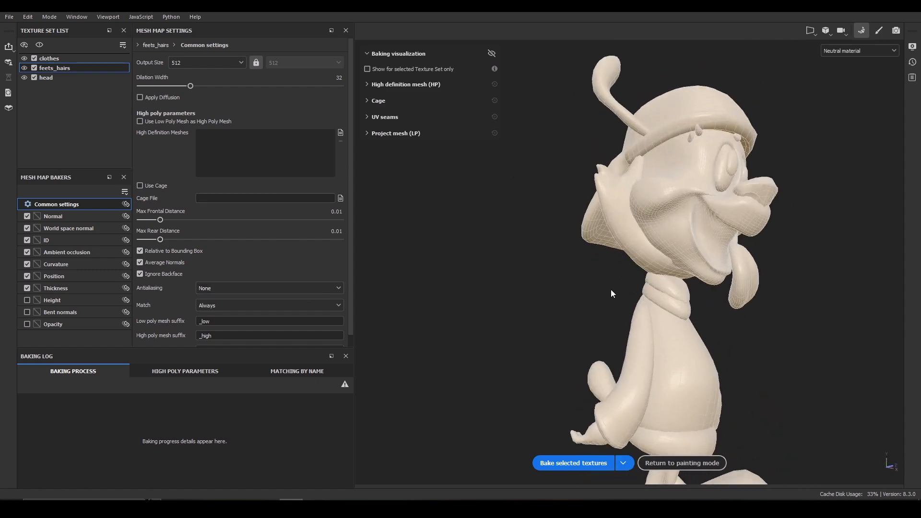
pyautogui.keyDown('alt'); pyautogui.moveTo(607, 251); pyautogui.dragTo(530, 260); pyautogui.keyUp('alt')
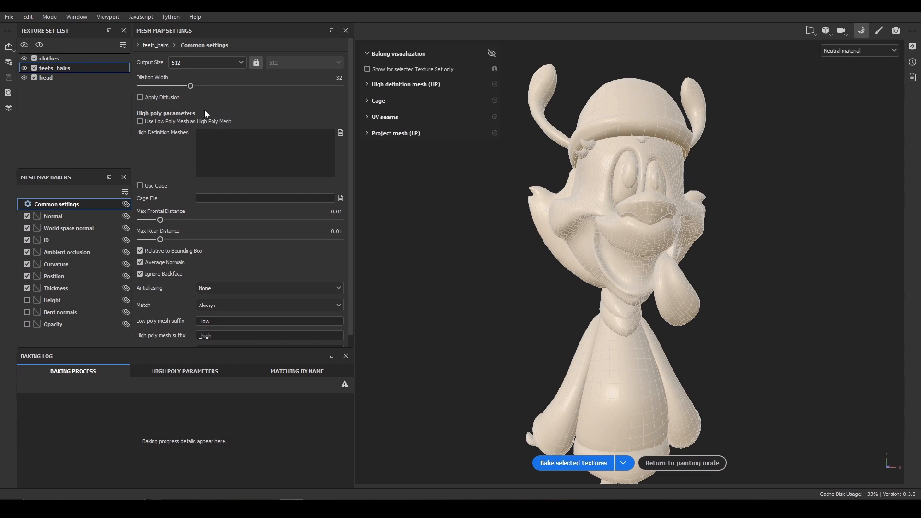
pyautogui.click(217, 65)
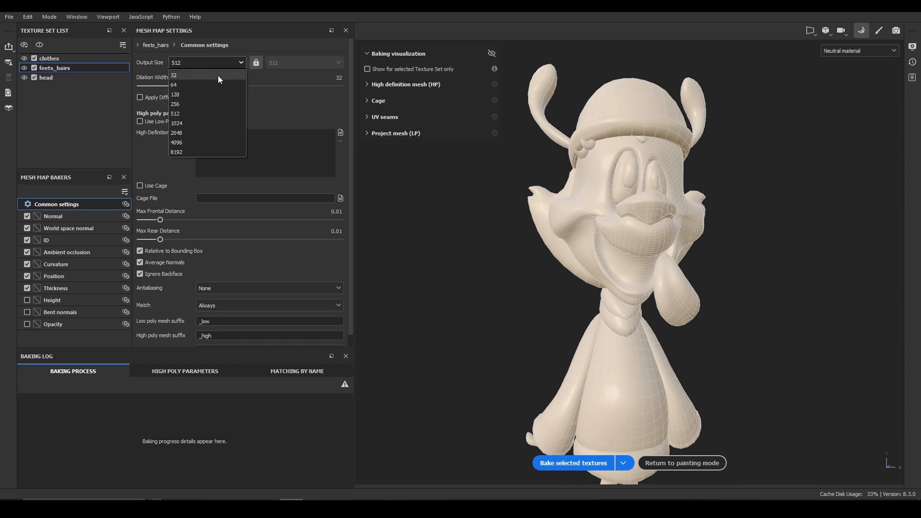
pyautogui.click(191, 129)
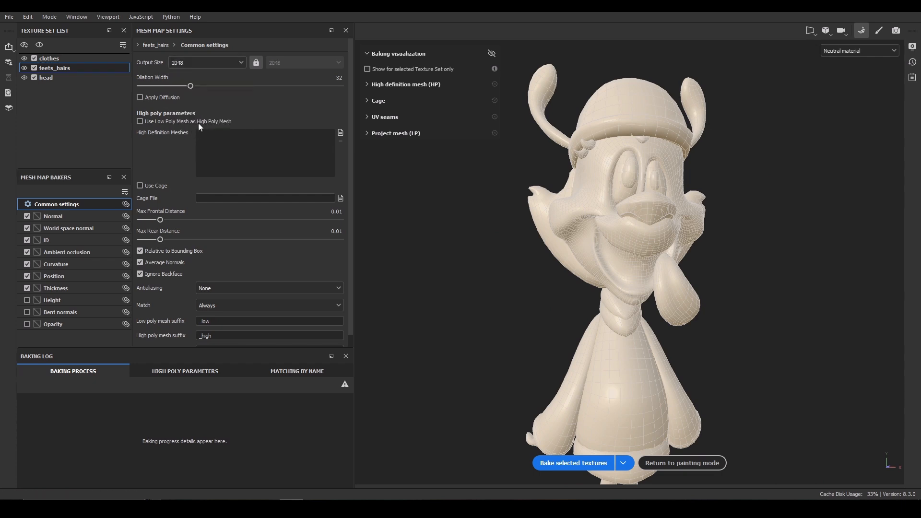
pyautogui.click(207, 64)
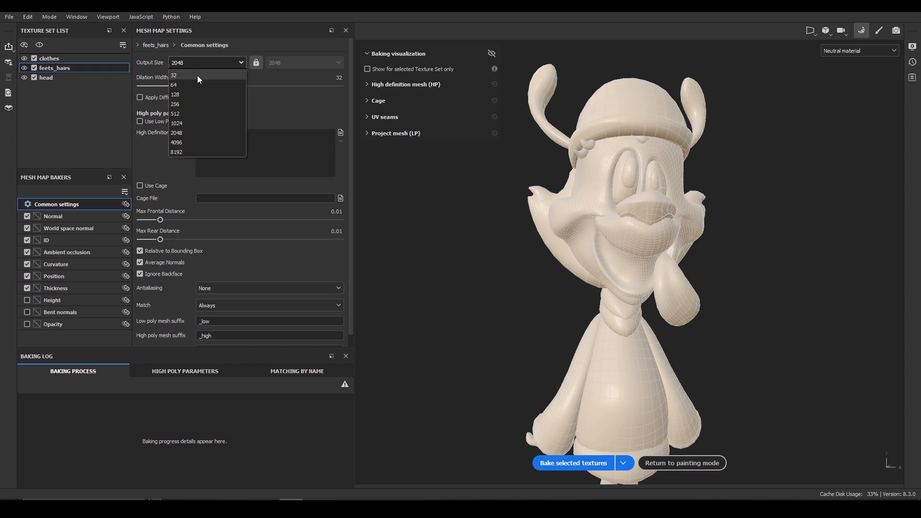
pyautogui.click(105, 151)
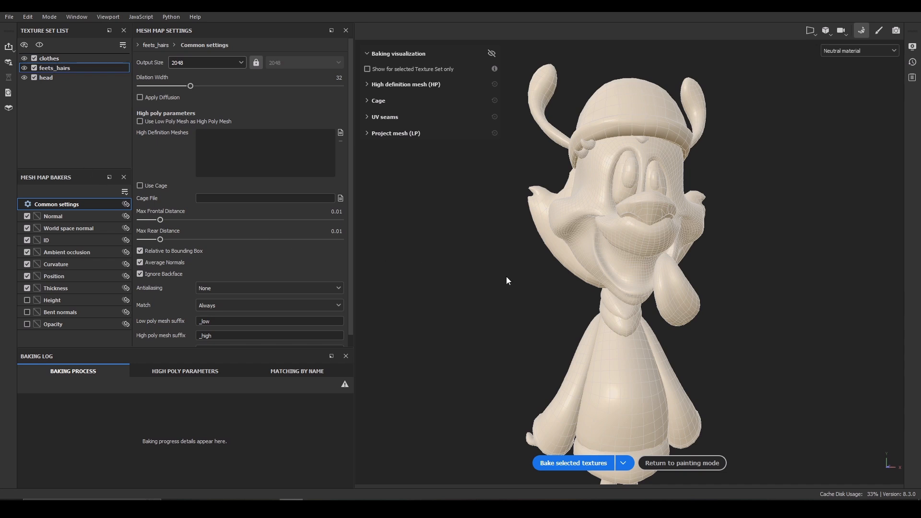
# Exclude the feets_hairs texture set from the bake selection.
pyautogui.keyDown('alt'); pyautogui.moveTo(492, 278); pyautogui.dragTo(557, 223); pyautogui.keyUp('alt')
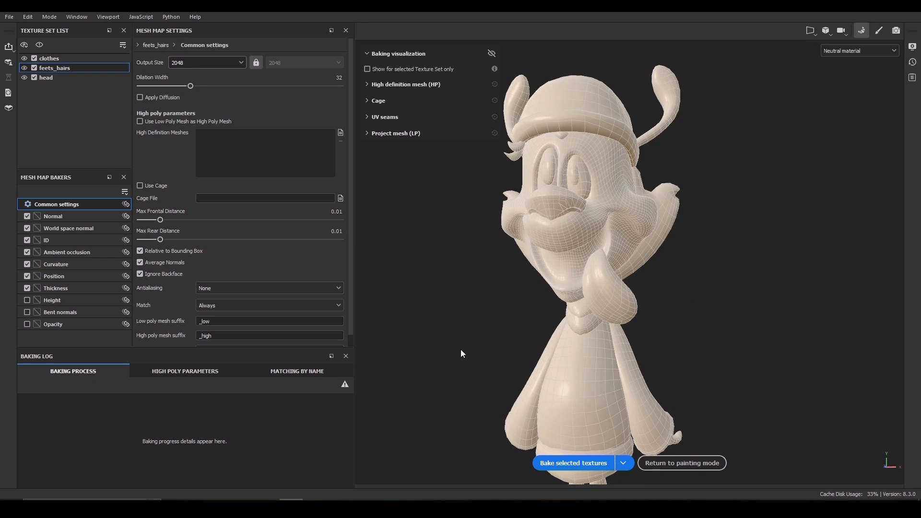
pyautogui.keyDown('alt'); pyautogui.moveTo(461, 350); pyautogui.dragTo(484, 359); pyautogui.keyUp('alt')
pyautogui.keyDown('alt'); pyautogui.moveTo(474, 355); pyautogui.dragTo(485, 265, button='middle'); pyautogui.keyUp('alt')
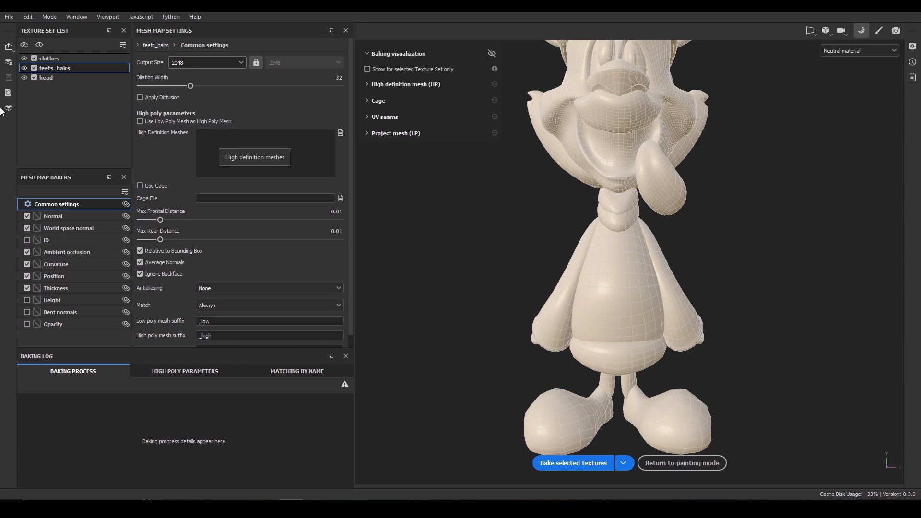
pyautogui.click(24, 68)
pyautogui.click(24, 68)
pyautogui.click(24, 68)
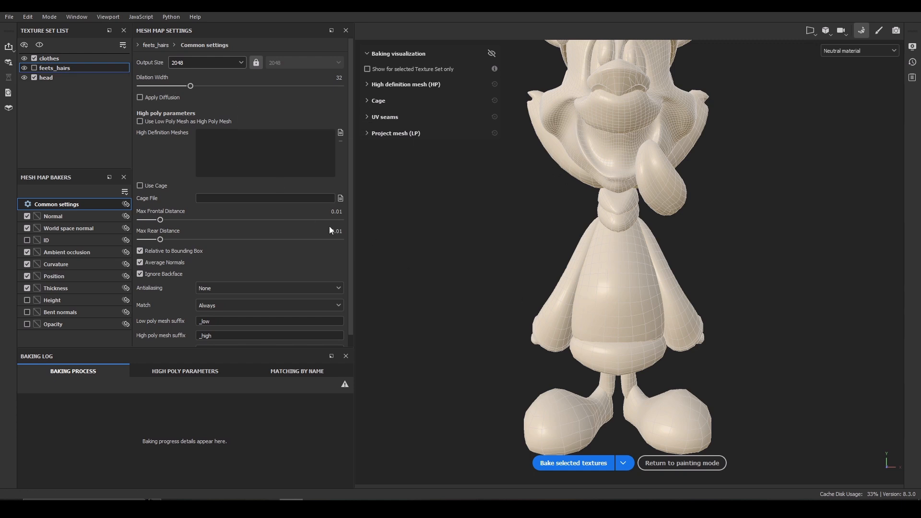
# Try raising the max frontal distance, then undo the change.
pyautogui.moveTo(159, 220); pyautogui.dragTo(181, 226)
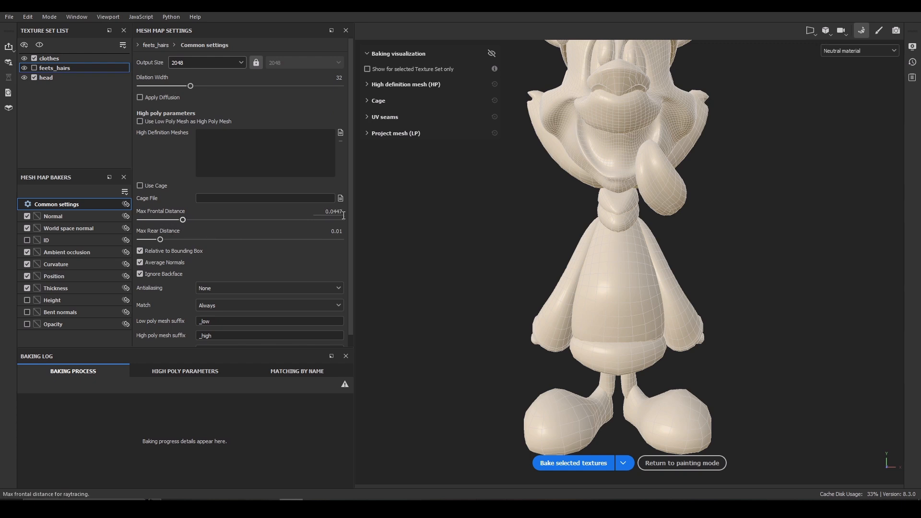
pyautogui.hotkey('ctrl', 'z')
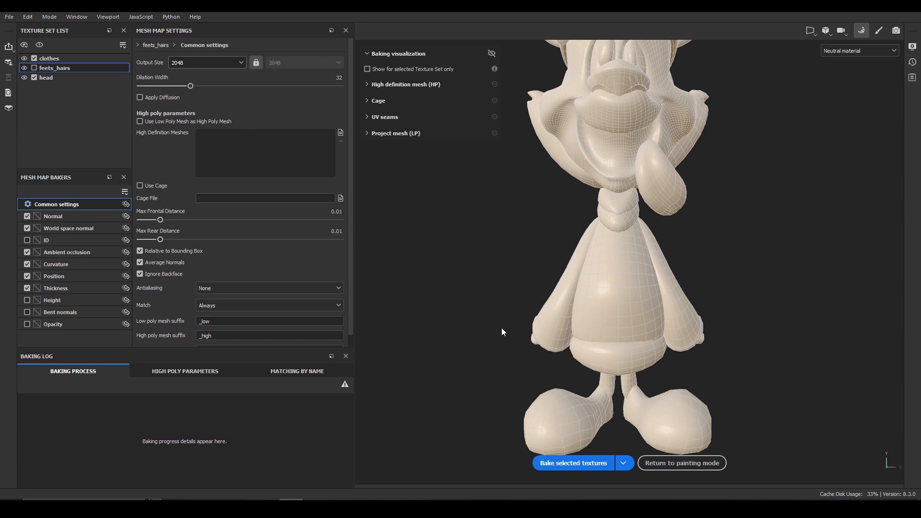
# Bake the selected textures, then uncheck the head and clothes texture sets from the bake list.
pyautogui.click(574, 465)
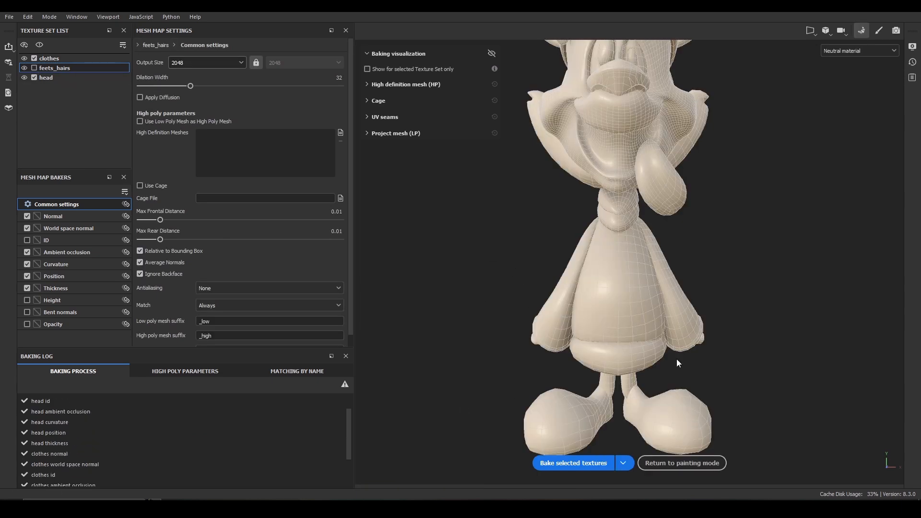
pyautogui.keyDown('alt'); pyautogui.moveTo(789, 225); pyautogui.dragTo(686, 225); pyautogui.keyUp('alt')
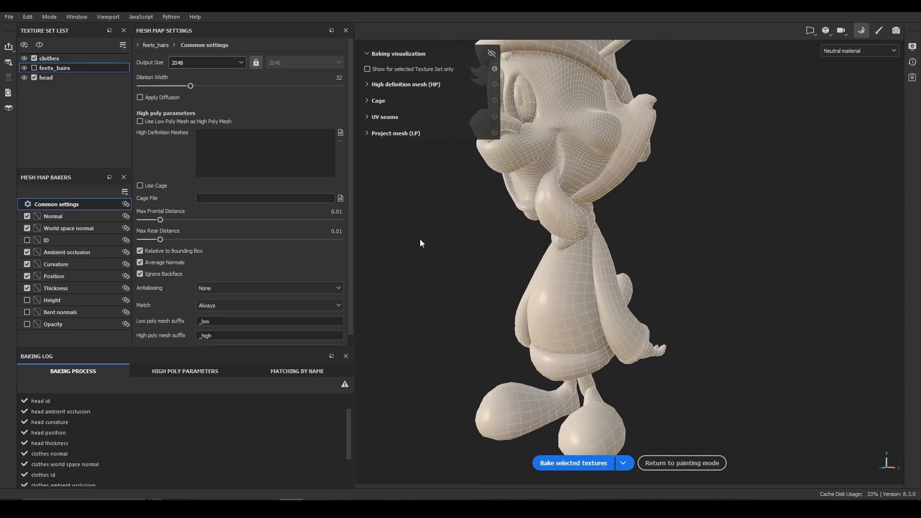
pyautogui.click(34, 77)
pyautogui.click(34, 58)
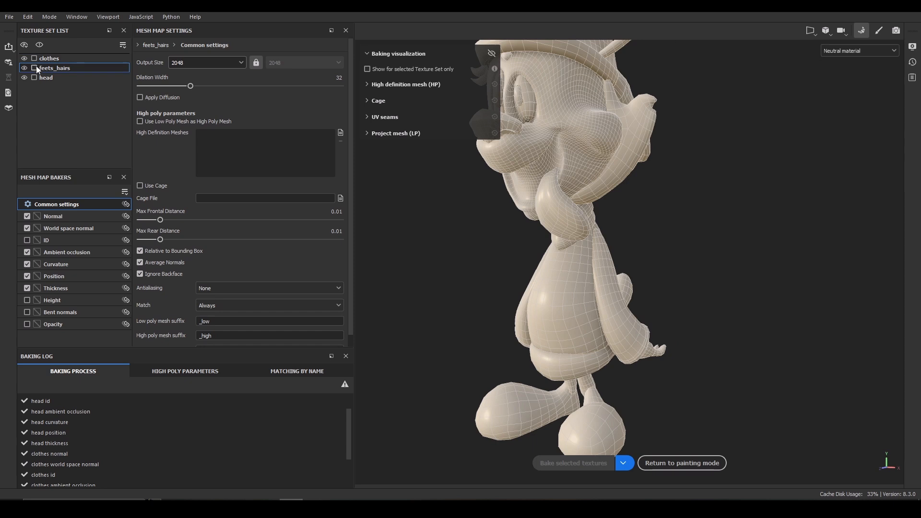
# Include the feets_hairs texture set in the bake and load highpoly as its high definition mesh.
pyautogui.click(34, 67)
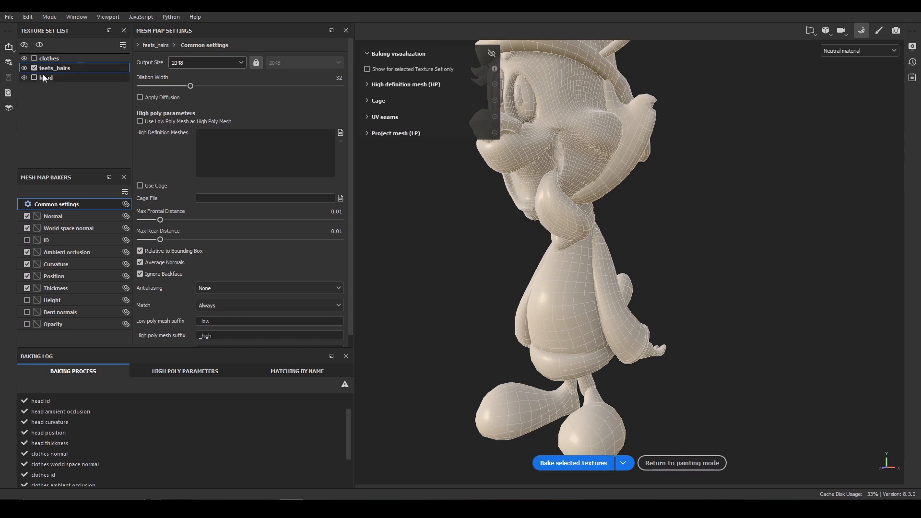
pyautogui.click(340, 133)
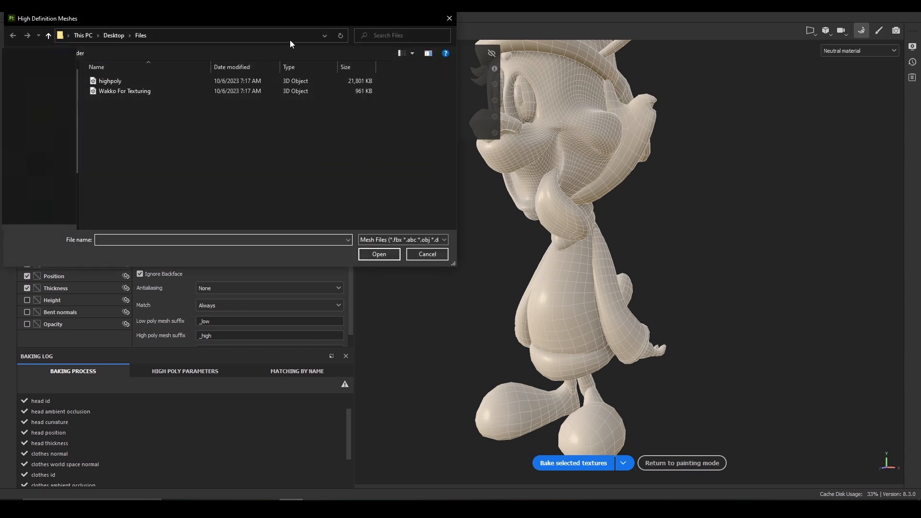
pyautogui.click(123, 80)
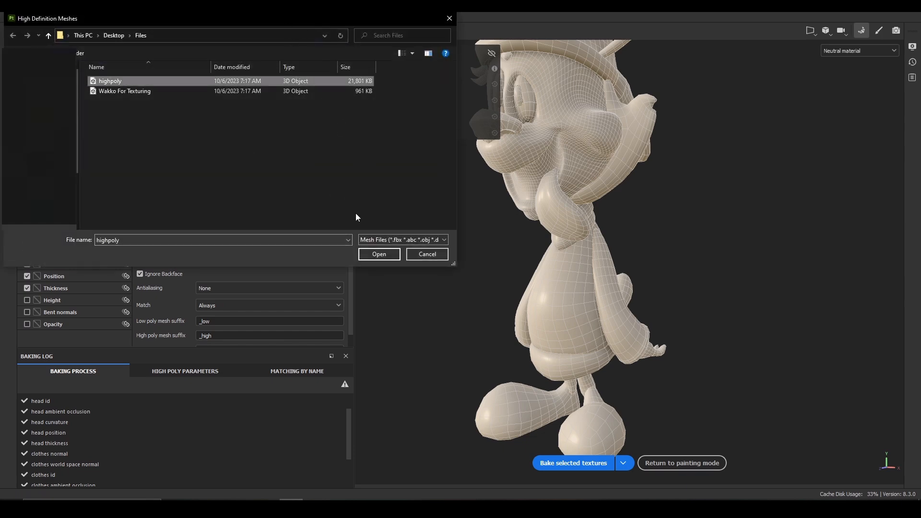
pyautogui.click(379, 254)
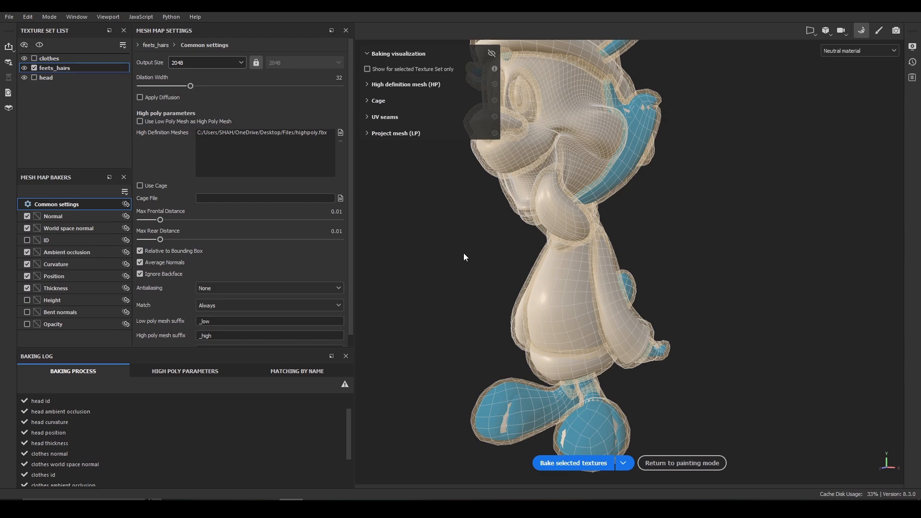
# Try increasing the max frontal distance to about 0.02, then undo it.
pyautogui.moveTo(161, 220); pyautogui.dragTo(170, 220)
pyautogui.keyDown('alt'); pyautogui.moveTo(723, 405); pyautogui.dragTo(613, 252); pyautogui.keyUp('alt')
pyautogui.keyDown('alt'); pyautogui.moveTo(713, 244); pyautogui.dragTo(623, 154); pyautogui.keyUp('alt')
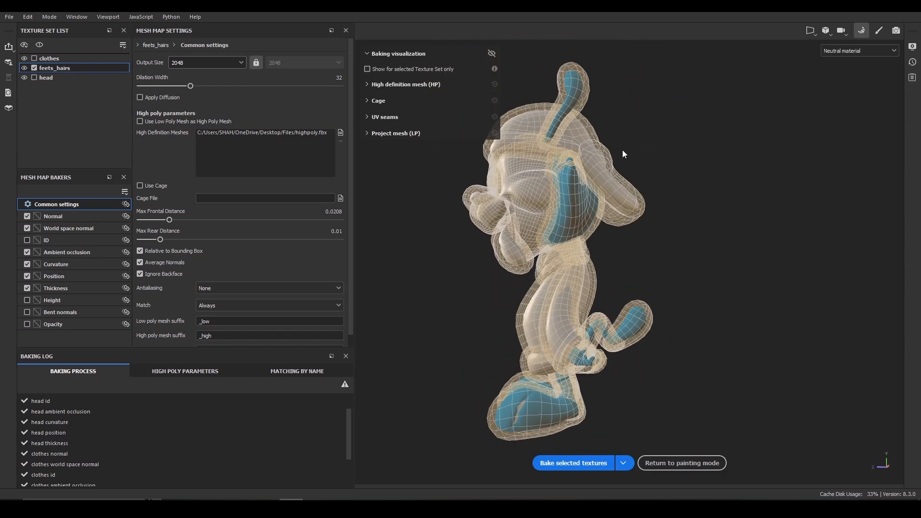
pyautogui.keyDown('alt'); pyautogui.moveTo(744, 289); pyautogui.dragTo(565, 289); pyautogui.keyUp('alt')
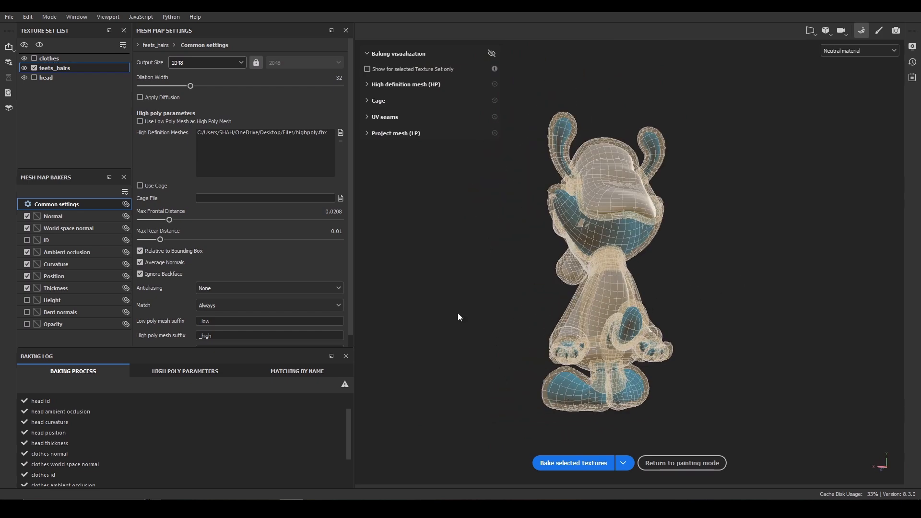
pyautogui.hotkey('ctrl', 'z')
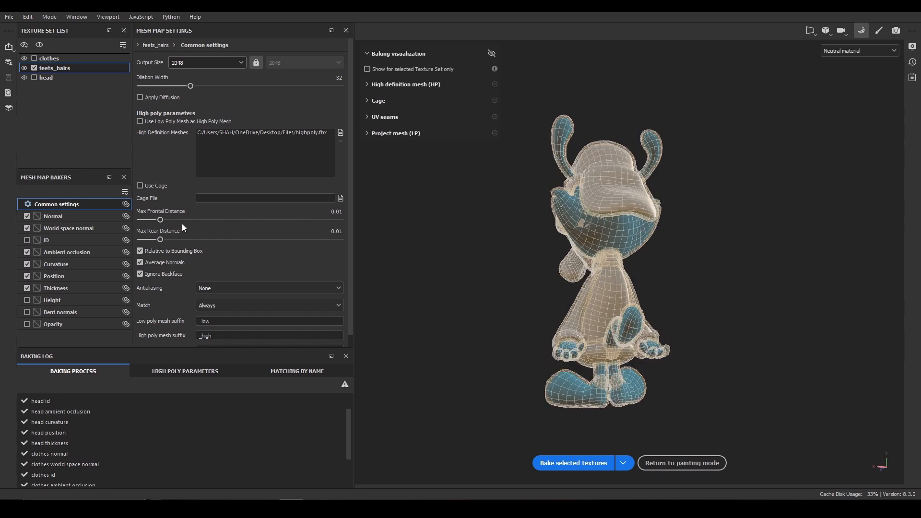
# Bake the selected feets_hairs texture set's mesh maps.
pyautogui.keyDown('alt'); pyautogui.moveTo(451, 295); pyautogui.dragTo(797, 300); pyautogui.keyUp('alt')
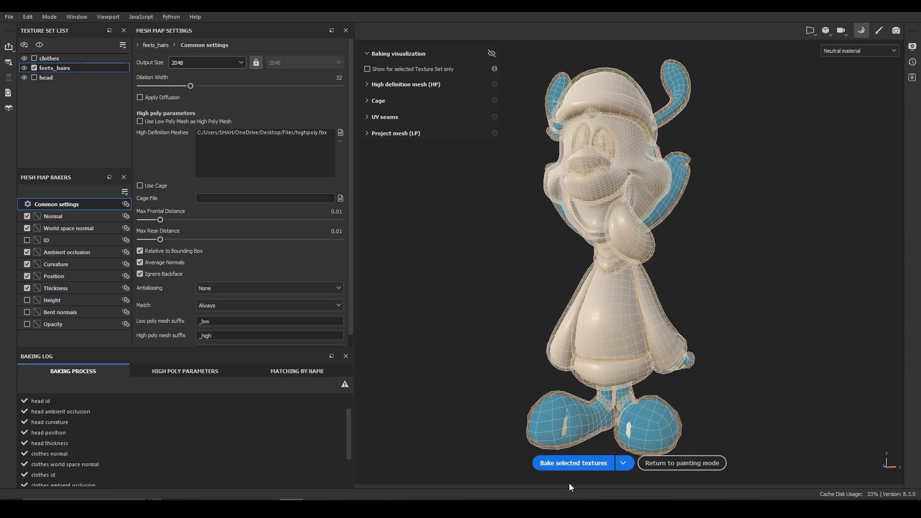
pyautogui.click(591, 467)
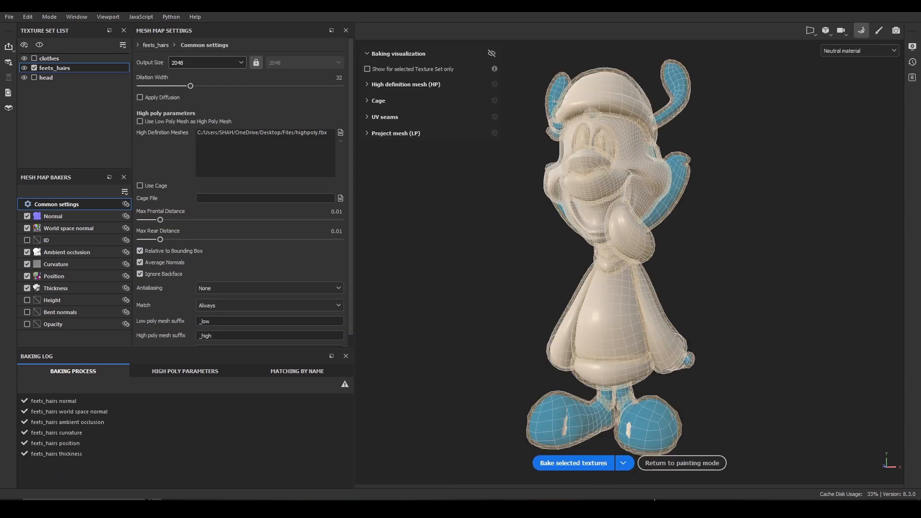
# Return to painting mode and review the baked mesh maps of the feets_hairs texture set.
pyautogui.click(681, 463)
pyautogui.keyDown('alt'); pyautogui.moveTo(464, 180); pyautogui.dragTo(501, 186); pyautogui.keyUp('alt')
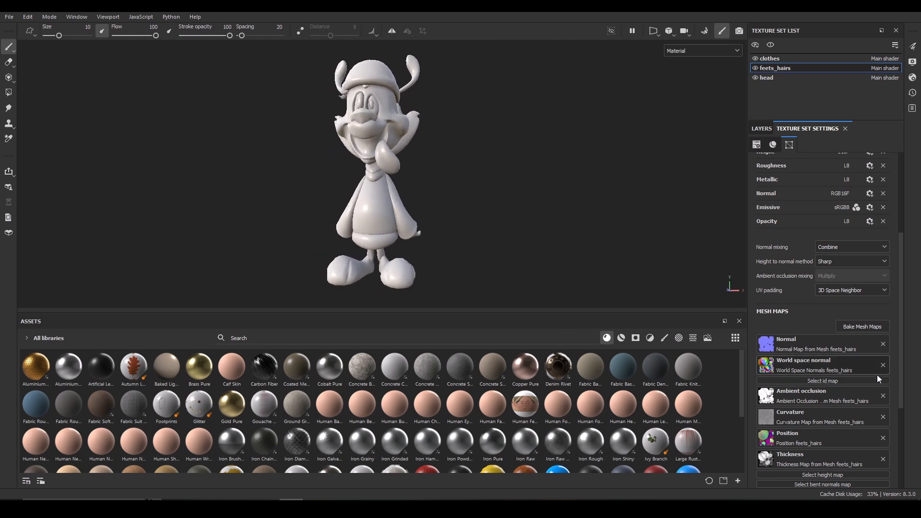
pyautogui.moveTo(901, 369); pyautogui.dragTo(901, 412)
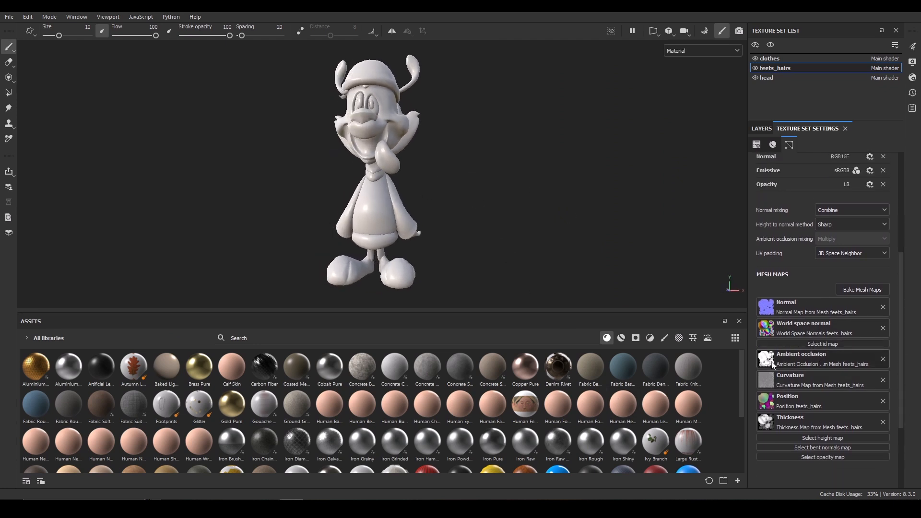
# Inspect the baked model from several angles and open the layer stack.
pyautogui.moveTo(497, 174)
pyautogui.keyDown('shift'); pyautogui.mouseDown(button='right')
pyautogui.moveTo(405, 195)
pyautogui.moveTo(431, 200)
pyautogui.moveTo(483, 171)
pyautogui.mouseUp(button='right'); pyautogui.keyUp('shift')
pyautogui.keyDown('alt'); pyautogui.moveTo(483, 171); pyautogui.dragTo(554, 199); pyautogui.keyUp('alt')
pyautogui.keyDown('shift'); pyautogui.moveTo(554, 199); pyautogui.dragTo(524, 198, button='right'); pyautogui.keyUp('shift')
pyautogui.keyDown('alt'); pyautogui.moveTo(563, 218); pyautogui.dragTo(556, 209); pyautogui.keyUp('alt')
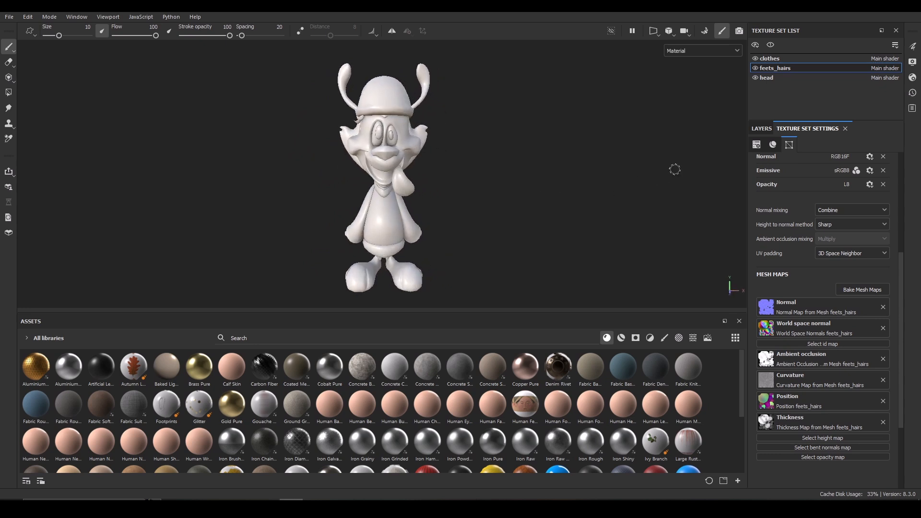
pyautogui.keyDown('alt'); pyautogui.moveTo(531, 129); pyautogui.dragTo(525, 200, button='right'); pyautogui.keyUp('alt')
pyautogui.moveTo(524, 197)
pyautogui.keyDown('alt'); pyautogui.mouseDown()
pyautogui.moveTo(495, 180)
pyautogui.moveTo(550, 175)
pyautogui.mouseUp(); pyautogui.keyUp('alt')
pyautogui.keyDown('alt'); pyautogui.moveTo(550, 175); pyautogui.dragTo(529, 93, button='right'); pyautogui.keyUp('alt')
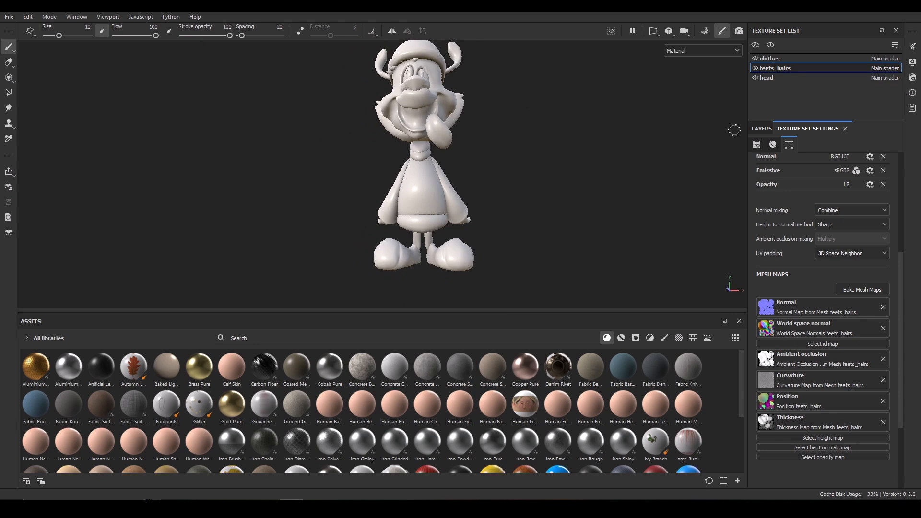
pyautogui.click(762, 130)
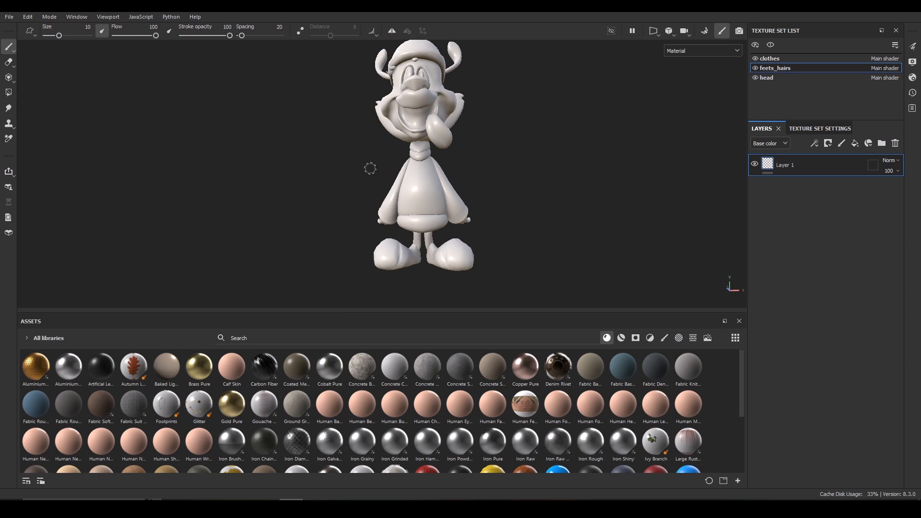
pyautogui.keyDown('alt'); pyautogui.moveTo(584, 177); pyautogui.dragTo(591, 202); pyautogui.keyUp('alt')
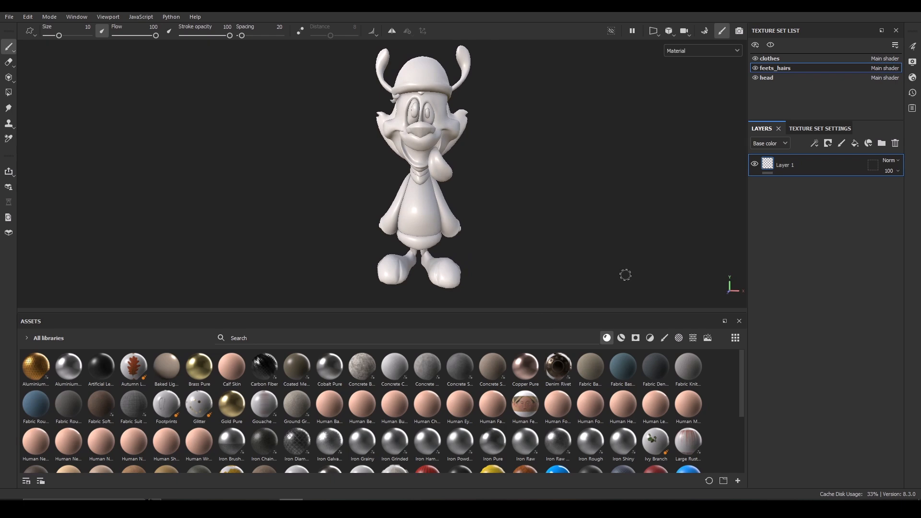
# Switch to the reference image viewer, lock its canvas and frame the Wakko reference picture beside the model.
pyautogui.press('super')
pyautogui.click(315, 509)
pyautogui.moveTo(647, 324); pyautogui.dragTo(145, 209, button='right')
pyautogui.hotkey('ctrl', 'r')
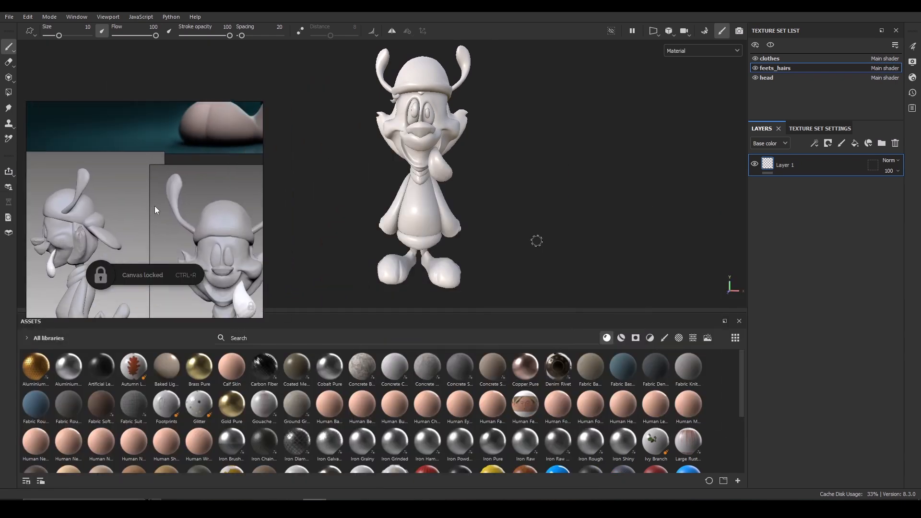
pyautogui.moveTo(173, 173); pyautogui.dragTo(130, 268, button='middle')
pyautogui.scroll(-3, 220, 168)
pyautogui.moveTo(220, 169); pyautogui.dragTo(156, 285, button='middle')
pyautogui.scroll(2, 177, 192)
pyautogui.moveTo(177, 190); pyautogui.dragTo(231, 182, button='right')
pyautogui.moveTo(178, 162); pyautogui.dragTo(175, 170, button='right')
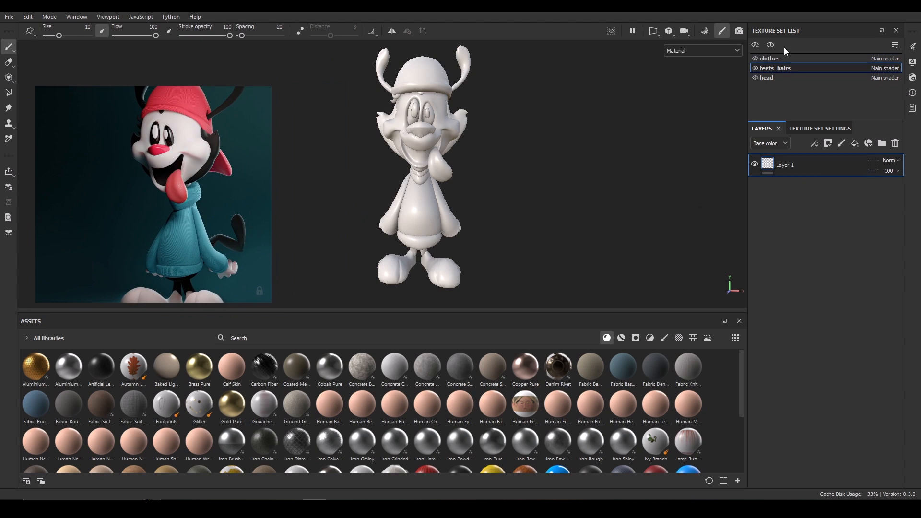
# Select the head texture set, delete its default paint layer and add a fill layer.
pyautogui.click(775, 80)
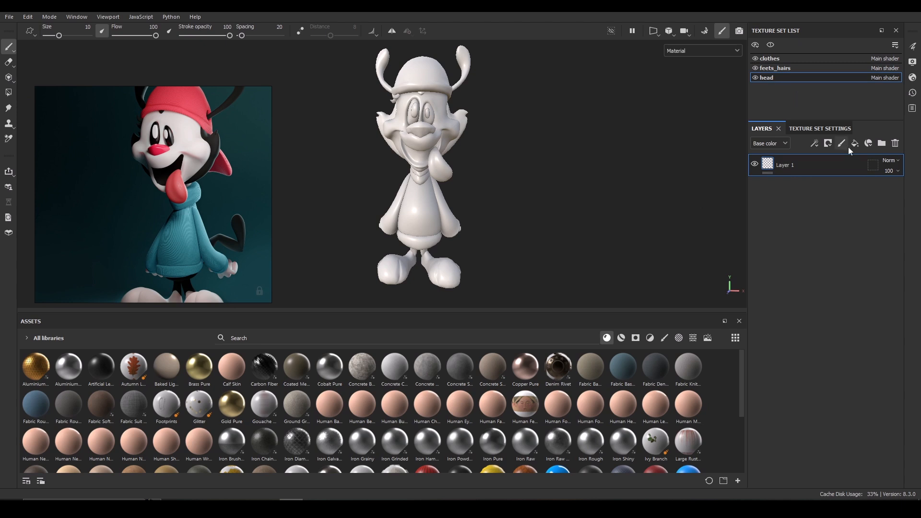
pyautogui.click(895, 145)
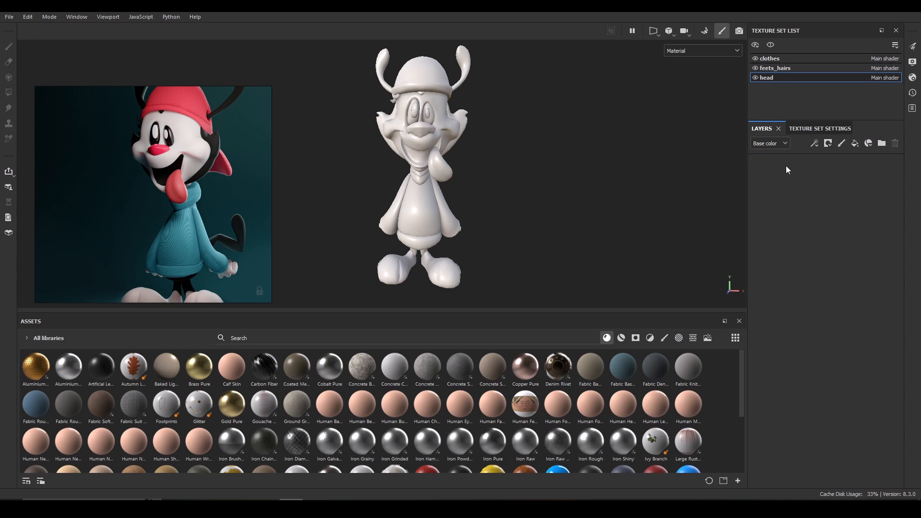
pyautogui.click(854, 144)
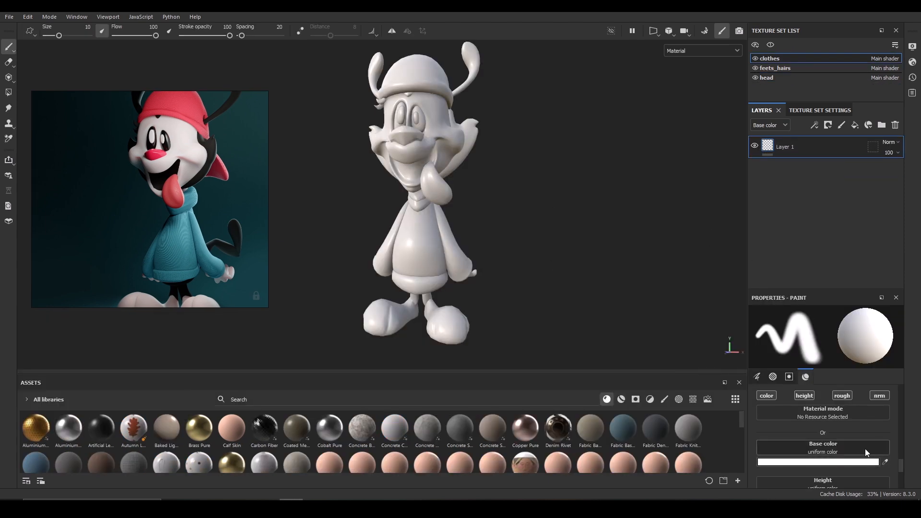
# Try sampling a base color from the reference picture, then reselect the head texture set.
pyautogui.click(885, 462)
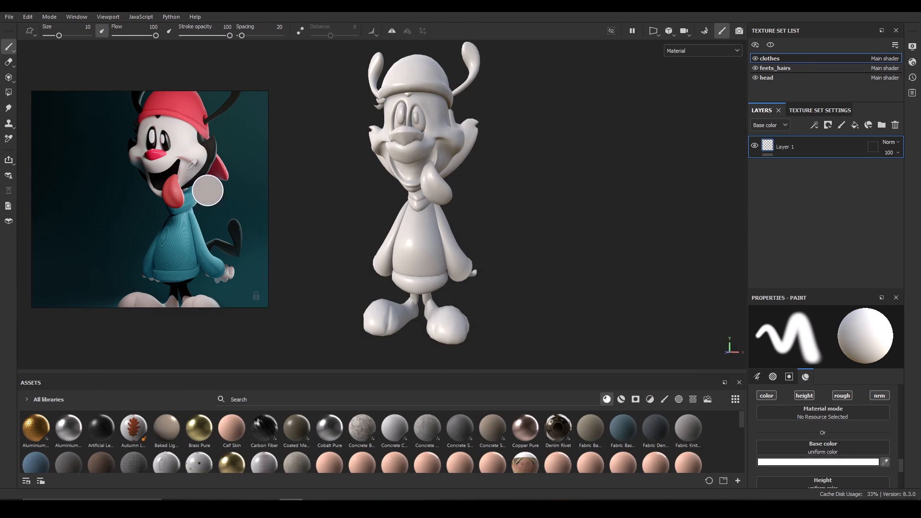
pyautogui.click(187, 172)
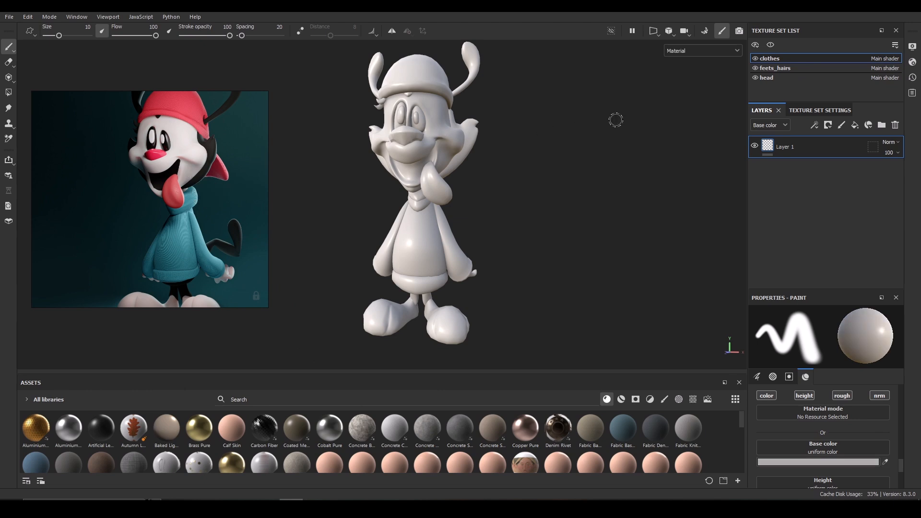
pyautogui.click(771, 78)
pyautogui.click(784, 58)
pyautogui.click(778, 80)
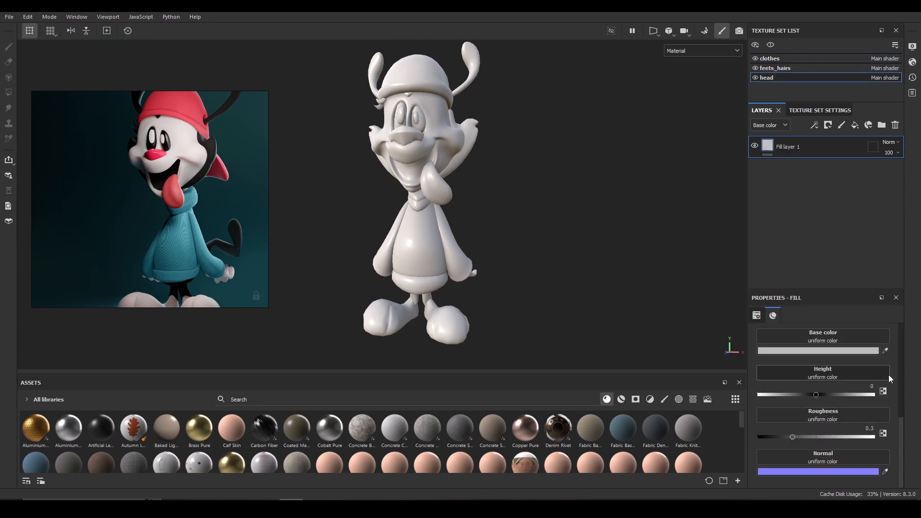
# Set the head fill layer's base color to the light grey C7C2C2.
pyautogui.click(885, 350)
pyautogui.moveTo(571, 154)
pyautogui.keyDown('shift'); pyautogui.mouseDown(button='right')
pyautogui.moveTo(504, 187)
pyautogui.moveTo(607, 181)
pyautogui.mouseUp(button='right'); pyautogui.keyUp('shift')
pyautogui.click(845, 351)
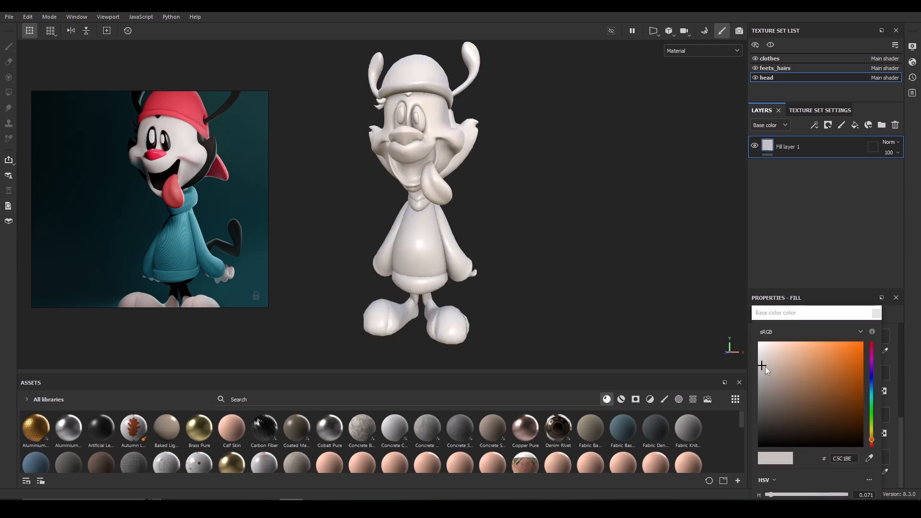
pyautogui.moveTo(765, 367); pyautogui.dragTo(787, 395)
pyautogui.hotkey('ctrl', 'z')
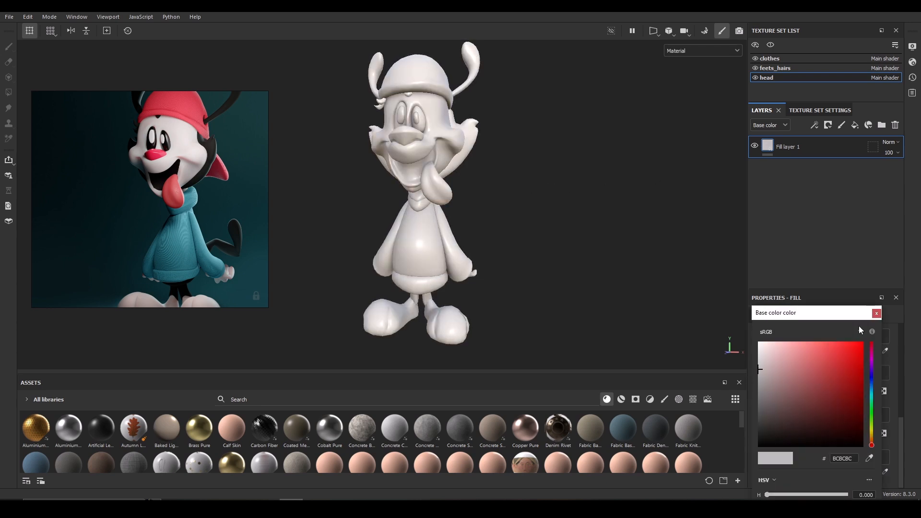
pyautogui.moveTo(766, 372); pyautogui.dragTo(763, 364)
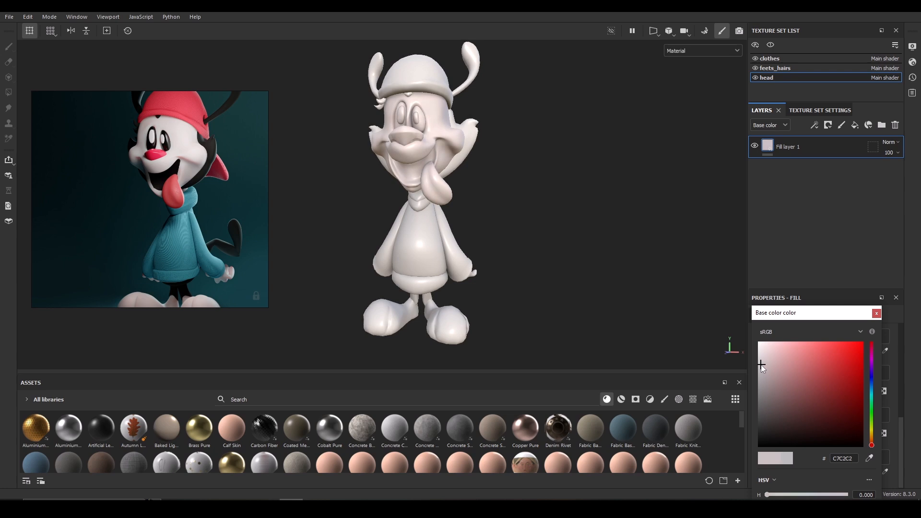
pyautogui.click(877, 313)
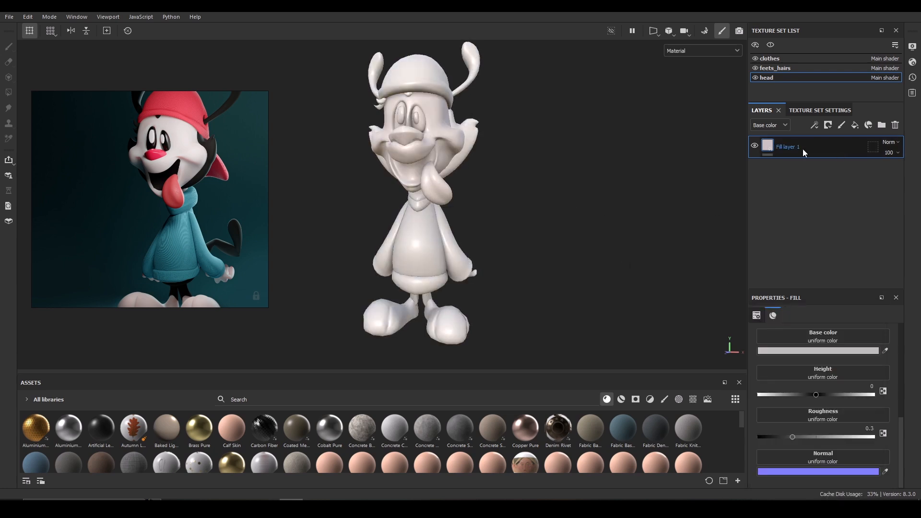
# Replace the feets_hairs texture set's layer with a pasted copy of the fill layer.
pyautogui.click(775, 68)
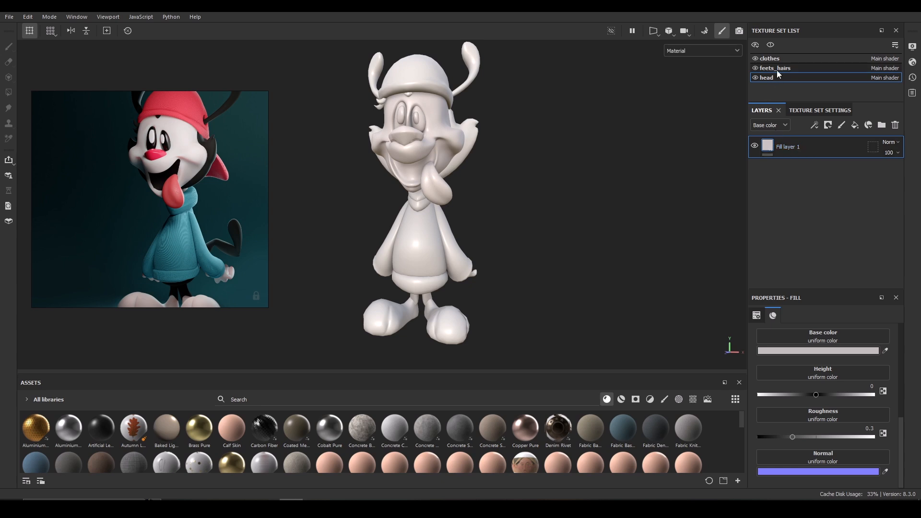
pyautogui.click(895, 125)
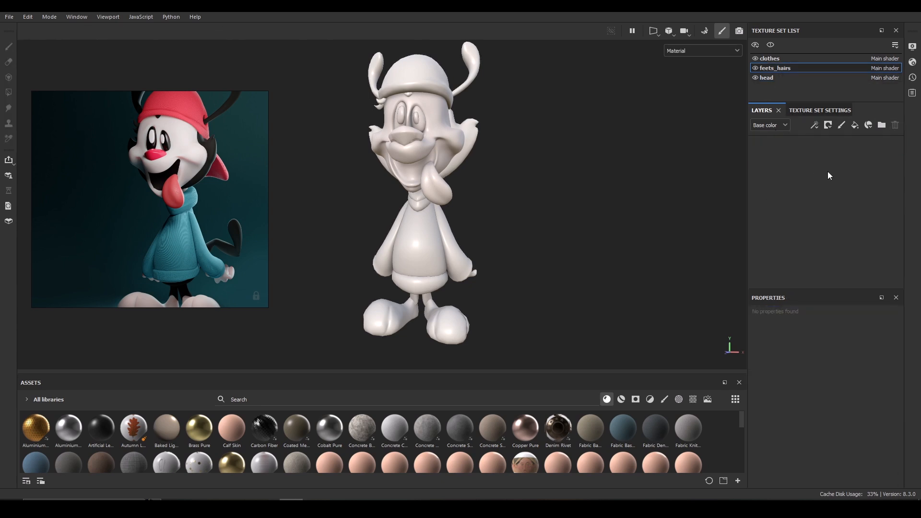
pyautogui.hotkey('ctrl', 'v')
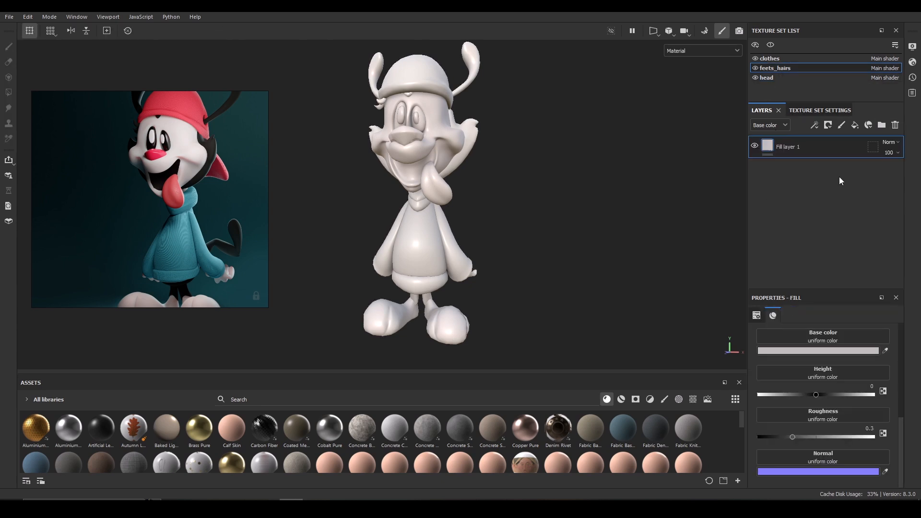
# Sample the feets_hairs fill's base color from the black shoes in the reference and raise roughness to about 0.89.
pyautogui.click(884, 355)
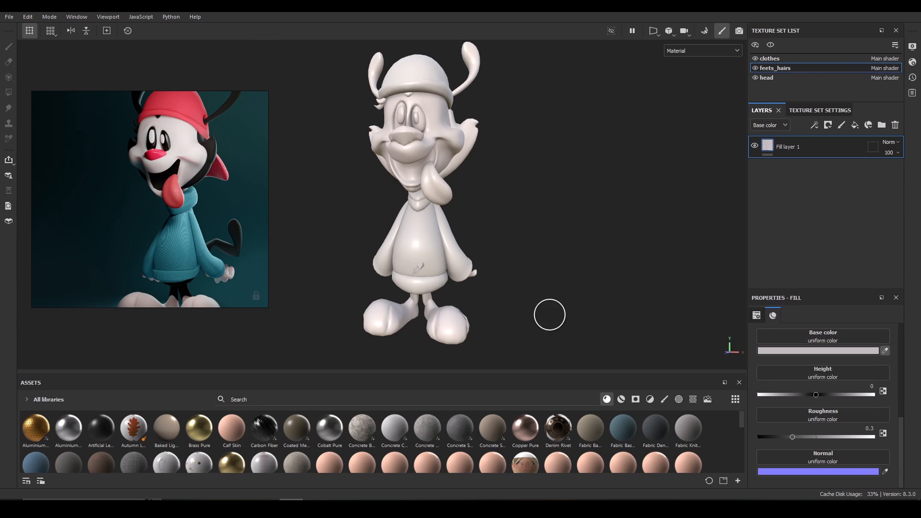
pyautogui.click(184, 295)
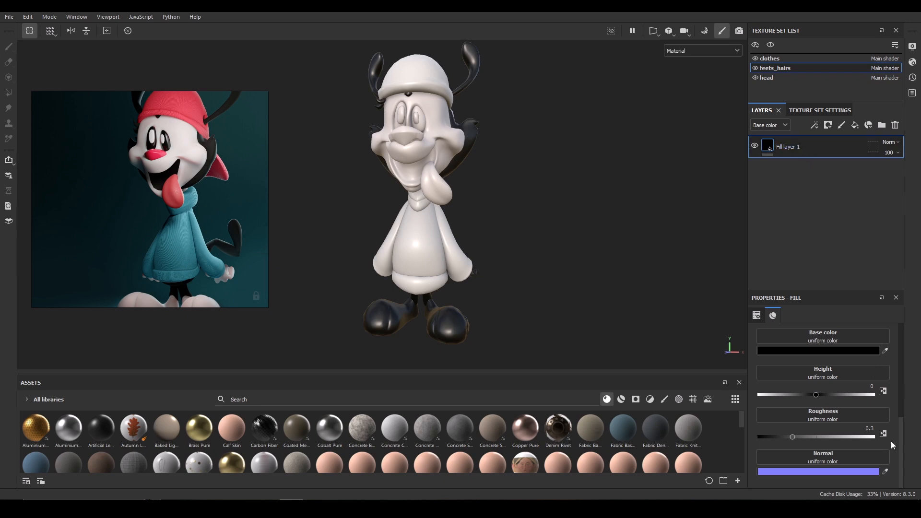
pyautogui.moveTo(794, 439); pyautogui.dragTo(858, 440)
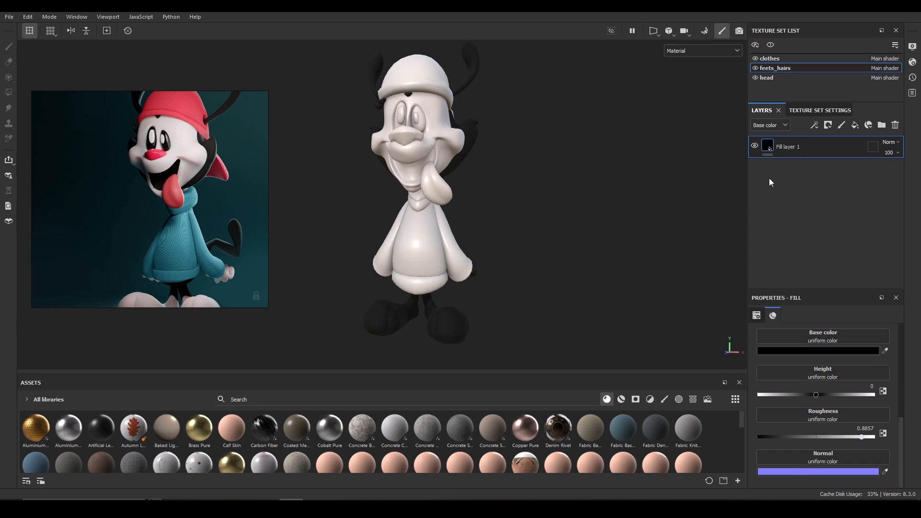
# Raise the head fill layer's roughness to about 0.88 and reselect feets_hairs.
pyautogui.click(773, 78)
pyautogui.moveTo(796, 438); pyautogui.dragTo(824, 444)
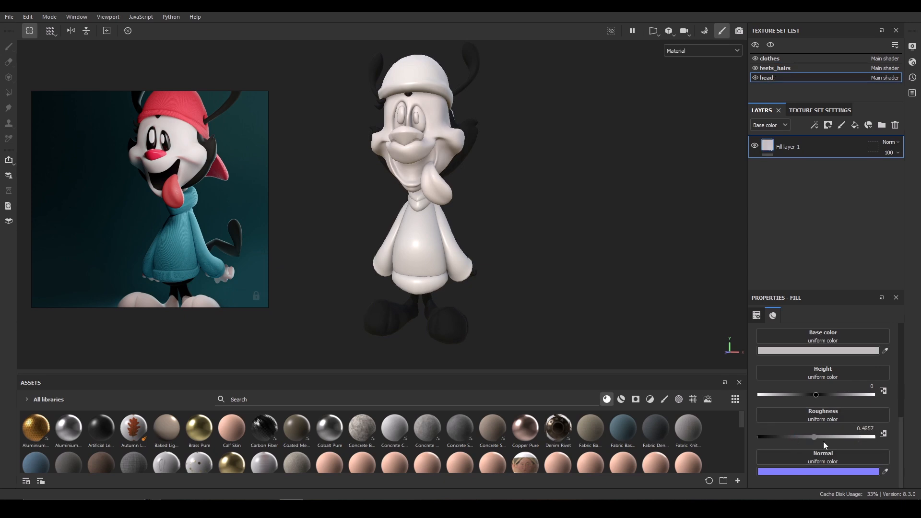
pyautogui.click(776, 68)
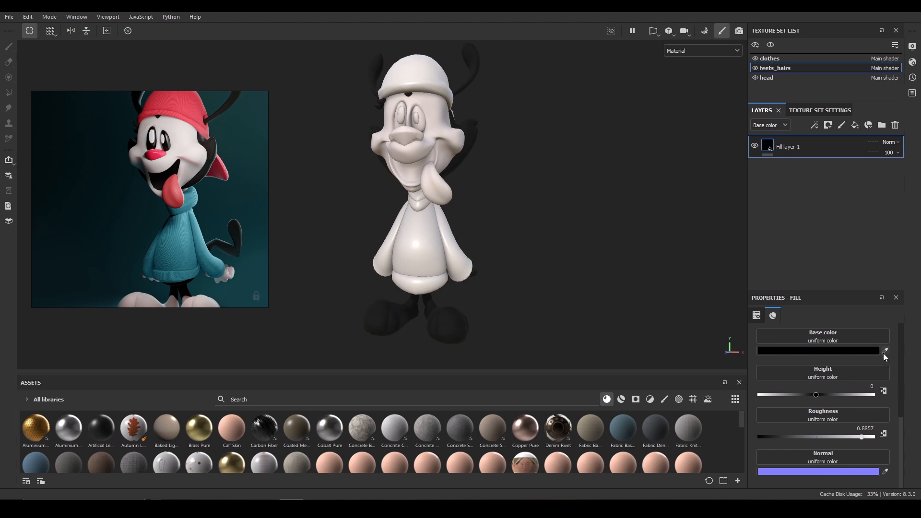
# Add a black mask to the feets_hairs fill layer and reposition the reference image.
pyautogui.rightClick(821, 140)
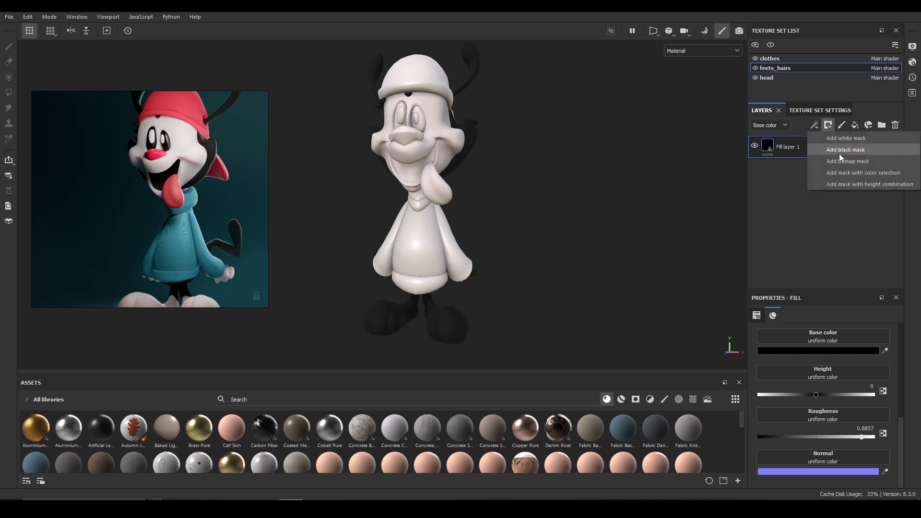
pyautogui.click(839, 153)
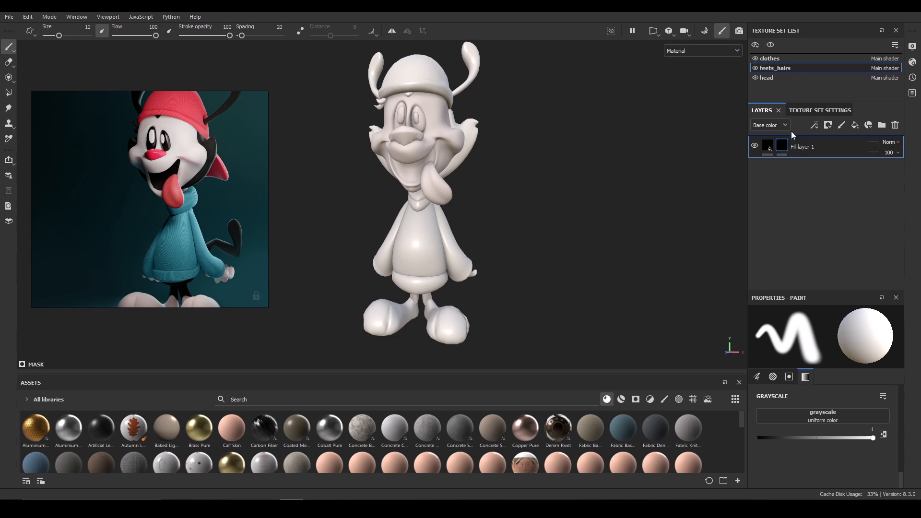
pyautogui.moveTo(168, 199); pyautogui.dragTo(220, 223)
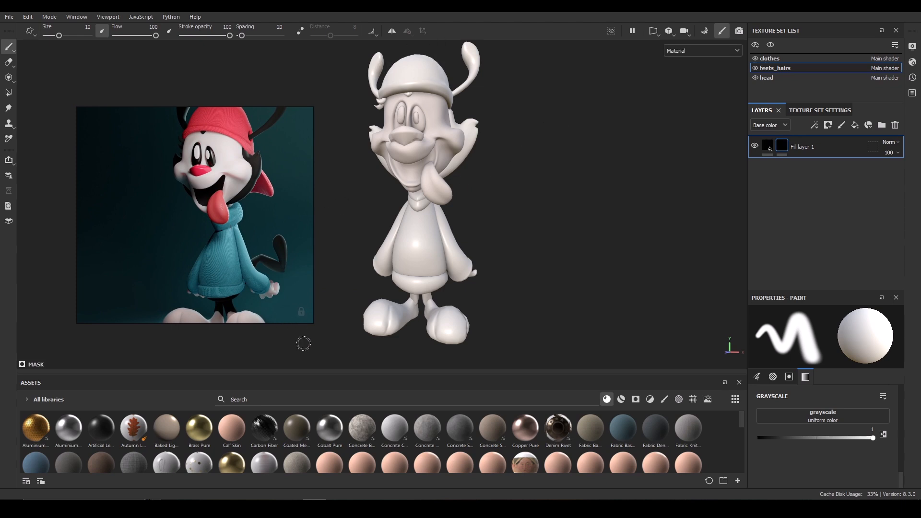
pyautogui.click(314, 508)
pyautogui.click(315, 508)
pyautogui.click(315, 507)
# With the Polygon Fill tool in mesh mode, fill the shoes and antennae into the feets_hairs mask.
pyautogui.click(8, 93)
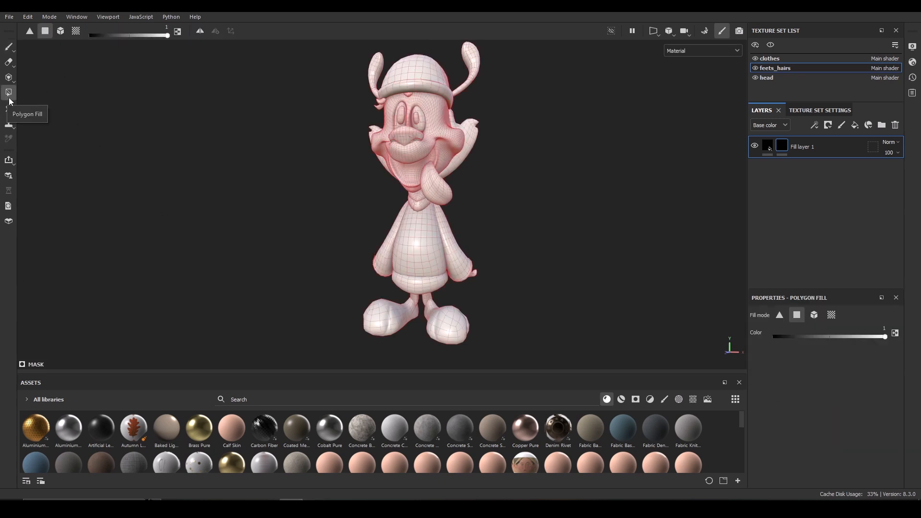
pyautogui.click(62, 33)
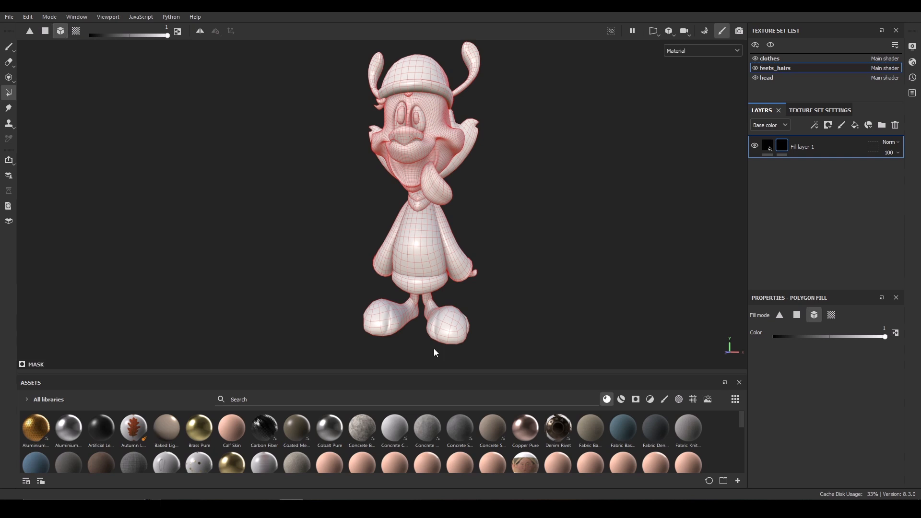
pyautogui.click(447, 335)
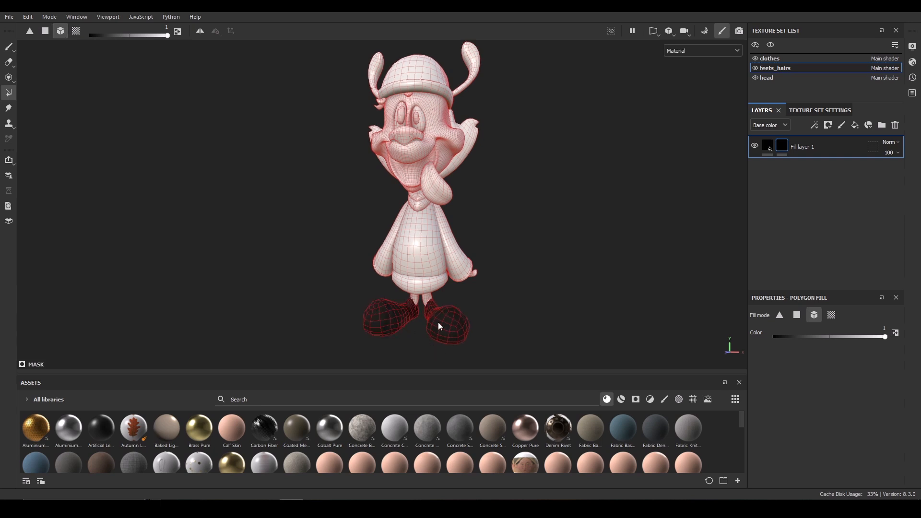
pyautogui.keyDown('alt'); pyautogui.moveTo(577, 252); pyautogui.dragTo(510, 199); pyautogui.keyUp('alt')
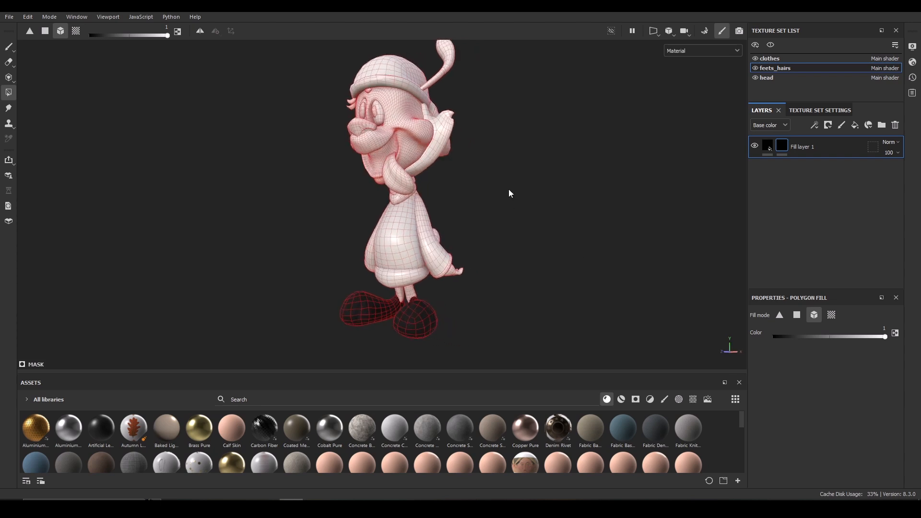
pyautogui.keyDown('alt'); pyautogui.moveTo(455, 76); pyautogui.dragTo(609, 100); pyautogui.keyUp('alt')
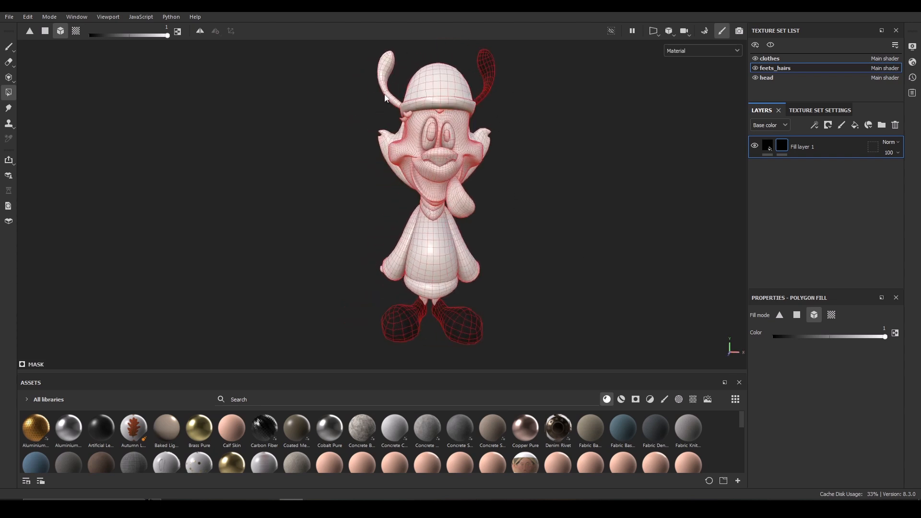
pyautogui.click(387, 60)
pyautogui.click(389, 140)
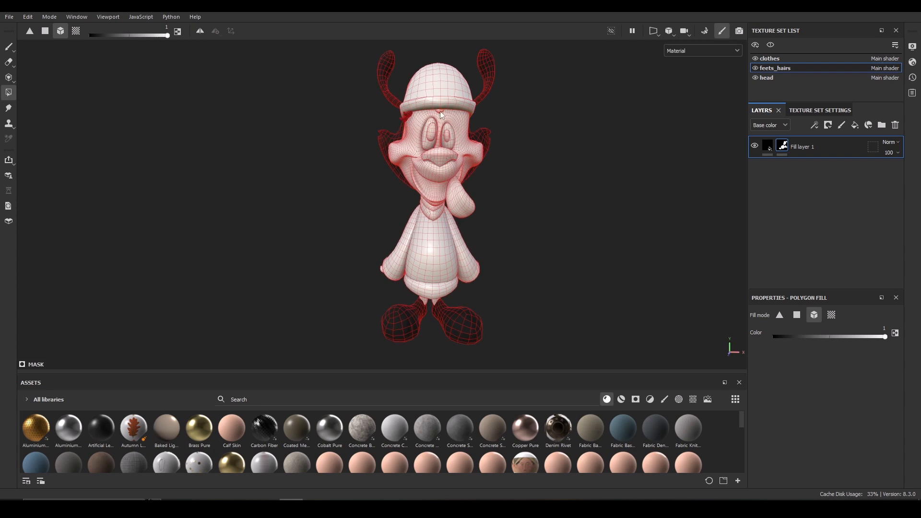
pyautogui.keyDown('alt'); pyautogui.moveTo(579, 174); pyautogui.dragTo(256, 175); pyautogui.keyUp('alt')
pyautogui.keyDown('alt'); pyautogui.moveTo(510, 165); pyautogui.dragTo(460, 236); pyautogui.keyUp('alt')
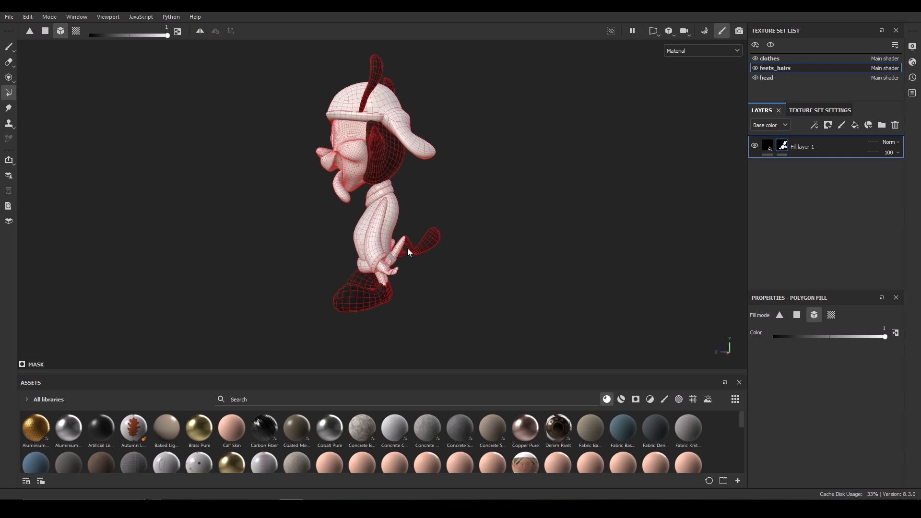
pyautogui.keyDown('alt'); pyautogui.moveTo(532, 156); pyautogui.dragTo(689, 140); pyautogui.keyUp('alt')
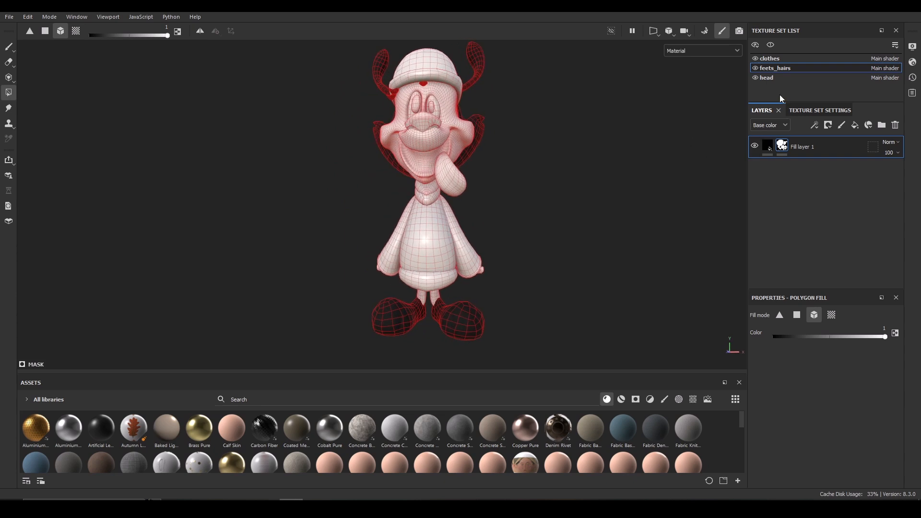
# In the clothes texture set, replace the paint layer with a fill layer whose base color is sampled from the teal sweater.
pyautogui.click(773, 60)
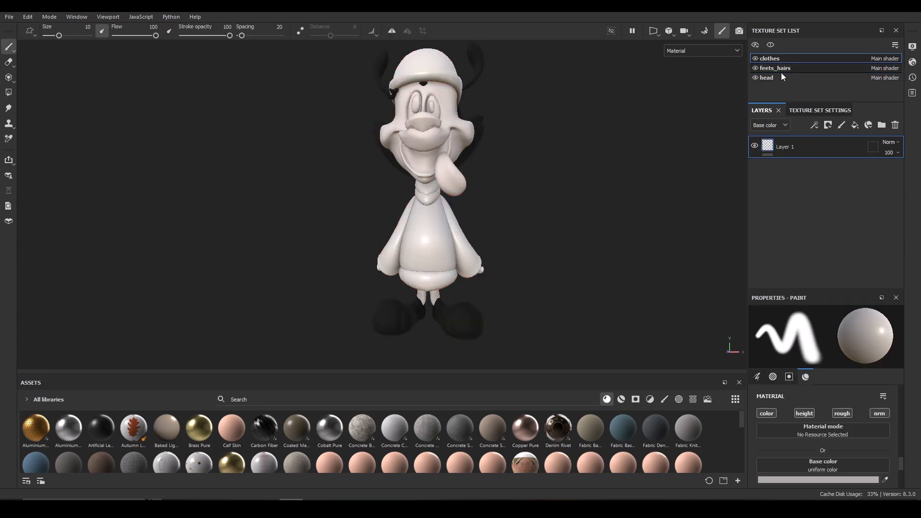
pyautogui.click(895, 125)
pyautogui.click(854, 125)
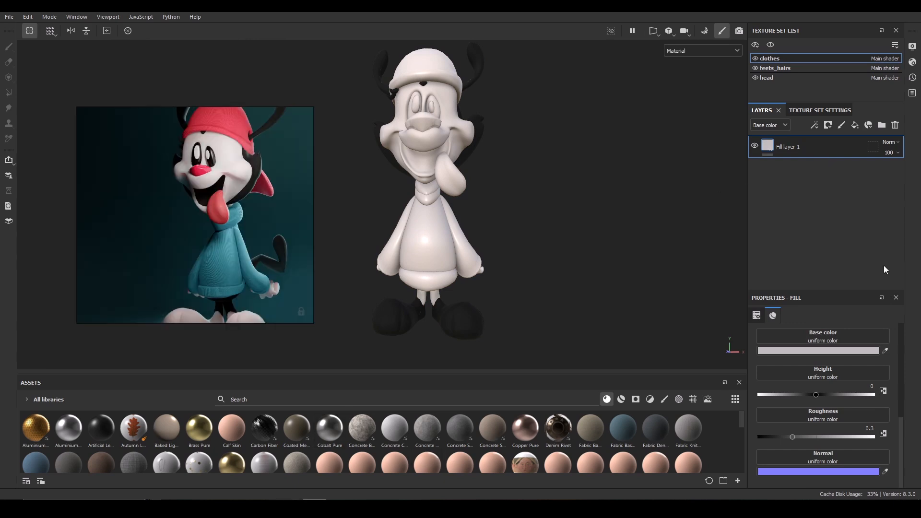
pyautogui.click(885, 351)
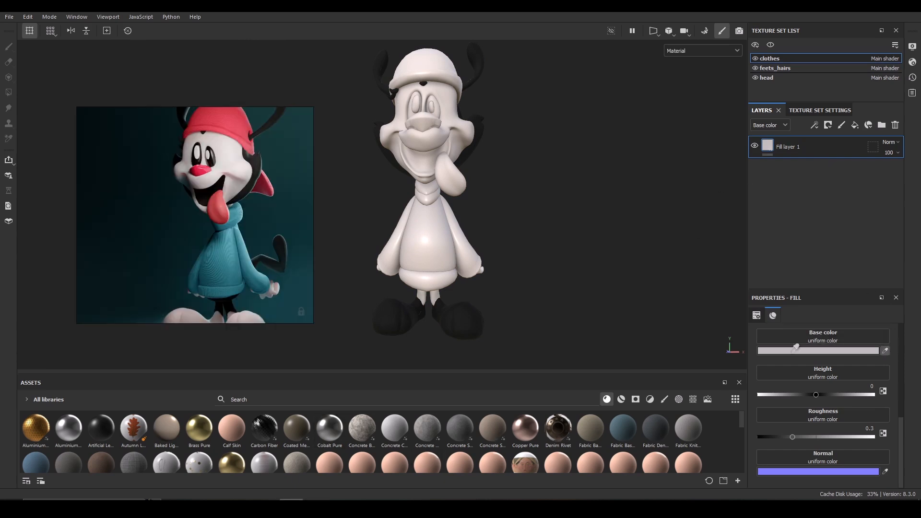
pyautogui.click(222, 260)
# Add a black mask to the clothes fill layer and polygon-fill the sweater pieces into it.
pyautogui.click(829, 125)
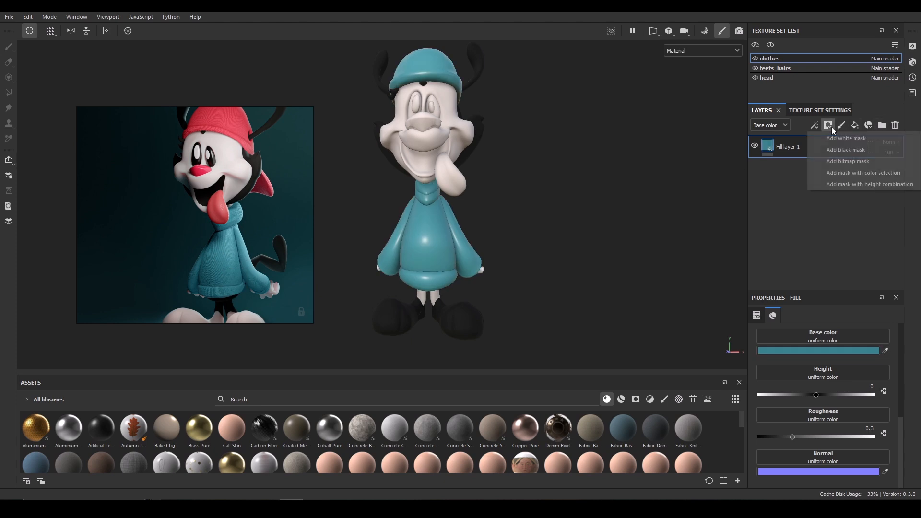
pyautogui.click(828, 149)
pyautogui.press('4')
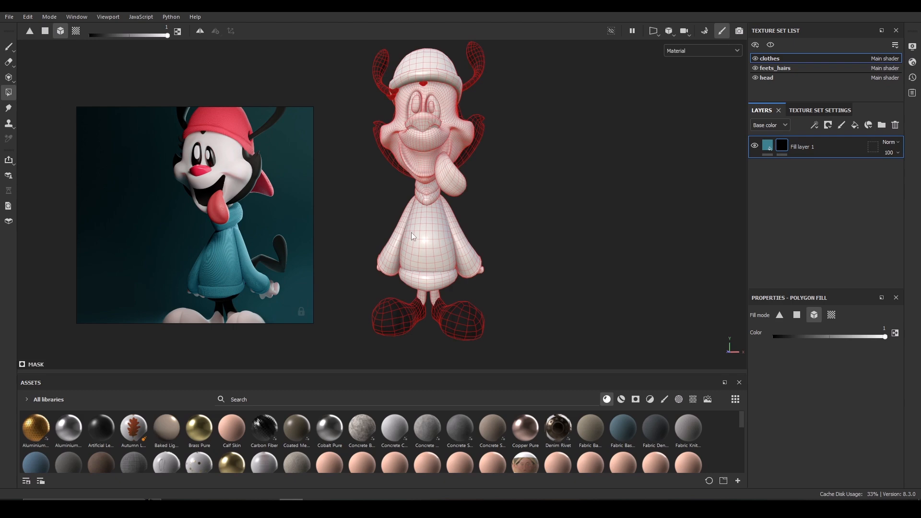
pyautogui.click(430, 235)
pyautogui.click(446, 283)
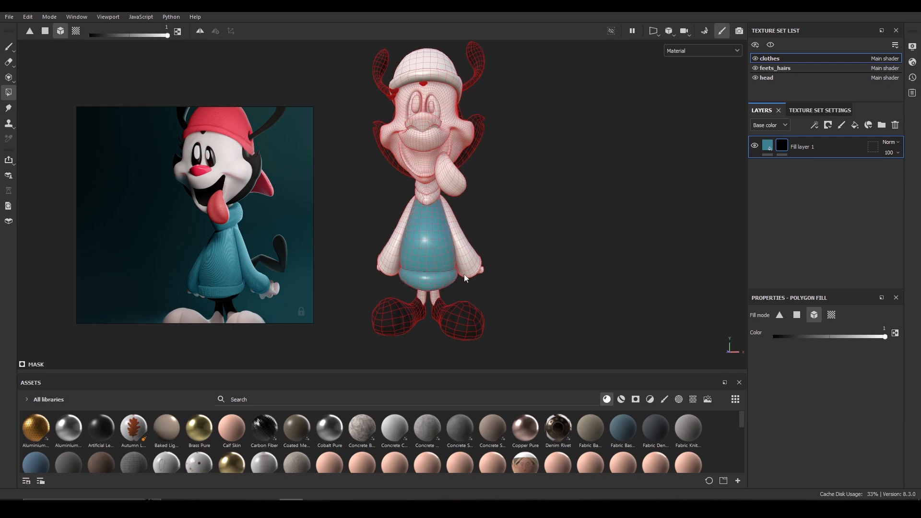
pyautogui.click(471, 265)
pyautogui.click(391, 261)
pyautogui.keyDown('alt'); pyautogui.moveTo(391, 261); pyautogui.dragTo(422, 301); pyautogui.keyUp('alt')
pyautogui.keyDown('alt'); pyautogui.moveTo(497, 168); pyautogui.dragTo(465, 144); pyautogui.keyUp('alt')
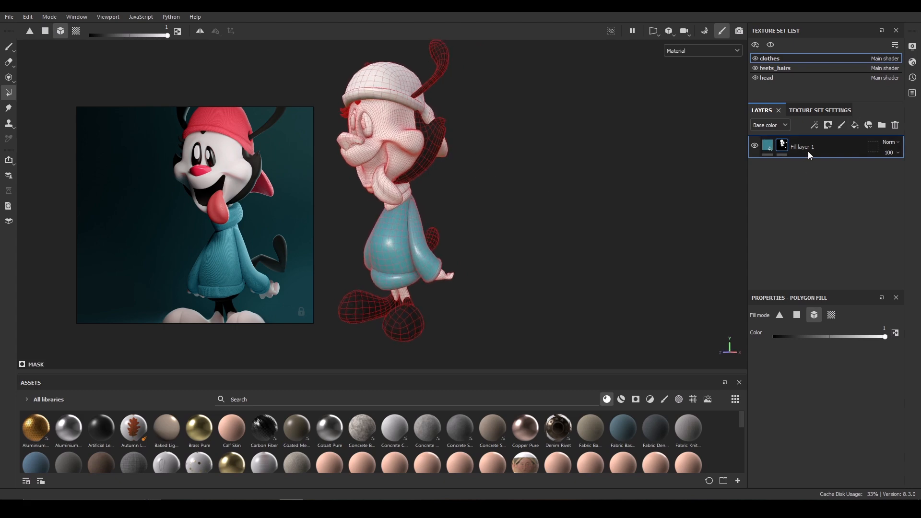
# Raise the clothes fill layer's roughness to about 0.91.
pyautogui.click(766, 146)
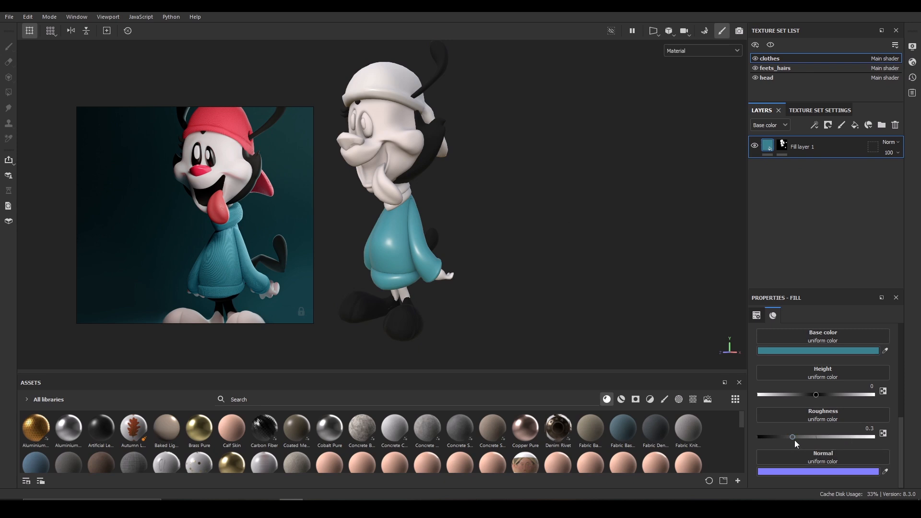
pyautogui.moveTo(792, 438); pyautogui.dragTo(864, 444)
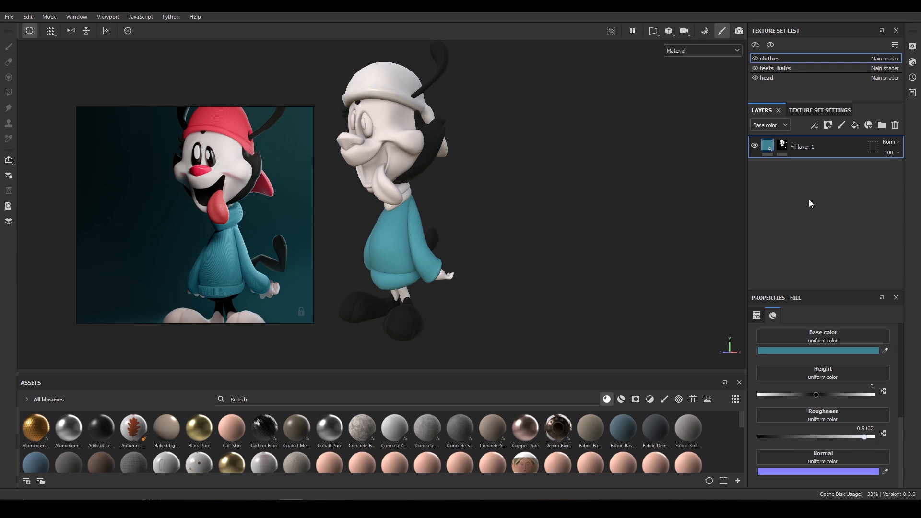
pyautogui.click(779, 67)
pyautogui.click(785, 58)
# Duplicate the clothes fill layer and remove the mask from the copy.
pyautogui.hotkey('ctrl', 'd')
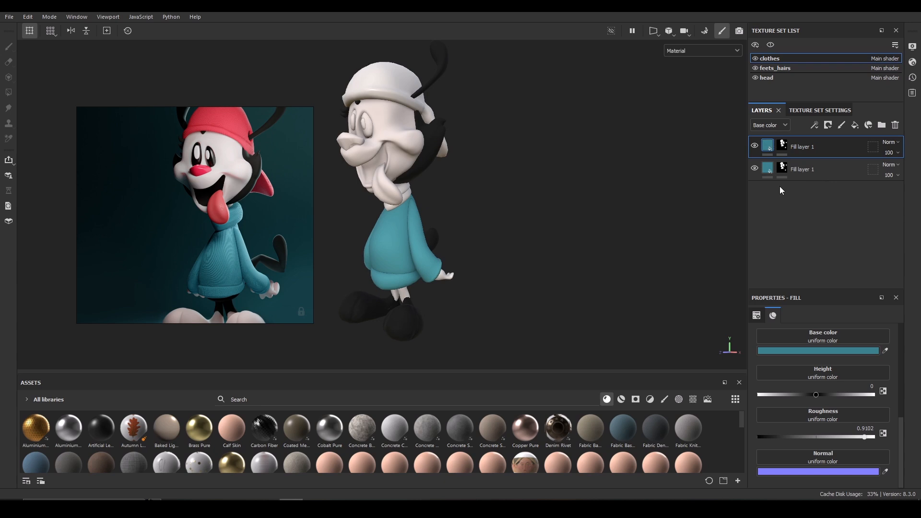
pyautogui.rightClick(784, 145)
pyautogui.click(764, 201)
pyautogui.click(782, 171)
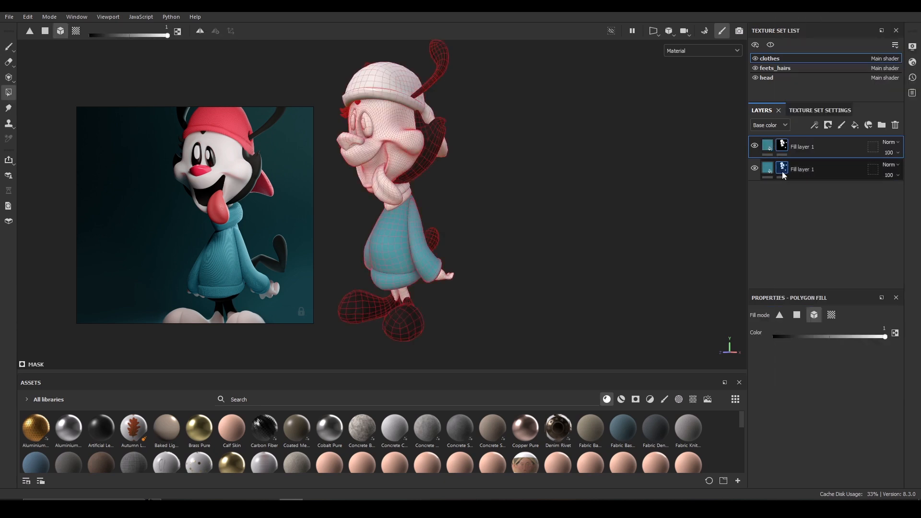
pyautogui.click(783, 153)
pyautogui.rightClick(782, 149)
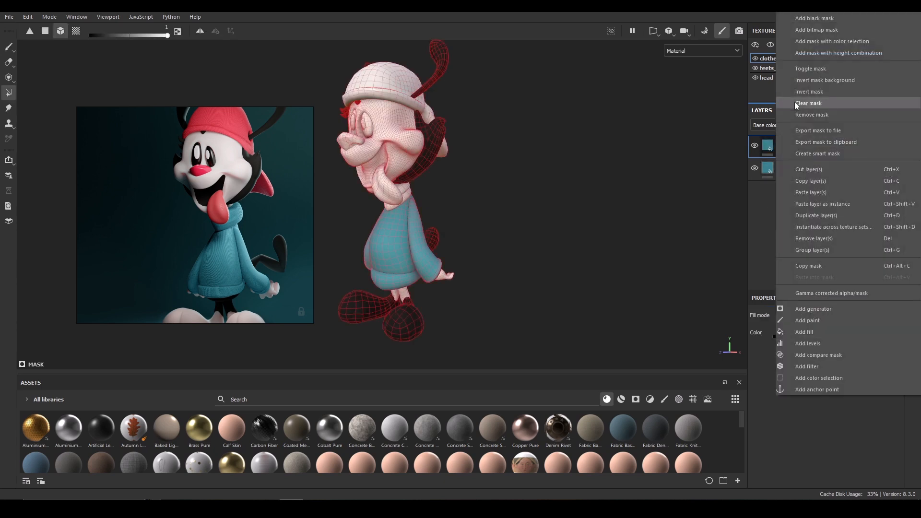
pyautogui.click(799, 114)
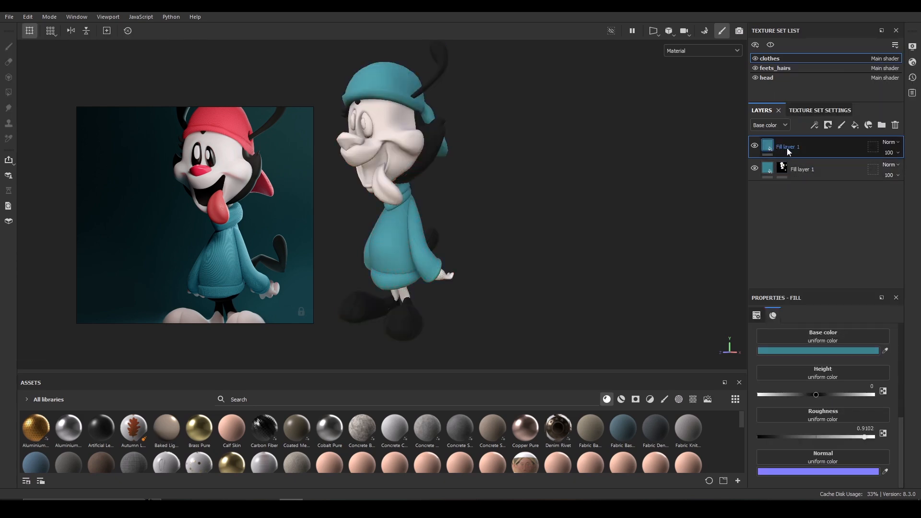
# In the feets_hairs mask, erase the shoes and fill the legs instead.
pyautogui.keyDown('alt'); pyautogui.moveTo(502, 218); pyautogui.dragTo(578, 209); pyautogui.keyUp('alt')
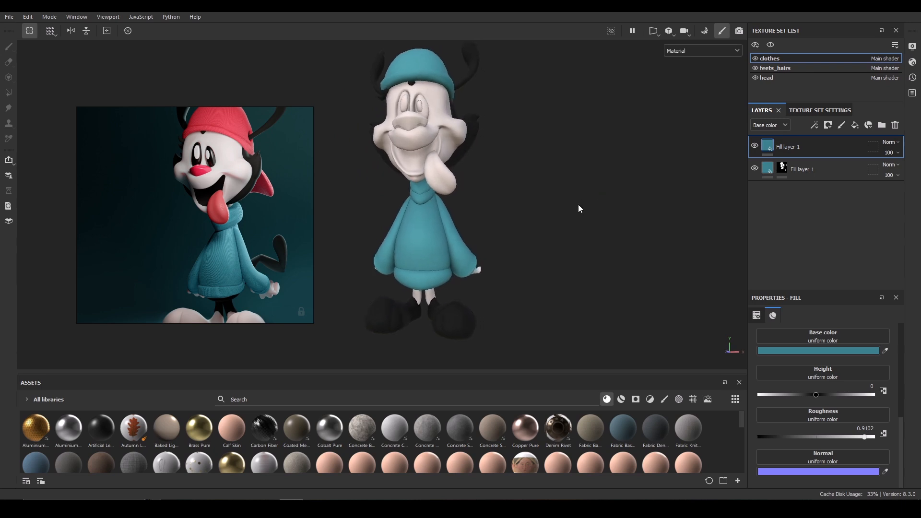
pyautogui.click(773, 69)
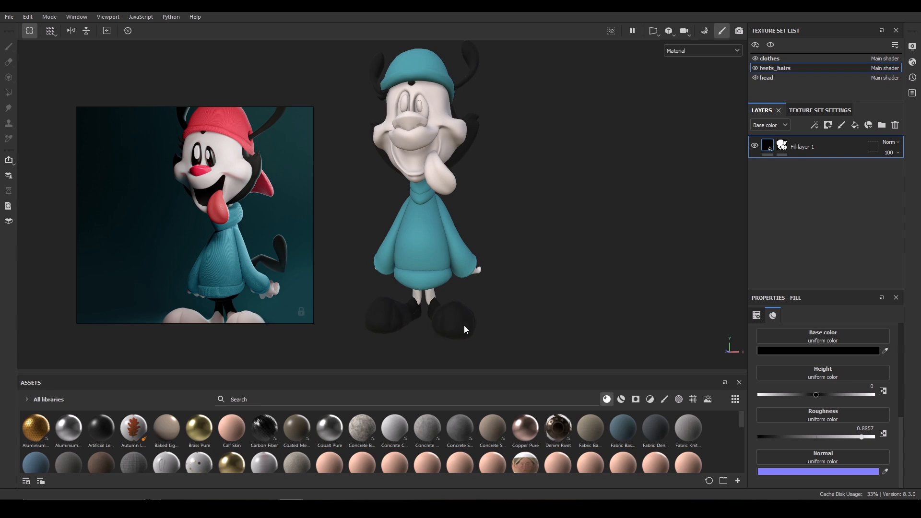
pyautogui.click(781, 148)
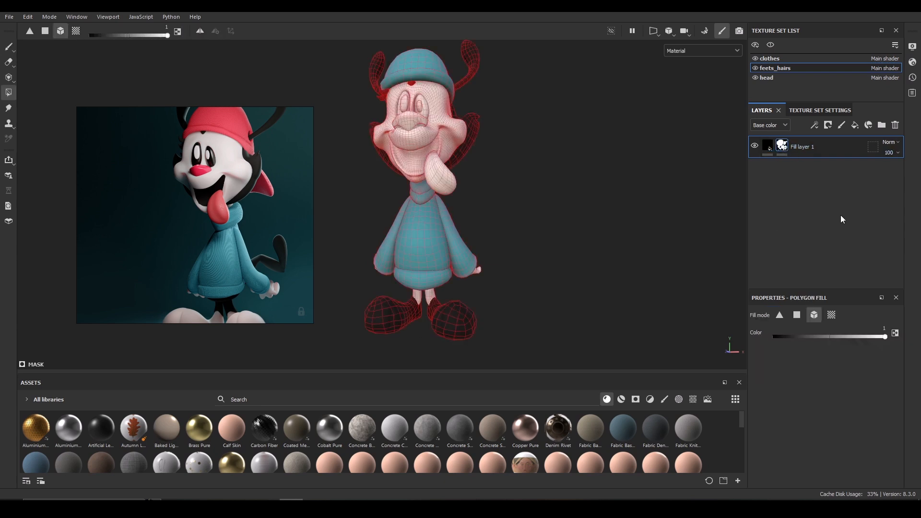
pyautogui.press('x')
pyautogui.click(454, 321)
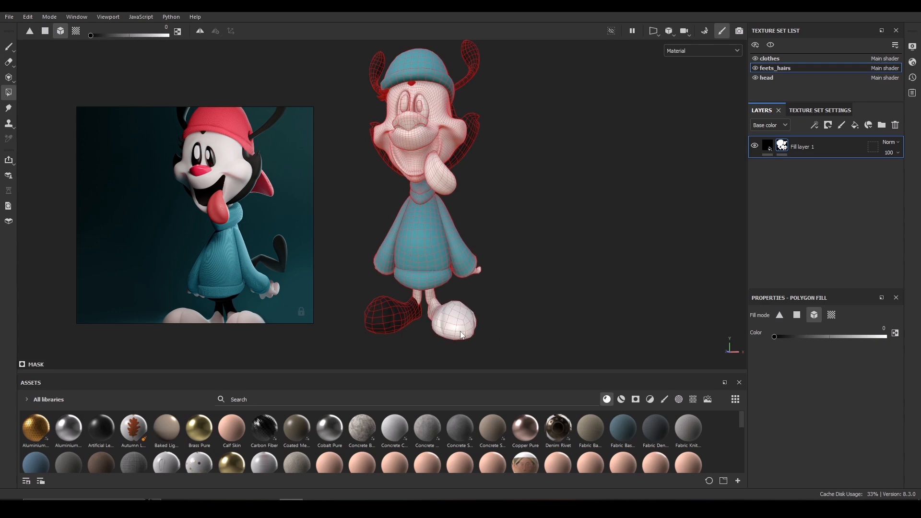
pyautogui.click(384, 324)
pyautogui.press('x')
pyautogui.keyDown('alt'); pyautogui.moveTo(430, 296); pyautogui.dragTo(461, 302); pyautogui.keyUp('alt')
pyautogui.click(409, 305)
# Sample the top clothes fill layer's base color from the red hat in the reference and add a black mask to it.
pyautogui.click(784, 59)
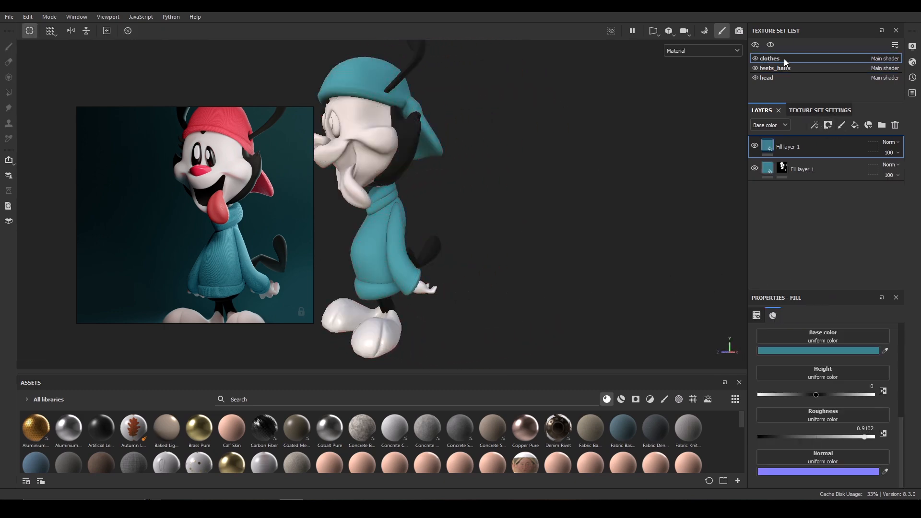
pyautogui.keyDown('alt'); pyautogui.moveTo(596, 192); pyautogui.dragTo(684, 196); pyautogui.keyUp('alt')
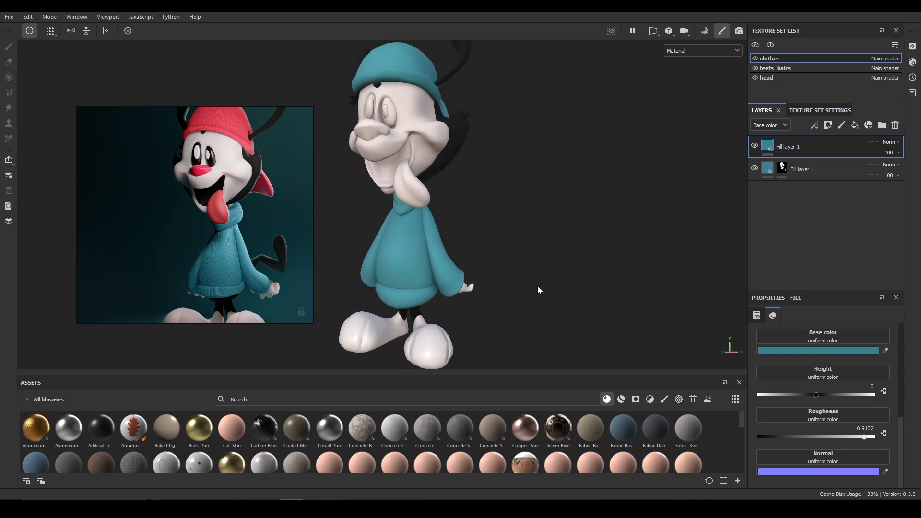
pyautogui.keyDown('alt'); pyautogui.moveTo(648, 268); pyautogui.dragTo(621, 261); pyautogui.keyUp('alt')
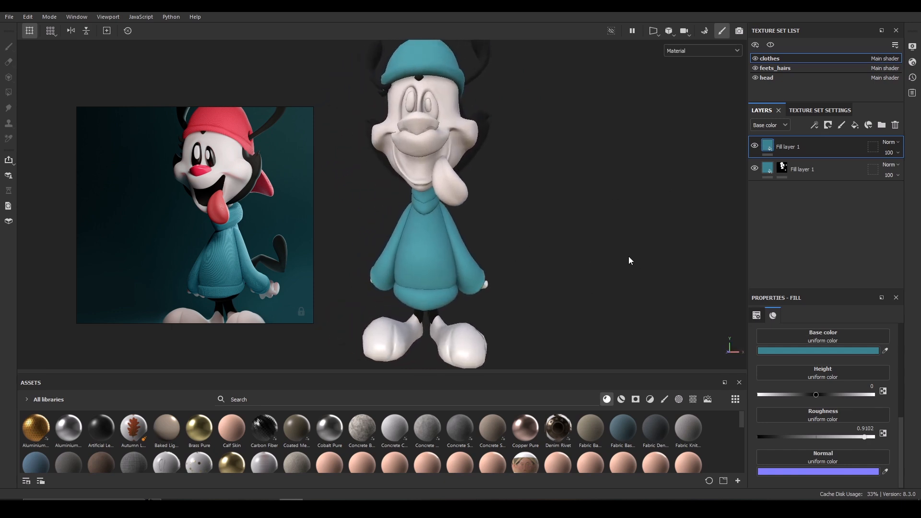
pyautogui.click(786, 76)
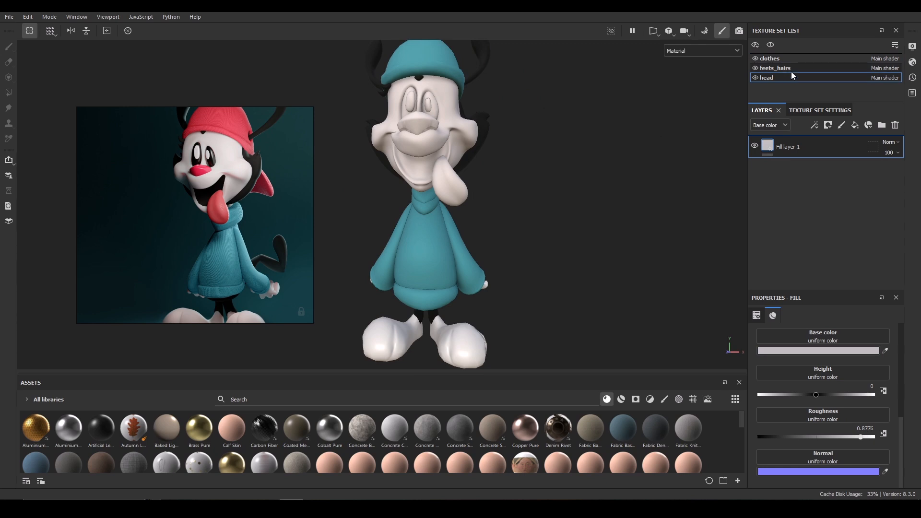
pyautogui.click(791, 71)
pyautogui.click(781, 58)
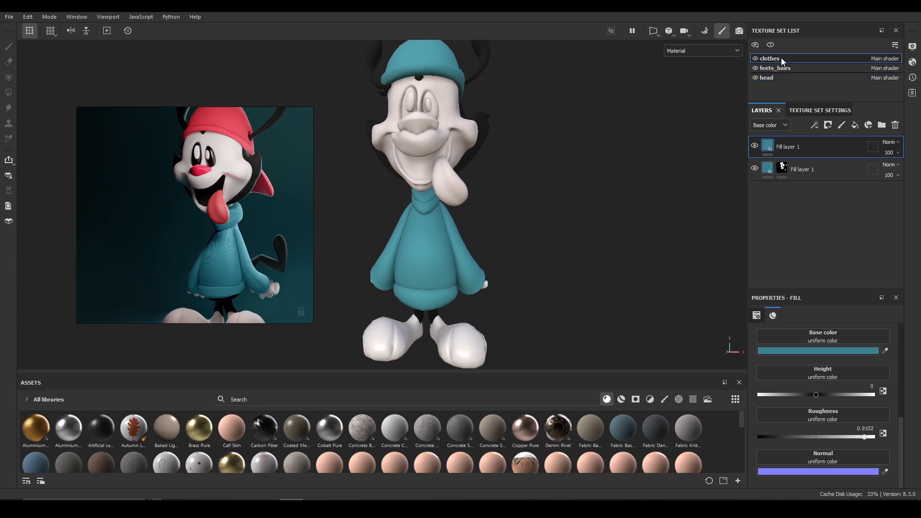
pyautogui.click(885, 350)
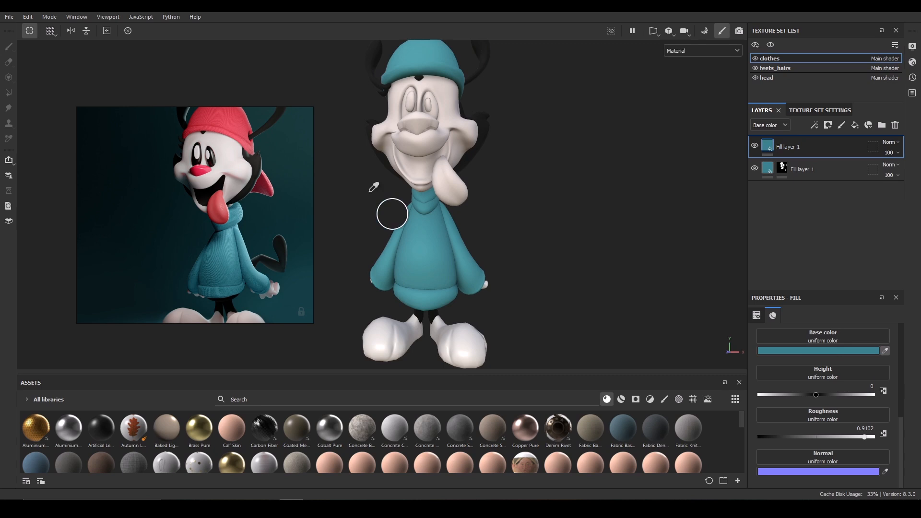
pyautogui.click(211, 117)
pyautogui.click(827, 129)
pyautogui.click(828, 149)
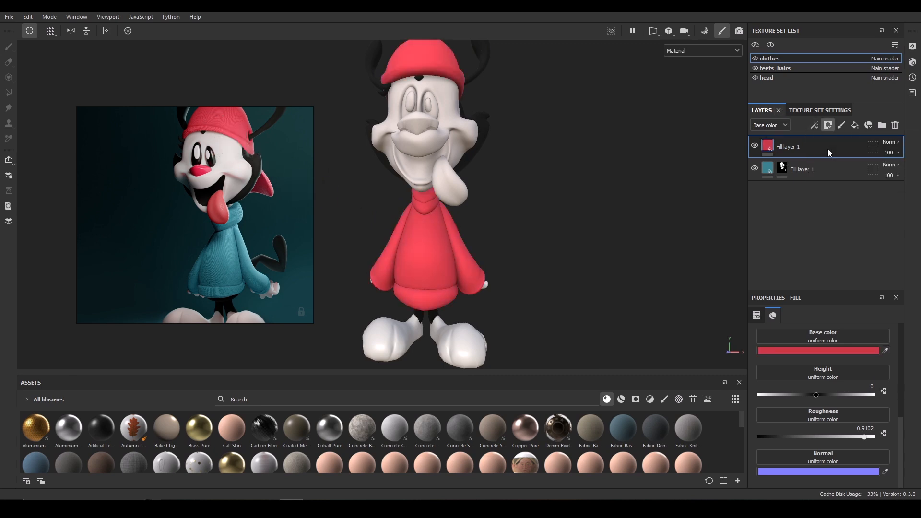
# Fill the hat's polygons in the red clothes layer's mask.
pyautogui.click(428, 52)
pyautogui.keyDown('alt'); pyautogui.moveTo(610, 209); pyautogui.dragTo(590, 128, button='right'); pyautogui.keyUp('alt')
pyautogui.moveTo(590, 128)
pyautogui.keyDown('alt'); pyautogui.mouseDown()
pyautogui.moveTo(571, 132)
pyautogui.moveTo(573, 119)
pyautogui.moveTo(589, 127)
pyautogui.mouseUp(); pyautogui.keyUp('alt')
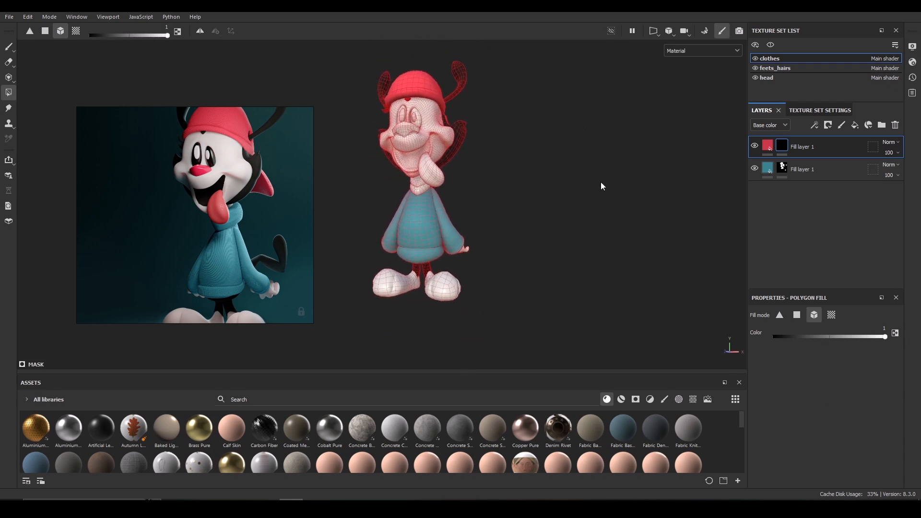
# Select the teal clothes layer's mask and inspect the textured model in material view.
pyautogui.click(787, 169)
pyautogui.click(785, 170)
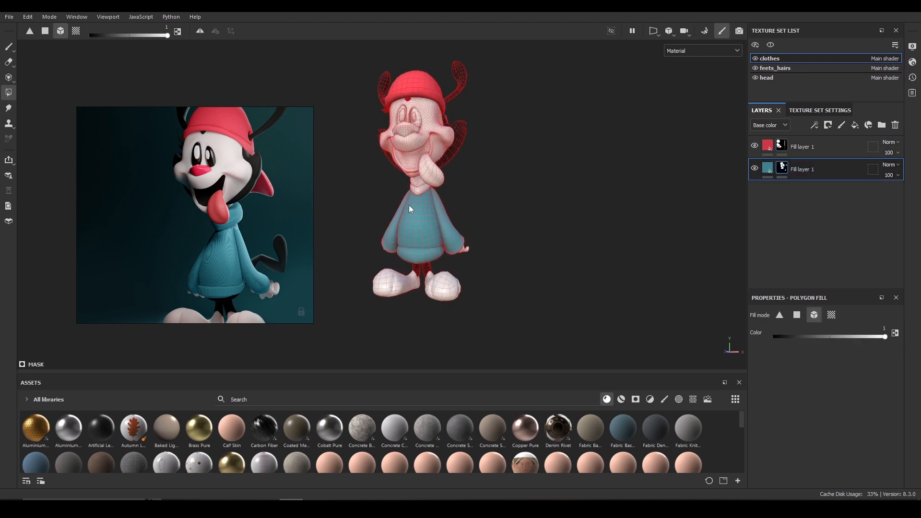
pyautogui.moveTo(419, 186)
pyautogui.keyDown('alt'); pyautogui.mouseDown()
pyautogui.moveTo(499, 167)
pyautogui.moveTo(645, 159)
pyautogui.moveTo(499, 158)
pyautogui.mouseUp(); pyautogui.keyUp('alt')
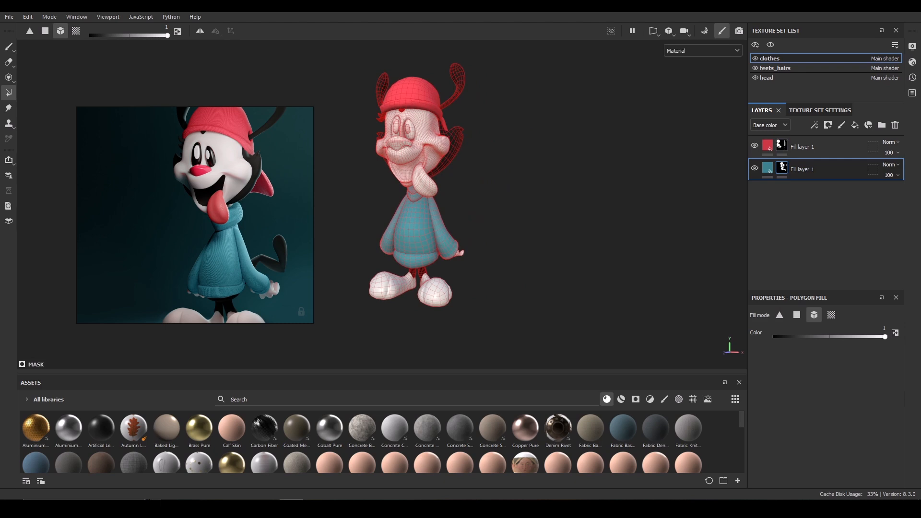
pyautogui.press('1')
pyautogui.scroll(3, 532, 125)
pyautogui.keyDown('alt'); pyautogui.moveTo(492, 123); pyautogui.dragTo(532, 142); pyautogui.keyUp('alt')
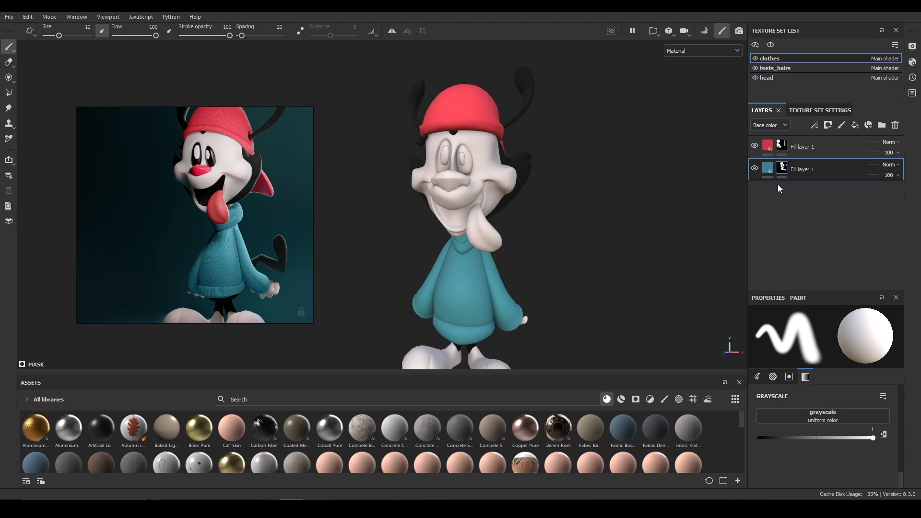
# In the head texture set, duplicate the fill layer, sample its color from the reference's red nose, and mask it black.
pyautogui.click(772, 79)
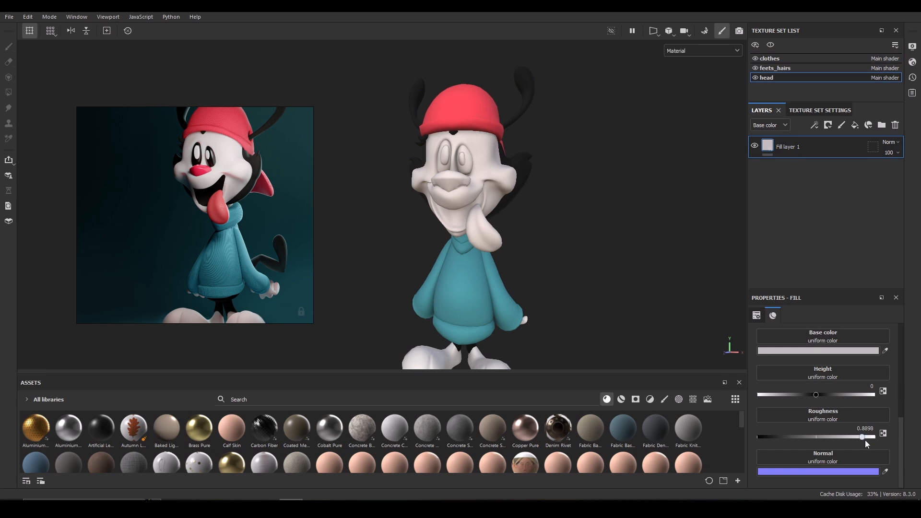
pyautogui.hotkey('ctrl', 'd')
pyautogui.click(885, 351)
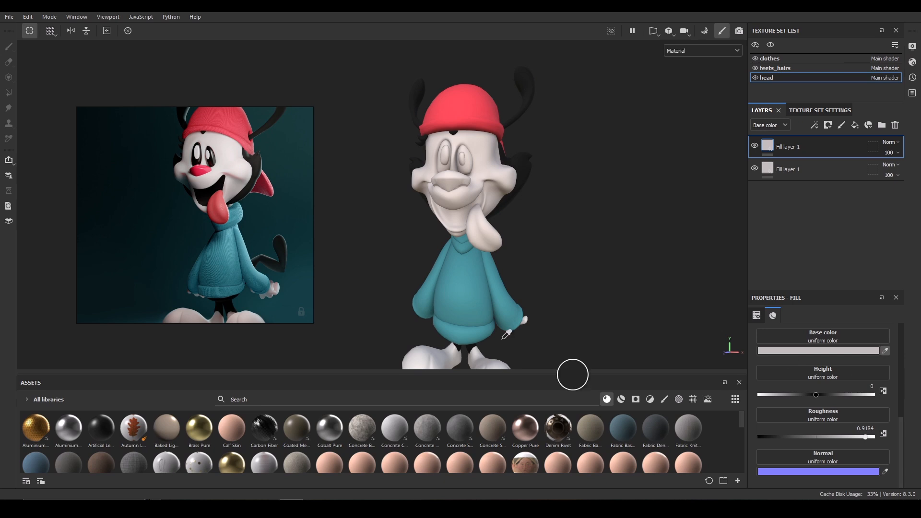
pyautogui.click(198, 166)
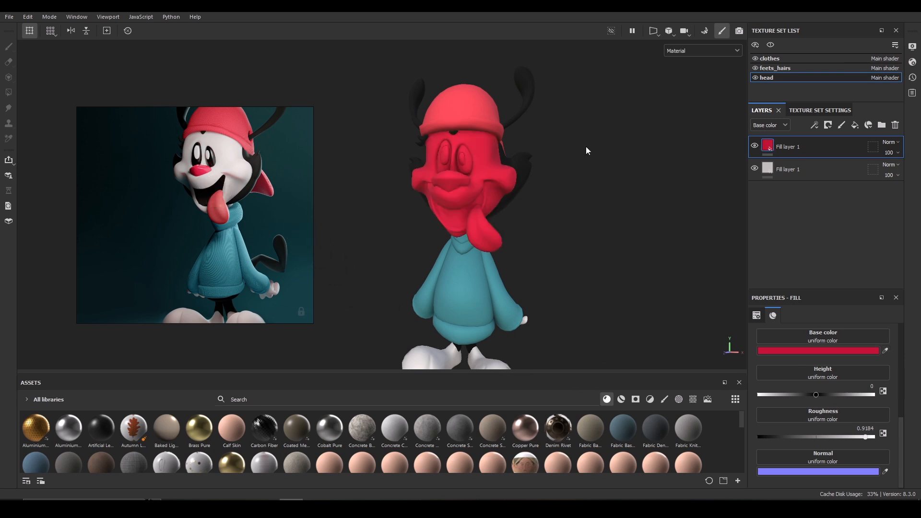
pyautogui.click(828, 124)
pyautogui.click(779, 163)
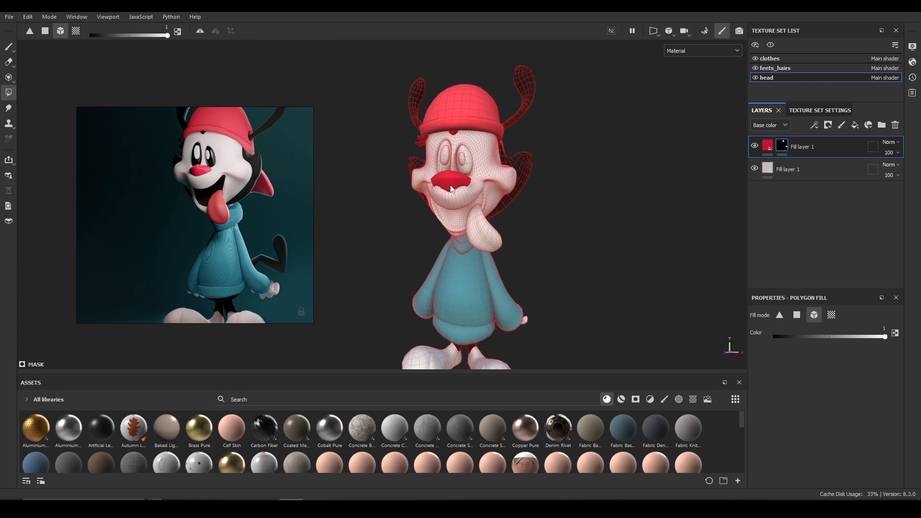
# Add a fill layer colored from the reference's tongue, give it a black mask, and fill the tongue polygons.
pyautogui.click(855, 124)
pyautogui.click(885, 350)
pyautogui.click(220, 206)
pyautogui.click(828, 125)
pyautogui.click(844, 148)
pyautogui.click(483, 235)
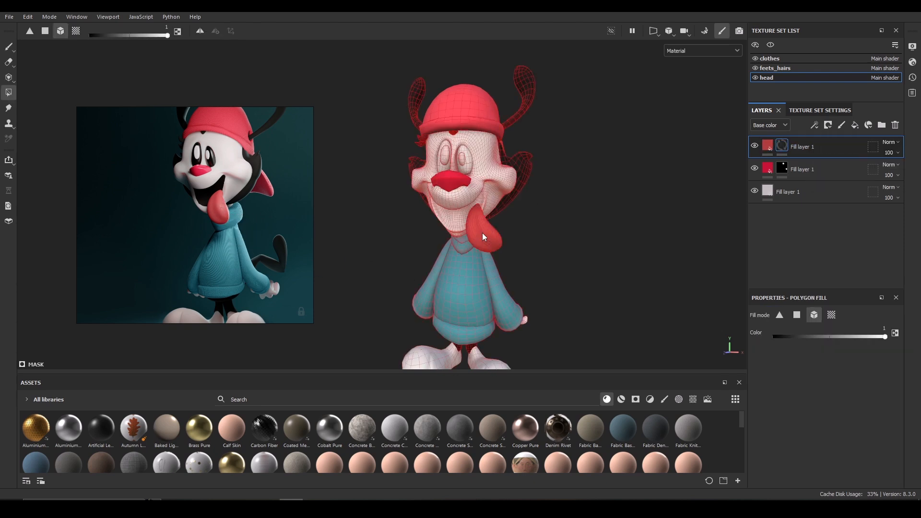
# Add a black-masked fill layer sampled from the reference's dark mouth, fill the mouth polygons, and lower its roughness.
pyautogui.click(855, 125)
pyautogui.click(885, 351)
pyautogui.click(212, 191)
pyautogui.click(827, 125)
pyautogui.click(844, 148)
pyautogui.click(445, 167)
pyautogui.click(464, 169)
pyautogui.click(767, 145)
pyautogui.moveTo(865, 436); pyautogui.dragTo(782, 436)
# Duplicate the mouth layer, replace its mask, sample its color from the reference's white face, and add a black mask.
pyautogui.hotkey('ctrl', 'd')
pyautogui.rightClick(810, 146)
pyautogui.click(814, 114)
pyautogui.click(885, 350)
pyautogui.click(208, 156)
pyautogui.click(828, 125)
pyautogui.click(845, 149)
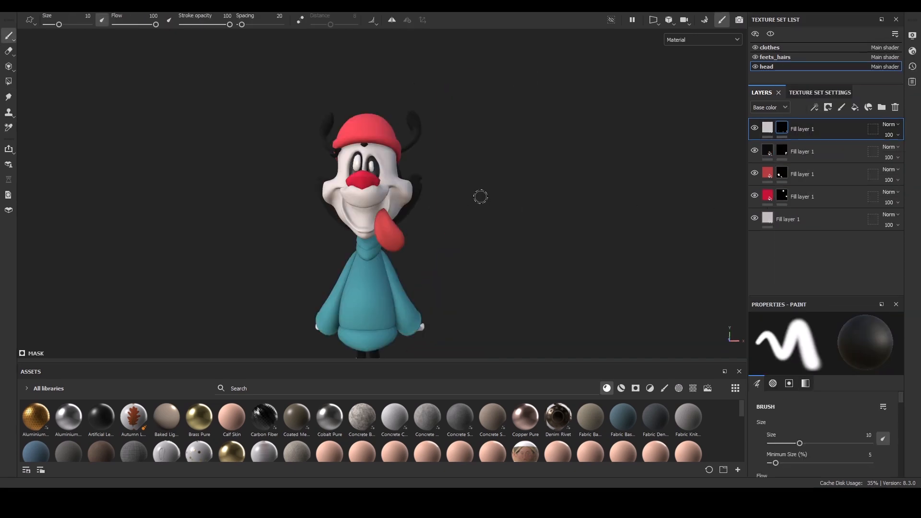
# Paste a new fill layer at the top of the head stack, set its base color to black, and add a black mask.
pyautogui.scroll(2, 625, 198)
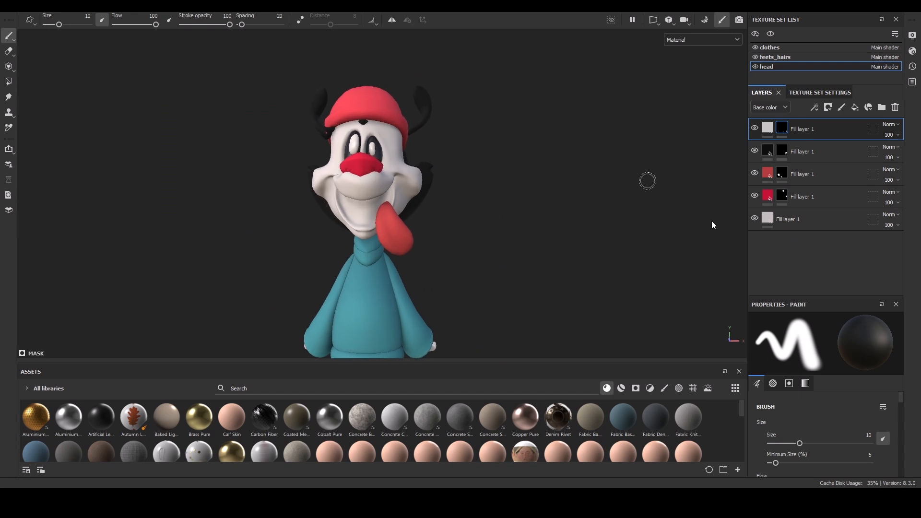
pyautogui.click(788, 220)
pyautogui.click(808, 137)
pyautogui.hotkey('ctrl', 'v')
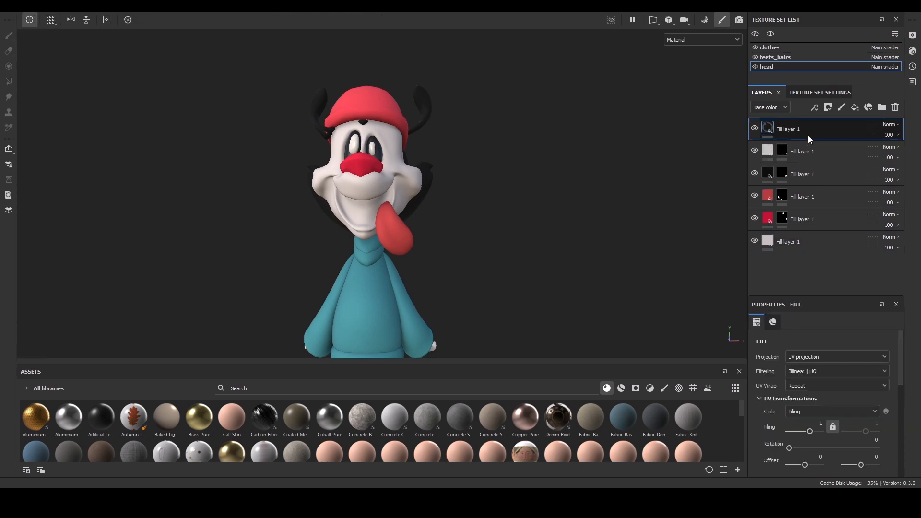
pyautogui.moveTo(901, 351); pyautogui.dragTo(882, 410)
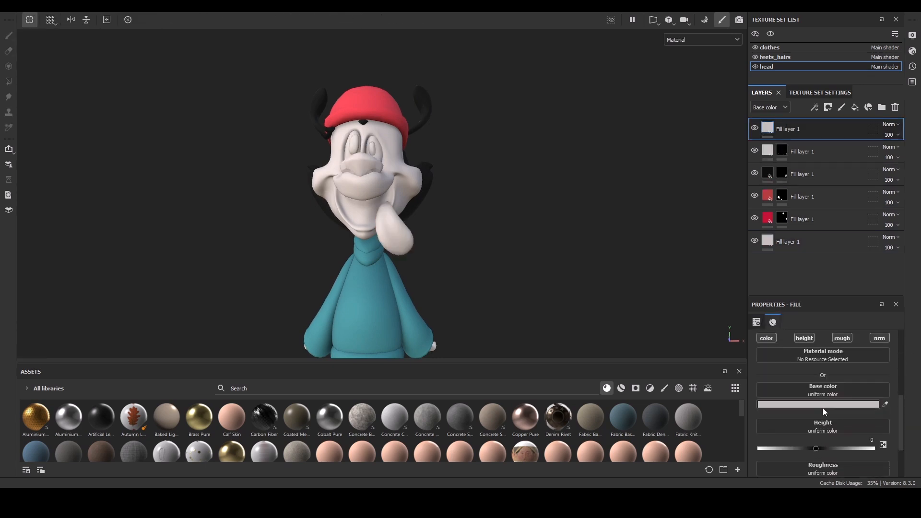
pyautogui.moveTo(703, 360); pyautogui.dragTo(702, 447)
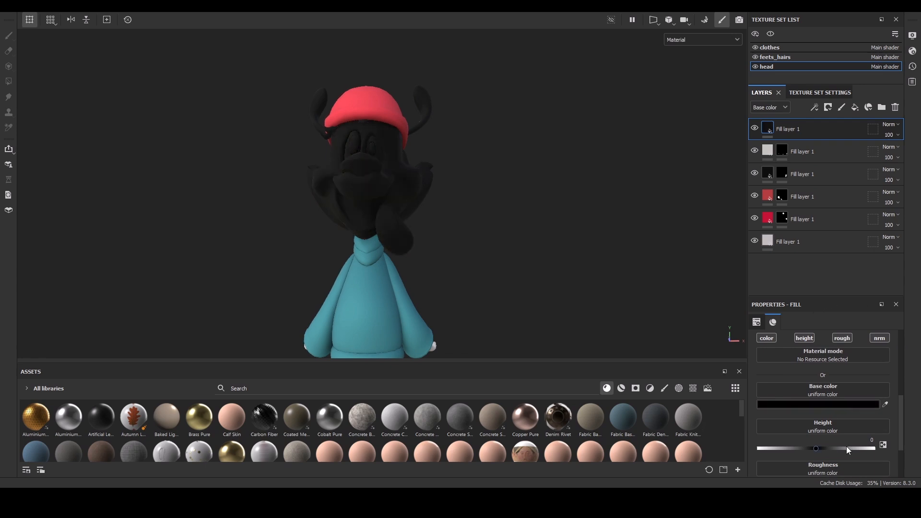
pyautogui.scroll(-3, 899, 426)
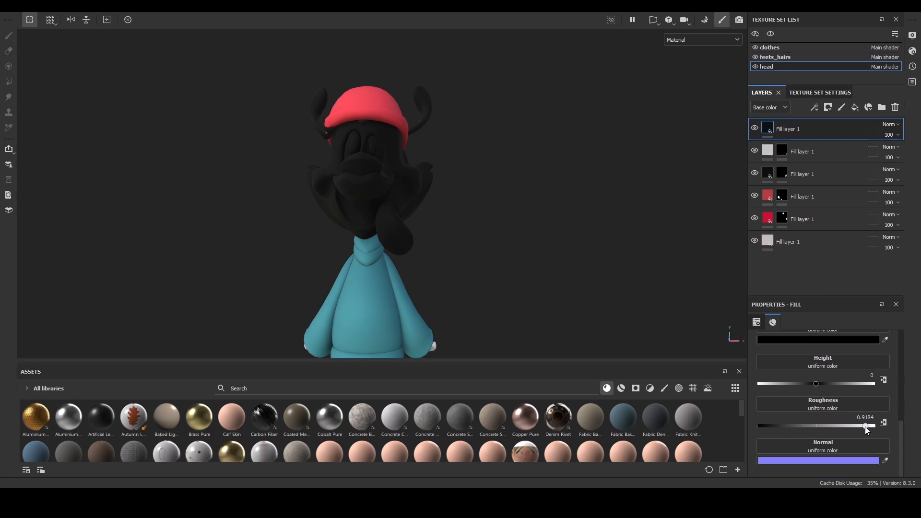
pyautogui.moveTo(871, 429); pyautogui.dragTo(872, 427)
pyautogui.click(827, 111)
pyautogui.click(844, 137)
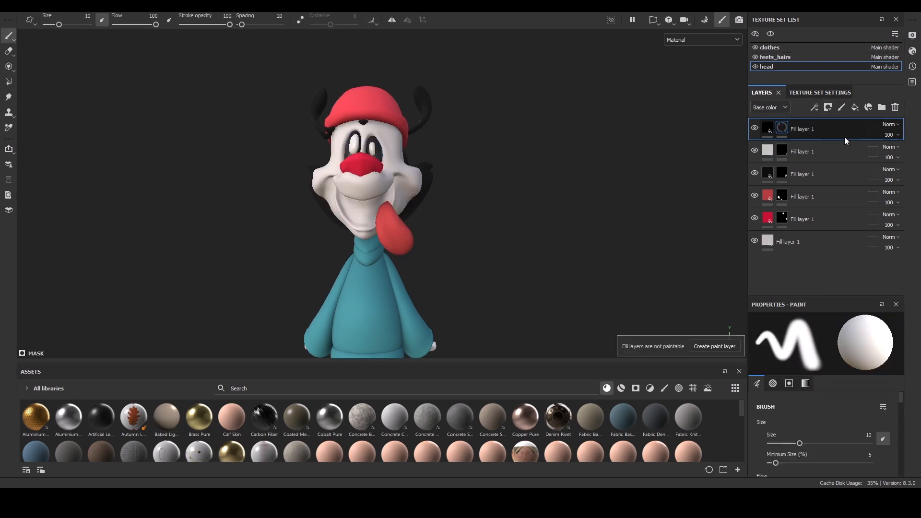
# Select the Basic Soft brush and set its flow to 74 and stroke opacity to 70.
pyautogui.click(665, 388)
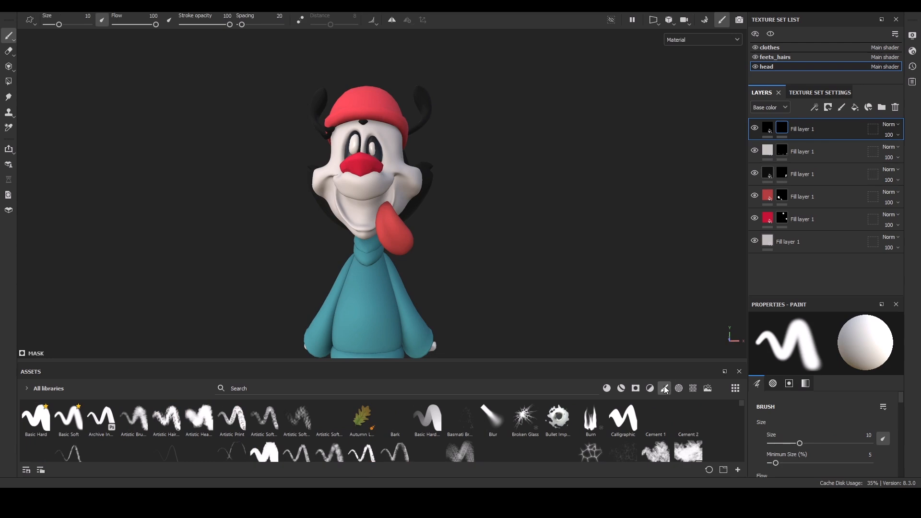
pyautogui.click(75, 425)
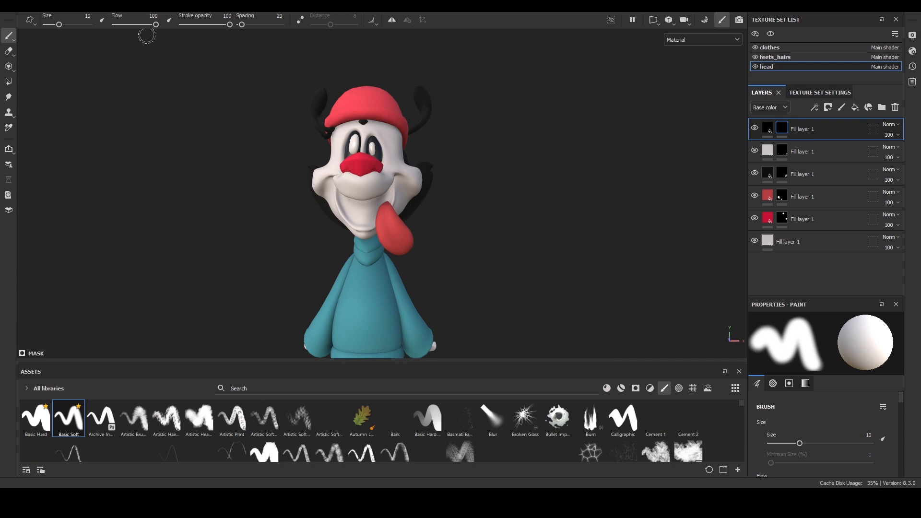
pyautogui.click(168, 22)
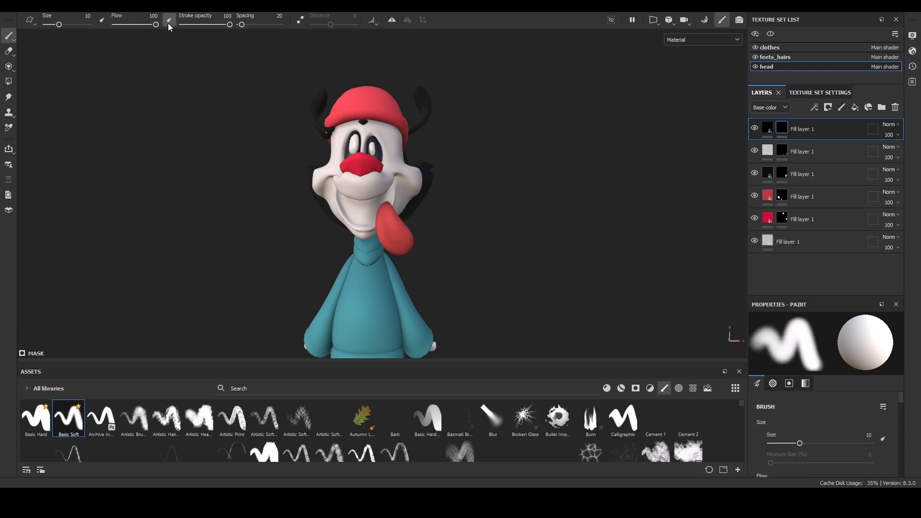
pyautogui.moveTo(155, 25); pyautogui.dragTo(146, 29)
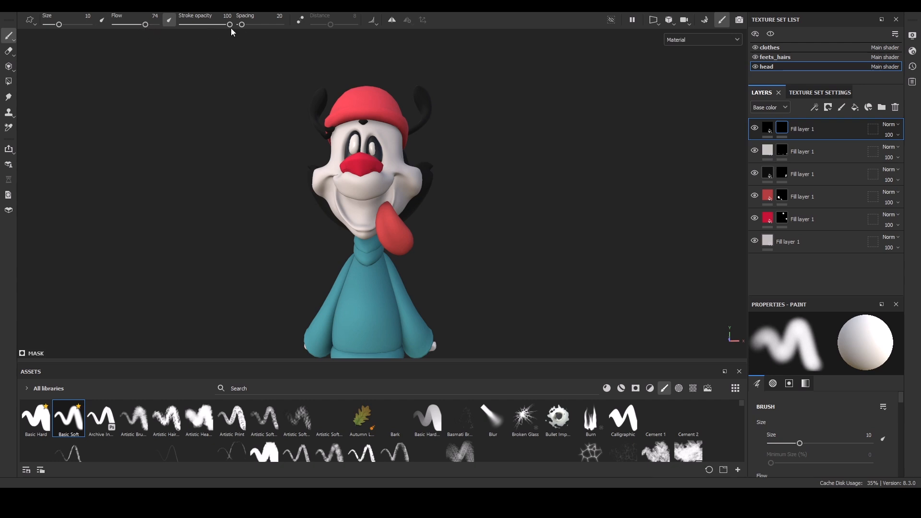
pyautogui.moveTo(227, 27); pyautogui.dragTo(215, 28)
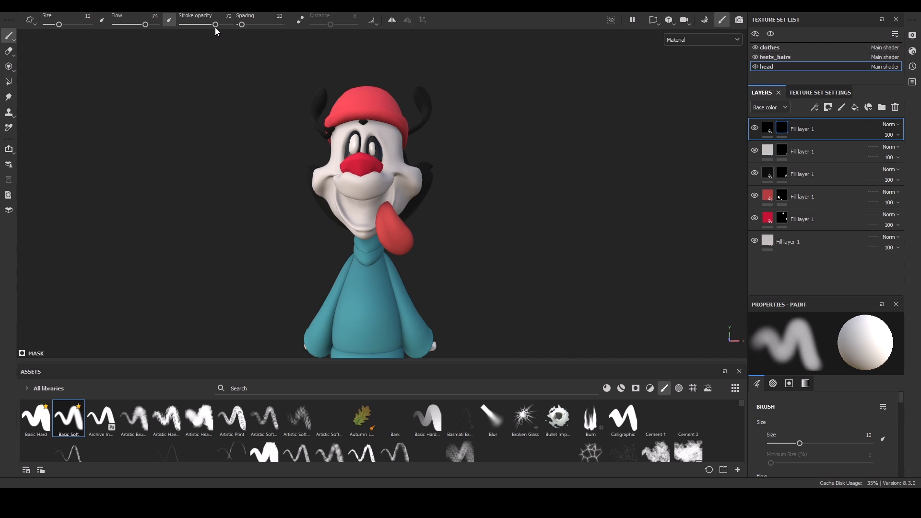
# Enable symmetry and paint the black layer's mask inside the mouth, enlarging the brush.
pyautogui.moveTo(464, 206)
pyautogui.keyDown('alt'); pyautogui.mouseDown()
pyautogui.moveTo(465, 220)
pyautogui.moveTo(469, 201)
pyautogui.mouseUp(); pyautogui.keyUp('alt')
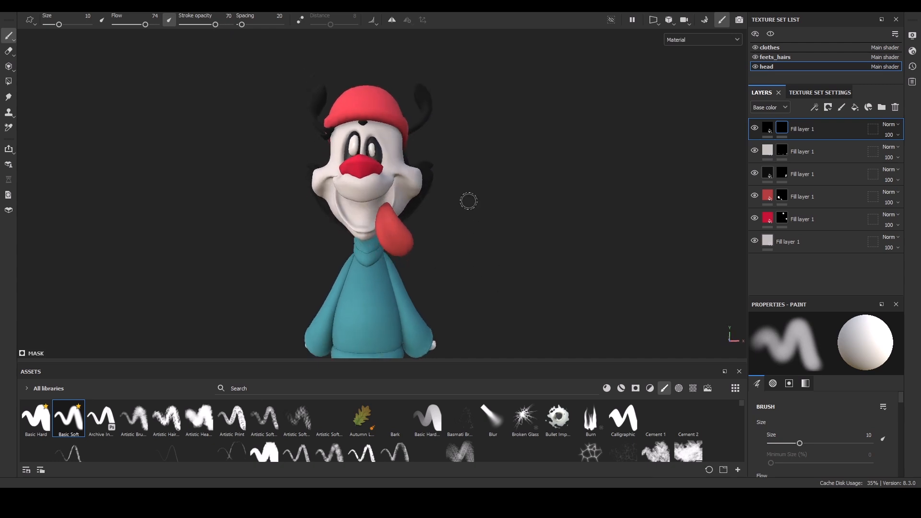
pyautogui.click(392, 20)
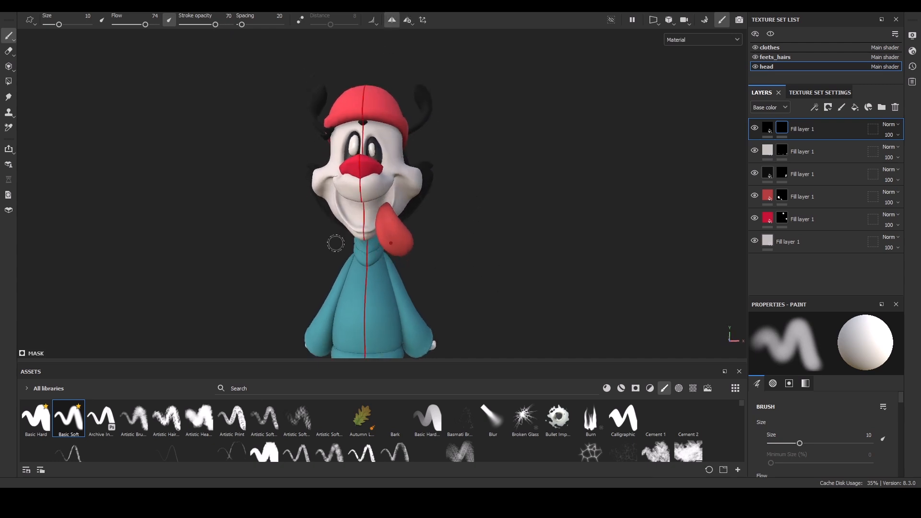
pyautogui.moveTo(387, 198)
pyautogui.mouseDown()
pyautogui.moveTo(367, 211)
pyautogui.moveTo(369, 220)
pyautogui.mouseUp()
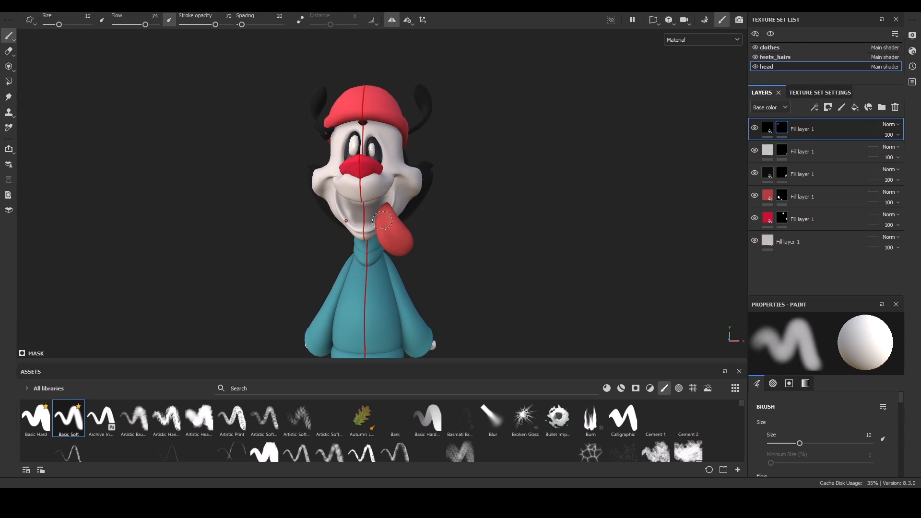
pyautogui.scroll(5, 475, 177)
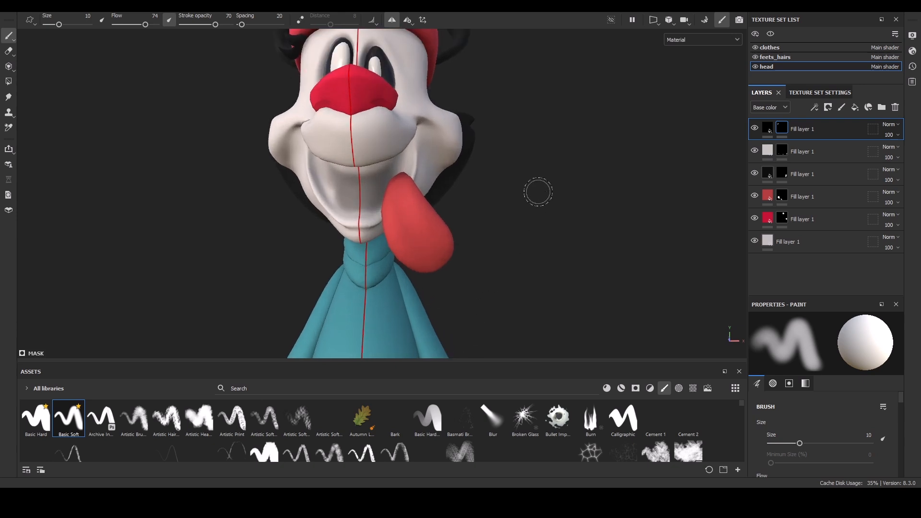
pyautogui.keyDown('alt'); pyautogui.moveTo(538, 192); pyautogui.dragTo(507, 187); pyautogui.keyUp('alt')
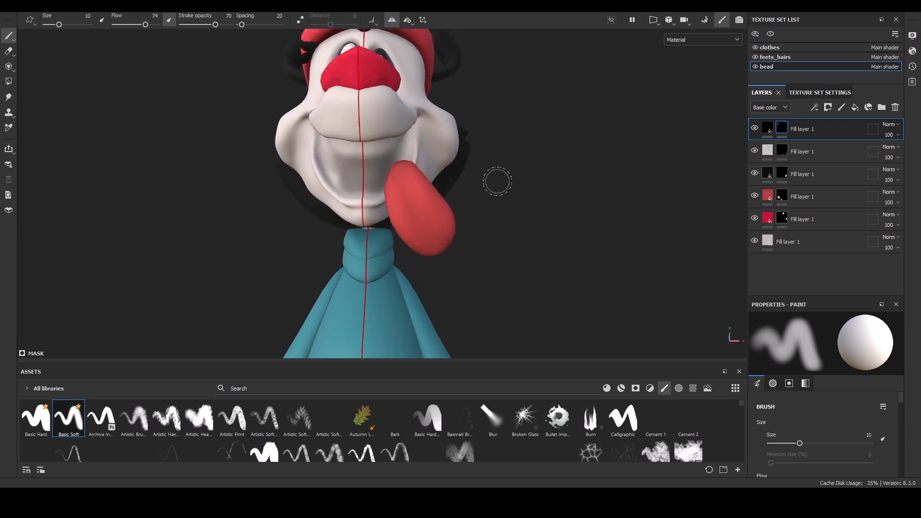
pyautogui.press(']')
pyautogui.press(']')
pyautogui.moveTo(384, 156)
pyautogui.mouseDown()
pyautogui.moveTo(377, 165)
pyautogui.moveTo(345, 158)
pyautogui.moveTo(383, 170)
pyautogui.mouseUp()
pyautogui.keyDown('alt'); pyautogui.moveTo(505, 231); pyautogui.dragTo(463, 229); pyautogui.keyUp('alt')
pyautogui.moveTo(383, 143)
pyautogui.mouseDown()
pyautogui.moveTo(392, 147)
pyautogui.moveTo(355, 150)
pyautogui.mouseUp()
pyautogui.keyDown('alt'); pyautogui.moveTo(464, 242); pyautogui.dragTo(508, 252); pyautogui.keyUp('alt')
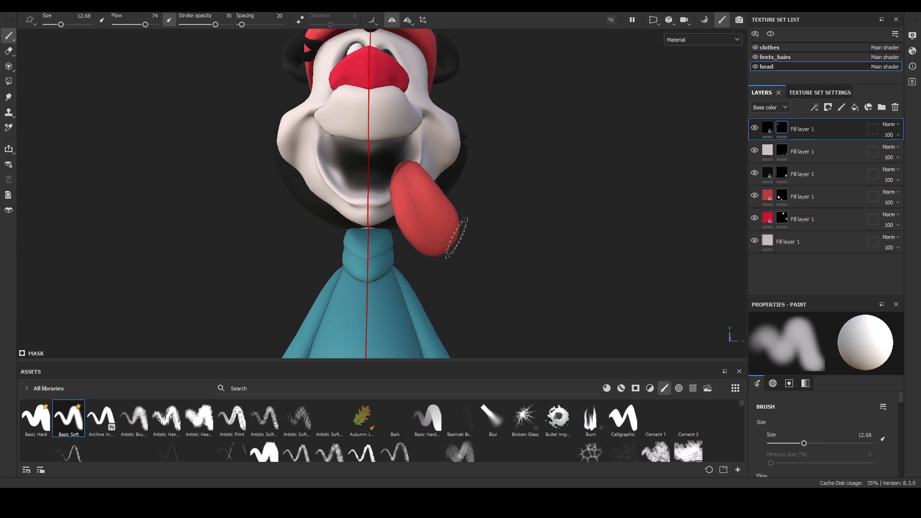
pyautogui.moveTo(352, 173); pyautogui.dragTo(336, 163)
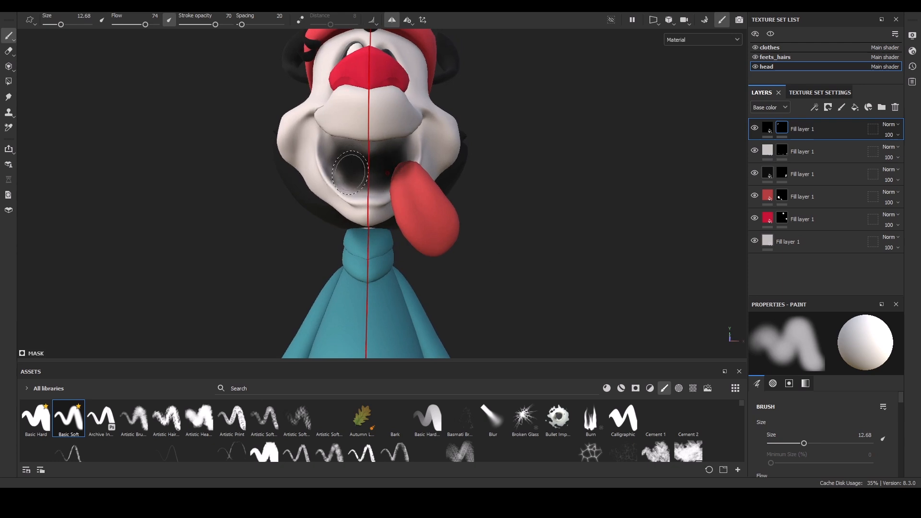
pyautogui.keyDown('alt'); pyautogui.moveTo(504, 177); pyautogui.dragTo(547, 228); pyautogui.keyUp('alt')
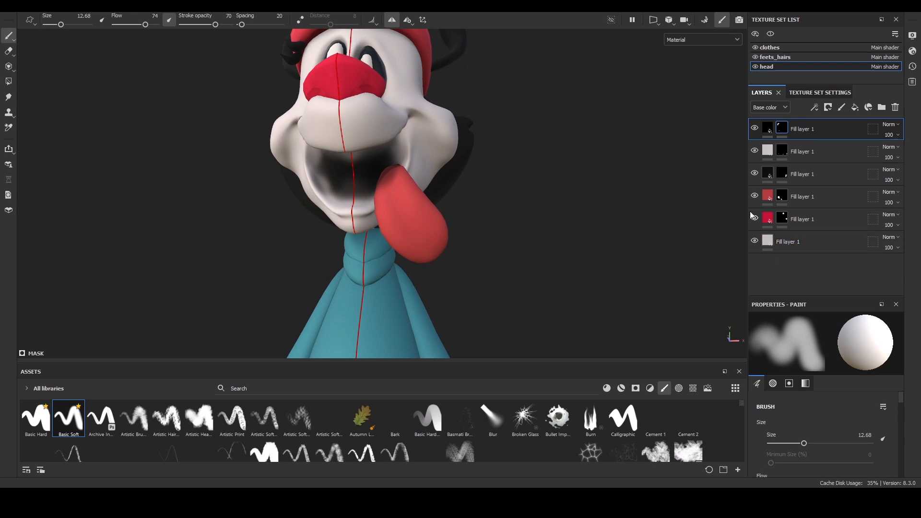
# Rename the tongue fill layer to Tongue and move it to the top of the stack.
pyautogui.doubleClick(799, 197)
pyautogui.write('Tongue')
pyautogui.press('Return')
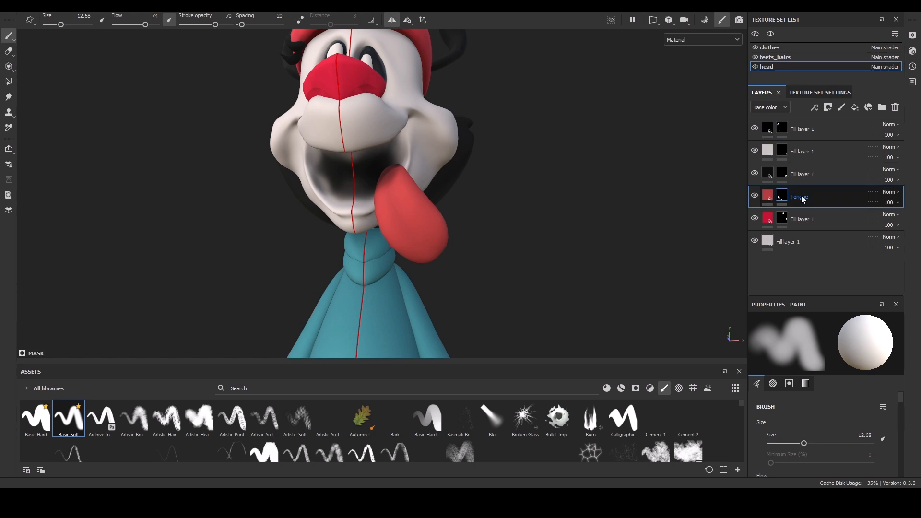
pyautogui.moveTo(801, 195); pyautogui.dragTo(804, 120)
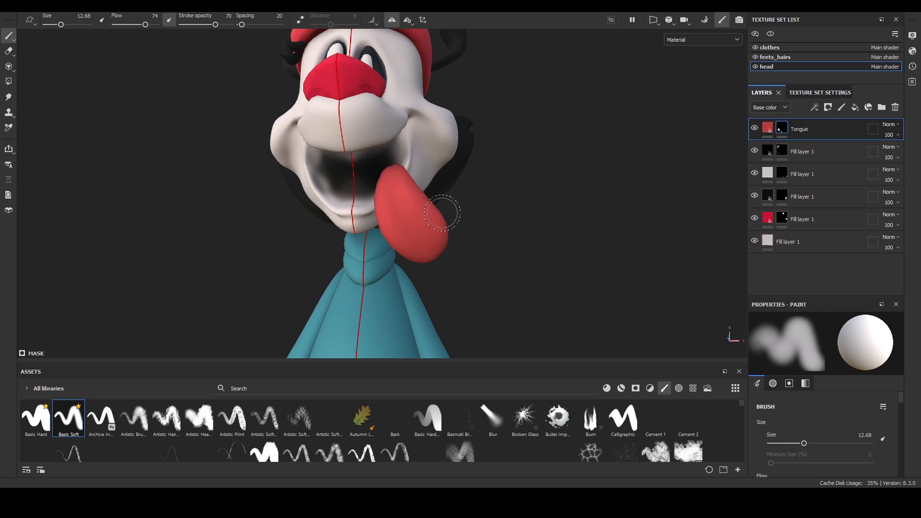
# Refine the black fill layer's mask inside the mouth, painting with the brush reduced to about 6.6.
pyautogui.keyDown('alt'); pyautogui.moveTo(487, 209); pyautogui.dragTo(386, 139); pyautogui.keyUp('alt')
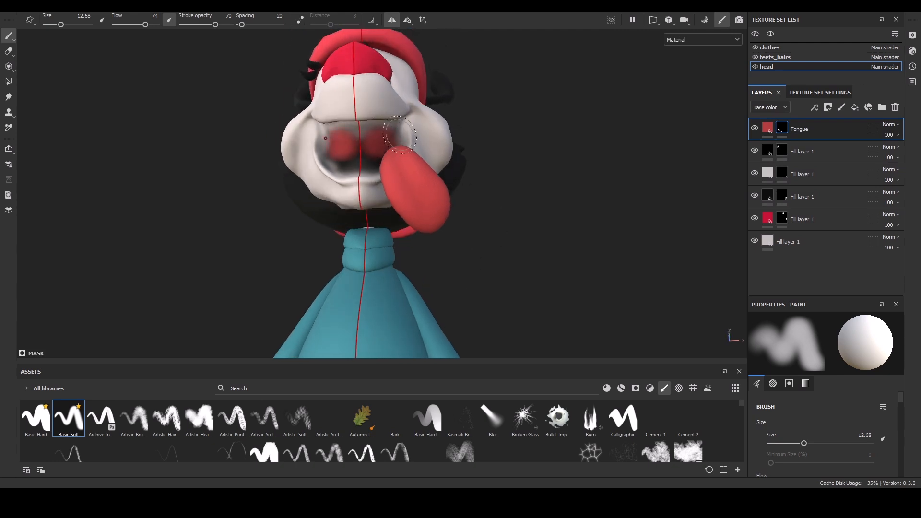
pyautogui.click(782, 150)
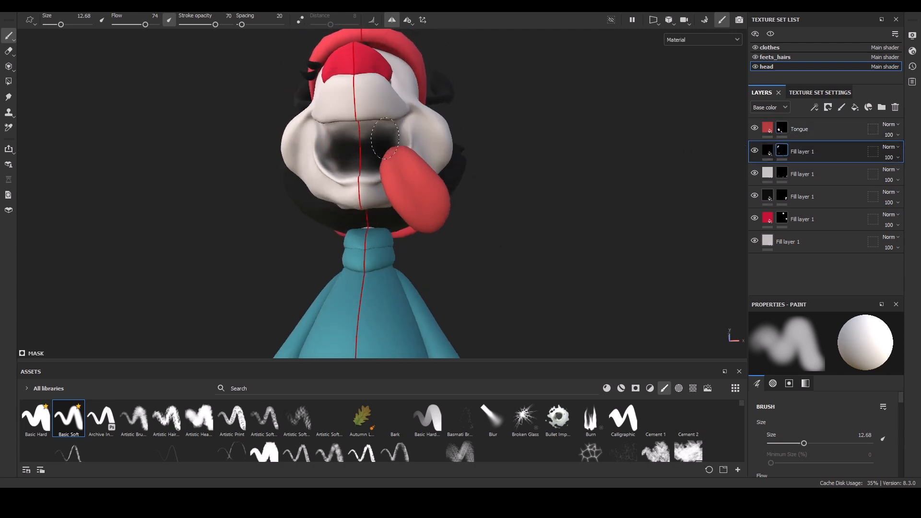
pyautogui.moveTo(379, 136)
pyautogui.keyDown('alt'); pyautogui.mouseDown()
pyautogui.moveTo(375, 125)
pyautogui.moveTo(357, 133)
pyautogui.mouseUp(); pyautogui.keyUp('alt')
pyautogui.hotkey('ctrl', 'z')
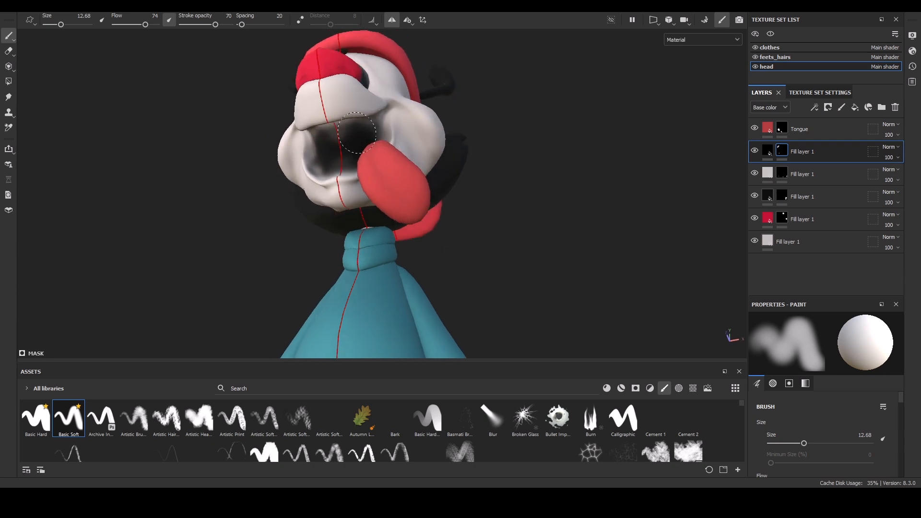
pyautogui.moveTo(216, 199)
pyautogui.keyDown('alt'); pyautogui.mouseDown()
pyautogui.moveTo(355, 179)
pyautogui.moveTo(336, 186)
pyautogui.moveTo(321, 173)
pyautogui.moveTo(328, 165)
pyautogui.mouseUp(); pyautogui.keyUp('alt')
pyautogui.keyDown('alt'); pyautogui.moveTo(269, 226); pyautogui.dragTo(305, 219); pyautogui.keyUp('alt')
pyautogui.keyDown('alt'); pyautogui.moveTo(345, 154); pyautogui.dragTo(317, 175); pyautogui.keyUp('alt')
pyautogui.keyDown('ctrl'); pyautogui.moveTo(363, 204); pyautogui.dragTo(358, 204, button='right'); pyautogui.keyUp('ctrl')
pyautogui.moveTo(360, 203); pyautogui.dragTo(331, 195)
pyautogui.keyDown('alt'); pyautogui.moveTo(401, 158); pyautogui.dragTo(374, 126); pyautogui.keyUp('alt')
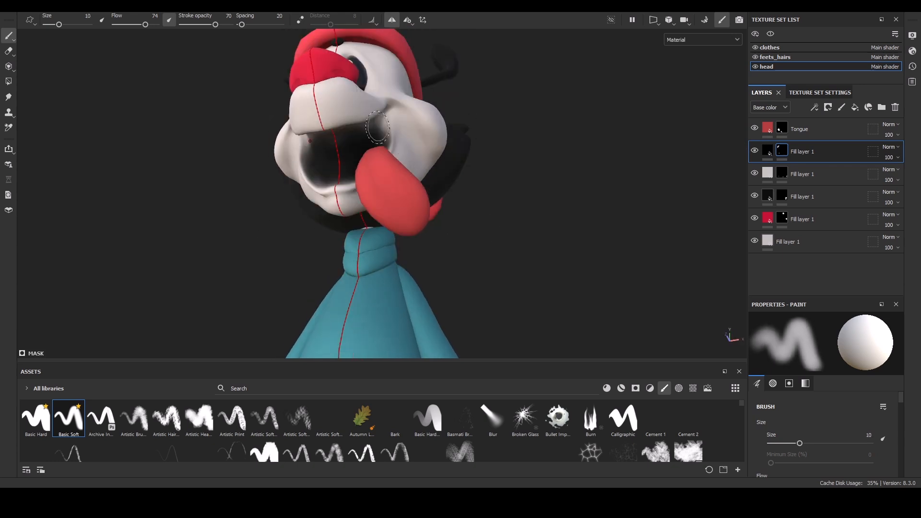
pyautogui.keyDown('ctrl'); pyautogui.moveTo(373, 126); pyautogui.dragTo(370, 126, button='right'); pyautogui.keyUp('ctrl')
pyautogui.keyDown('alt'); pyautogui.moveTo(370, 126); pyautogui.dragTo(372, 122); pyautogui.keyUp('alt')
pyautogui.moveTo(423, 159)
pyautogui.keyDown('alt'); pyautogui.mouseDown()
pyautogui.moveTo(473, 243)
pyautogui.moveTo(464, 244)
pyautogui.mouseUp(); pyautogui.keyUp('alt')
pyautogui.keyDown('ctrl'); pyautogui.moveTo(373, 122); pyautogui.dragTo(353, 140, button='right'); pyautogui.keyUp('ctrl')
pyautogui.keyDown('alt'); pyautogui.moveTo(240, 276); pyautogui.dragTo(273, 230); pyautogui.keyUp('alt')
pyautogui.moveTo(319, 153)
pyautogui.keyDown('alt'); pyautogui.mouseDown()
pyautogui.moveTo(322, 214)
pyautogui.moveTo(354, 230)
pyautogui.moveTo(350, 158)
pyautogui.mouseUp(); pyautogui.keyUp('alt')
pyautogui.keyDown('ctrl'); pyautogui.moveTo(328, 130); pyautogui.dragTo(328, 130, button='right'); pyautogui.keyUp('ctrl')
pyautogui.moveTo(327, 130); pyautogui.dragTo(325, 124)
pyautogui.moveTo(266, 204)
pyautogui.keyDown('alt'); pyautogui.mouseDown()
pyautogui.moveTo(181, 283)
pyautogui.moveTo(166, 221)
pyautogui.mouseUp(); pyautogui.keyUp('alt')
pyautogui.keyDown('ctrl'); pyautogui.moveTo(328, 121); pyautogui.dragTo(327, 121, button='right'); pyautogui.keyUp('ctrl')
pyautogui.moveTo(326, 122); pyautogui.dragTo(329, 123)
pyautogui.keyDown('alt'); pyautogui.moveTo(230, 196); pyautogui.dragTo(326, 264); pyautogui.keyUp('alt')
pyautogui.keyDown('ctrl'); pyautogui.moveTo(347, 231); pyautogui.dragTo(348, 231, button='right'); pyautogui.keyUp('ctrl')
pyautogui.moveTo(342, 225)
pyautogui.mouseDown()
pyautogui.moveTo(354, 232)
pyautogui.moveTo(302, 200)
pyautogui.moveTo(307, 146)
pyautogui.mouseUp()
pyautogui.moveTo(307, 146); pyautogui.dragTo(301, 163)
pyautogui.keyDown('alt'); pyautogui.moveTo(249, 269); pyautogui.dragTo(256, 191); pyautogui.keyUp('alt')
pyautogui.moveTo(340, 145)
pyautogui.mouseDown()
pyautogui.moveTo(325, 152)
pyautogui.moveTo(331, 145)
pyautogui.mouseUp()
pyautogui.keyDown('ctrl'); pyautogui.moveTo(329, 148); pyautogui.dragTo(326, 147, button='right'); pyautogui.keyUp('ctrl')
pyautogui.moveTo(326, 147); pyautogui.dragTo(320, 154)
pyautogui.keyDown('alt'); pyautogui.moveTo(266, 134); pyautogui.dragTo(327, 202); pyautogui.keyUp('alt')
pyautogui.keyDown('ctrl'); pyautogui.moveTo(311, 156); pyautogui.dragTo(317, 157, button='right'); pyautogui.keyUp('ctrl')
pyautogui.keyDown('alt'); pyautogui.moveTo(317, 156); pyautogui.dragTo(333, 144); pyautogui.keyUp('alt')
pyautogui.keyDown('alt'); pyautogui.moveTo(518, 158); pyautogui.dragTo(491, 208); pyautogui.keyUp('alt')
pyautogui.keyDown('alt'); pyautogui.moveTo(128, 294); pyautogui.dragTo(327, 260, button='right'); pyautogui.keyUp('alt')
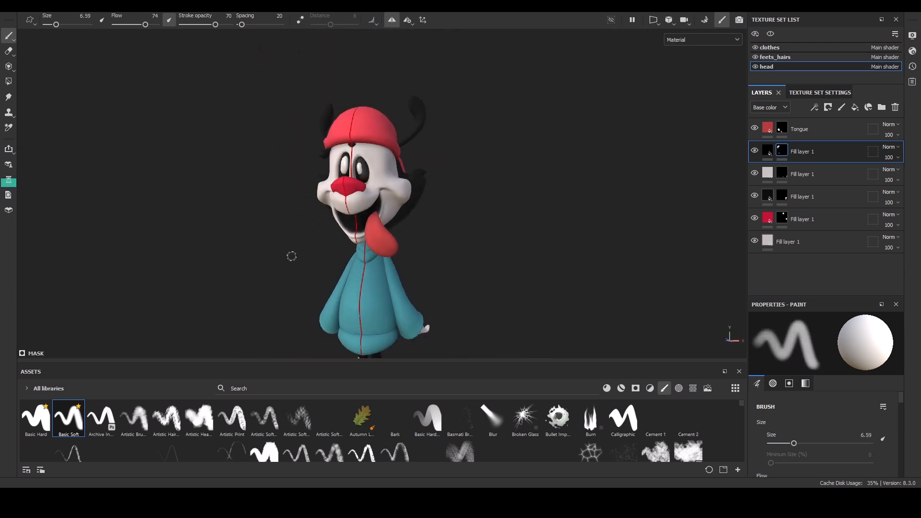
# Switch to the clothes texture set and apply the Fabric Baseball Hat material found by searching fab.
pyautogui.keyDown('alt'); pyautogui.moveTo(291, 255); pyautogui.dragTo(289, 182, button='middle'); pyautogui.keyUp('alt')
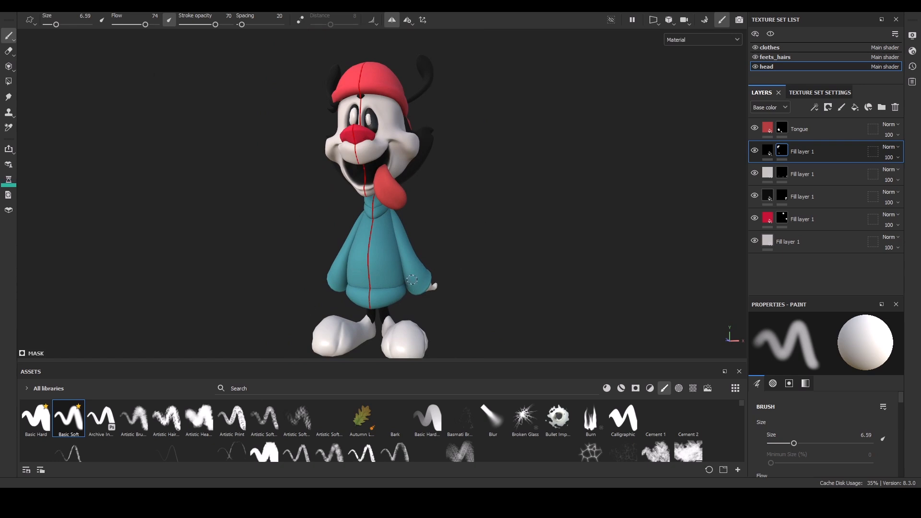
pyautogui.keyDown('alt'); pyautogui.moveTo(434, 225); pyautogui.dragTo(466, 237); pyautogui.keyUp('alt')
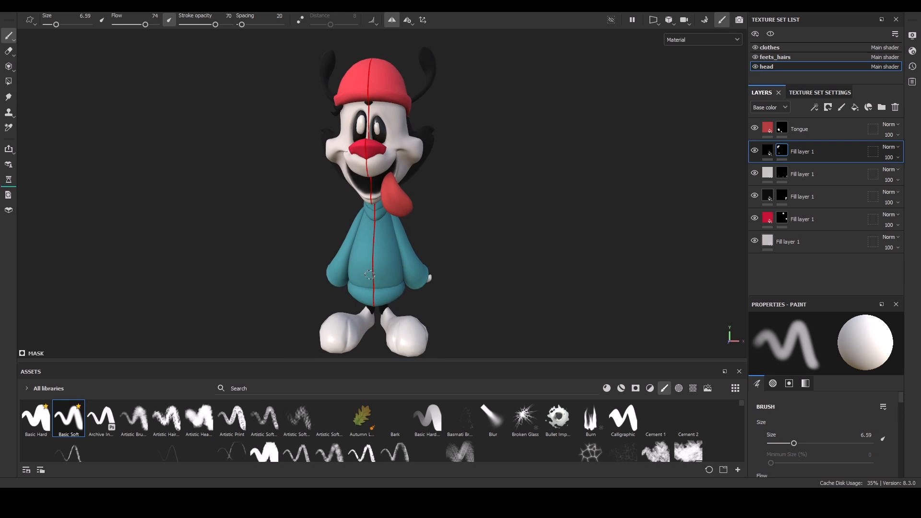
pyautogui.click(772, 47)
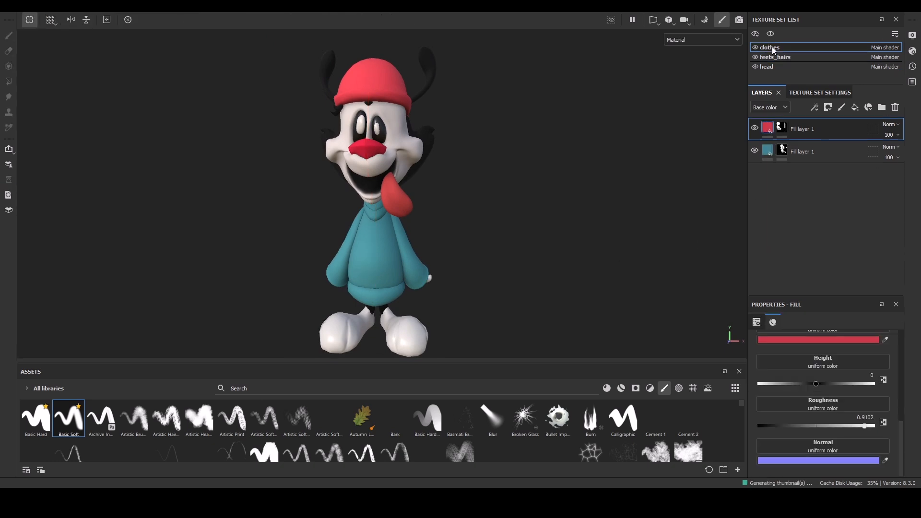
pyautogui.click(804, 158)
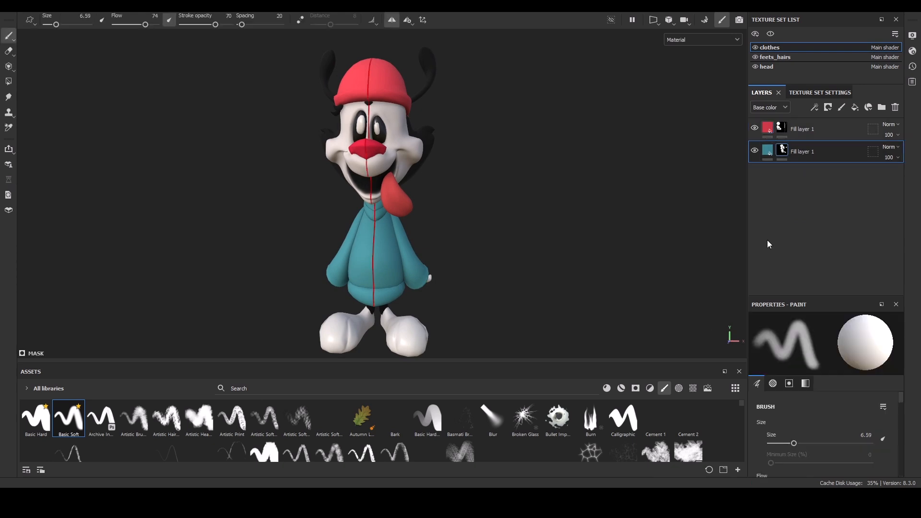
pyautogui.click(606, 388)
pyautogui.click(252, 389)
pyautogui.write('fab')
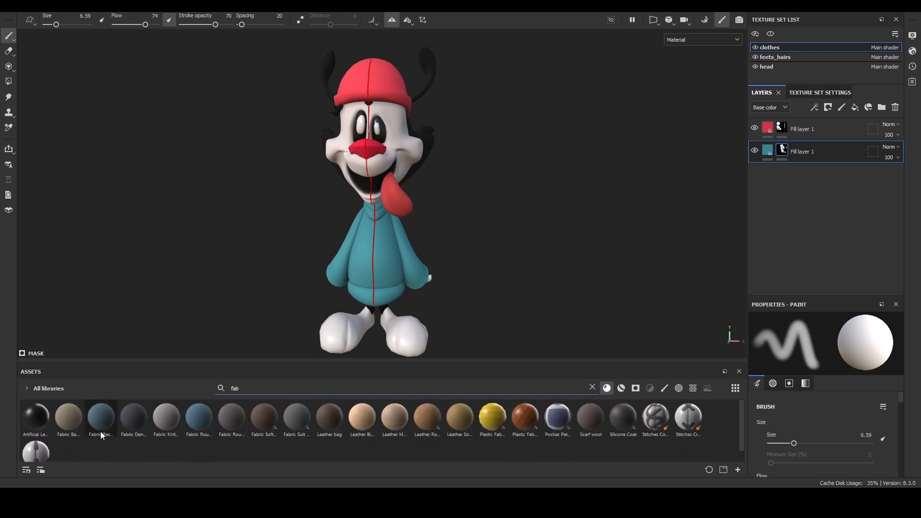
pyautogui.moveTo(100, 431); pyautogui.dragTo(380, 261)
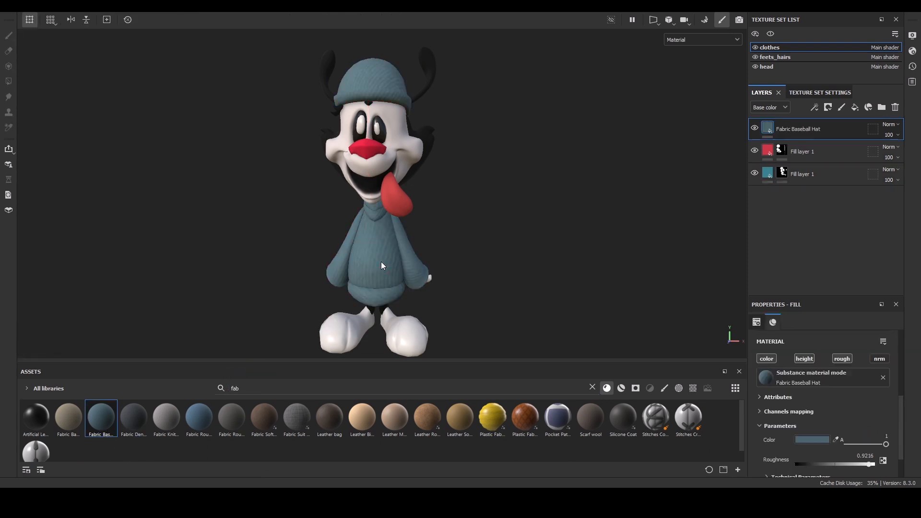
# Copy the teal fill layer's base color into the Fabric Baseball Hat material's color.
pyautogui.scroll(3, 487, 294)
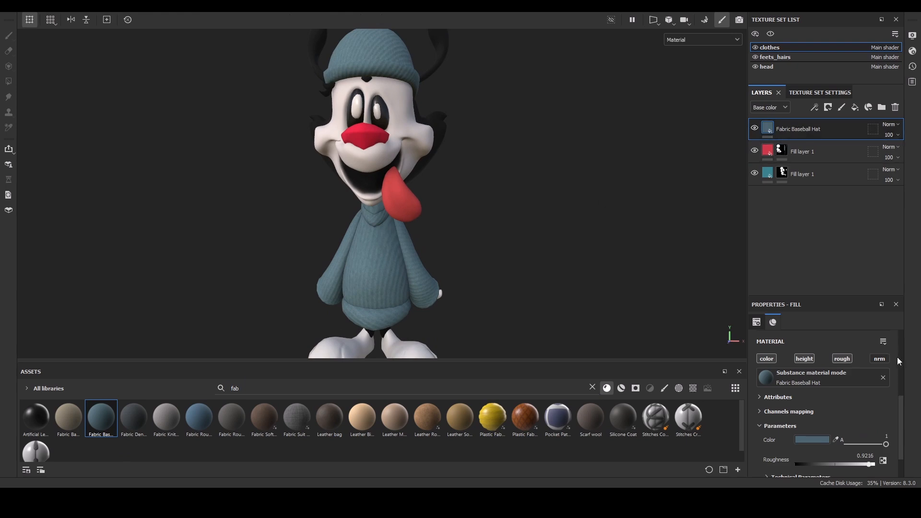
pyautogui.scroll(-2, 891, 433)
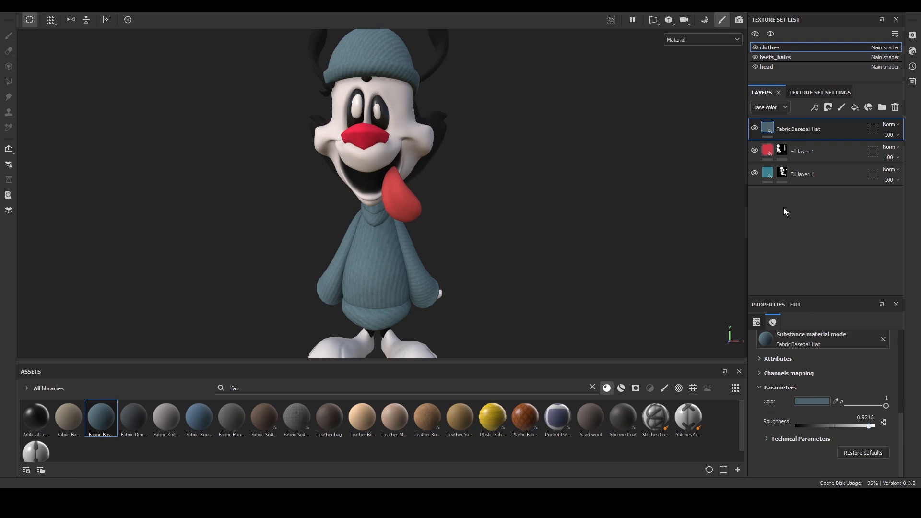
pyautogui.click(795, 175)
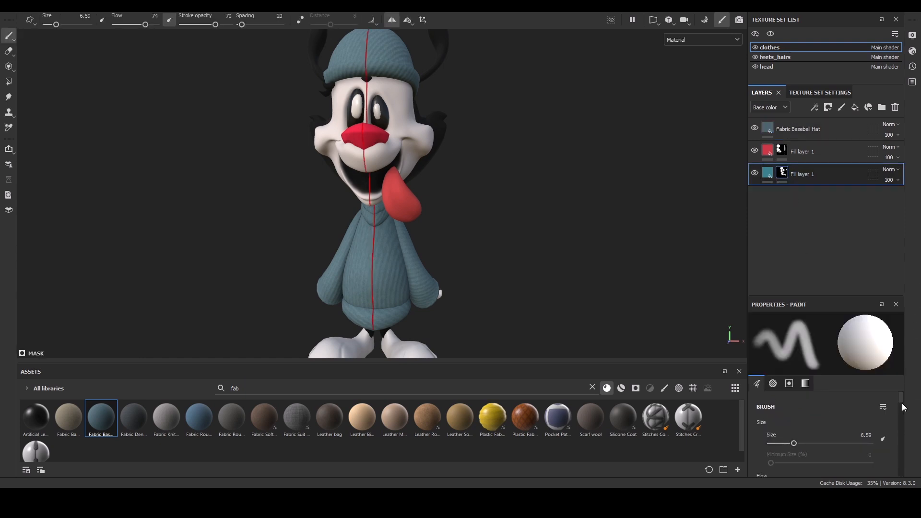
pyautogui.click(767, 175)
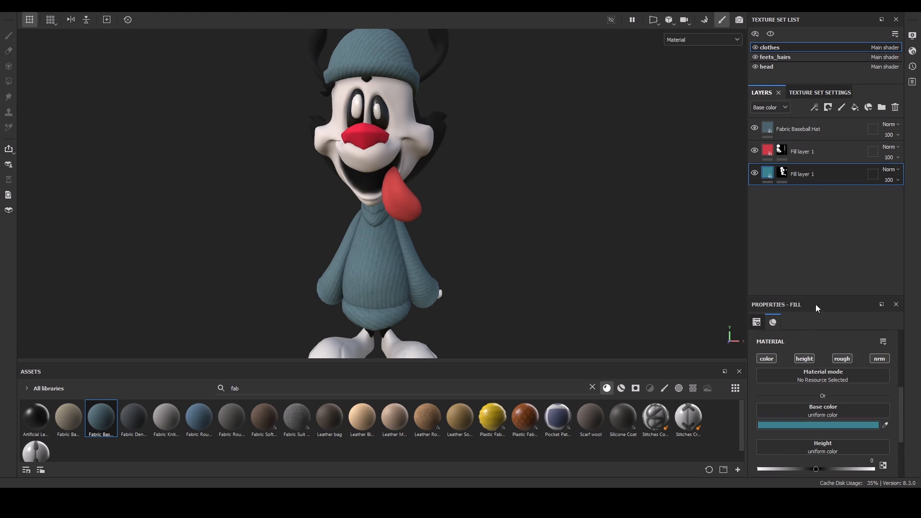
pyautogui.click(796, 130)
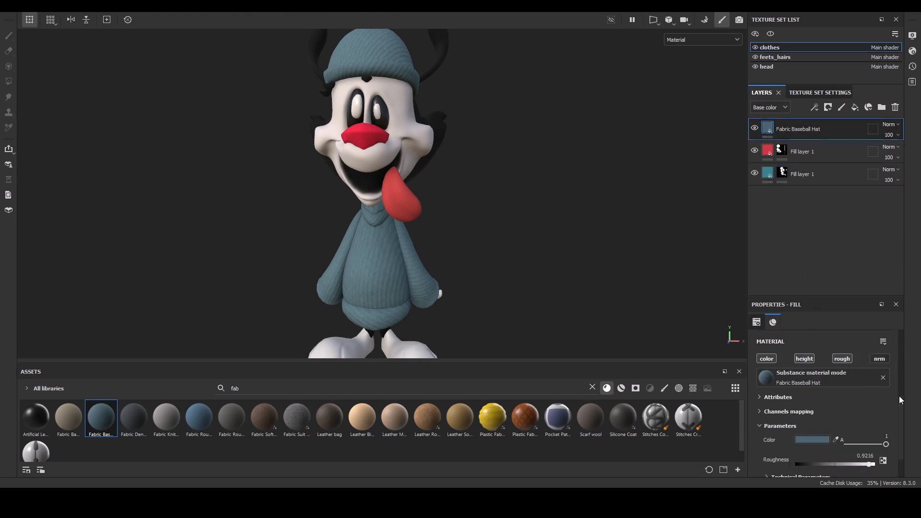
pyautogui.hotkey('ctrl', 'v')
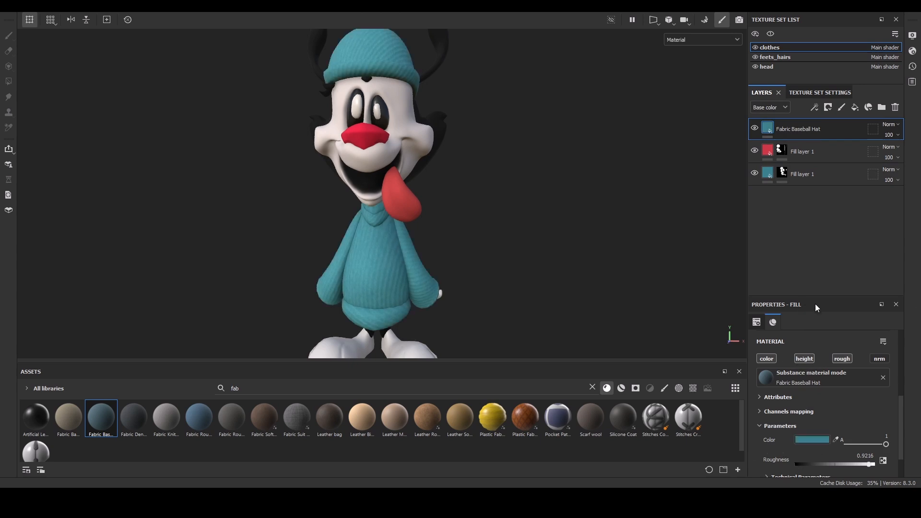
# Add a black mask to the Fabric Baseball Hat layer and polygon-fill the sweater mesh into it.
pyautogui.keyDown('alt'); pyautogui.moveTo(483, 205); pyautogui.dragTo(482, 198); pyautogui.keyUp('alt')
pyautogui.scroll(2, 482, 199)
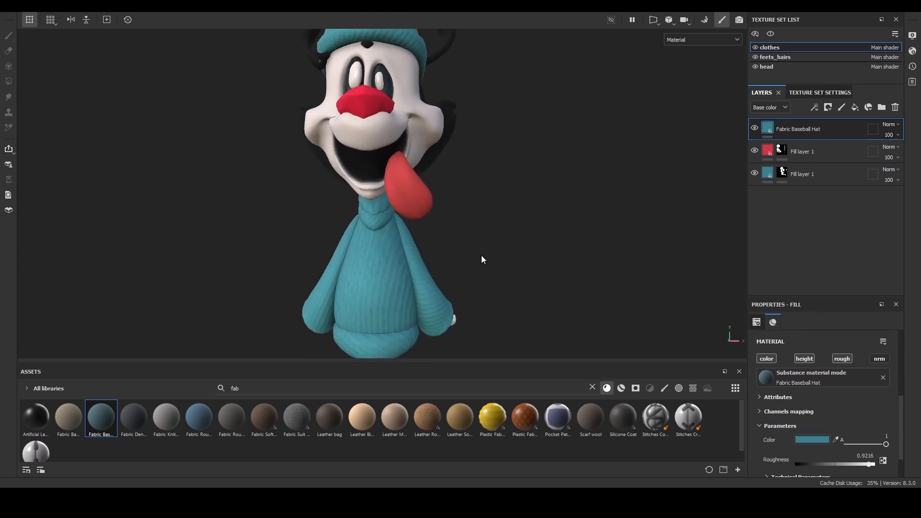
pyautogui.keyDown('alt'); pyautogui.moveTo(481, 256); pyautogui.dragTo(488, 166, button='middle'); pyautogui.keyUp('alt')
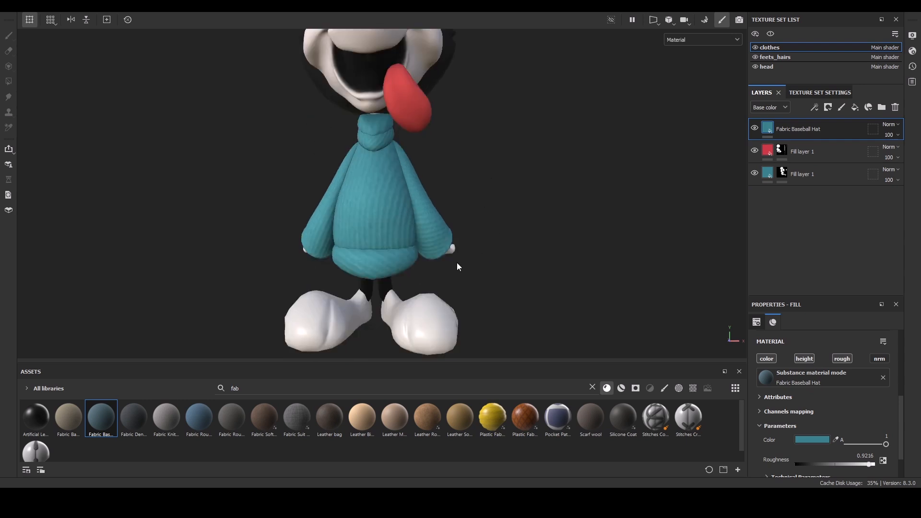
pyautogui.keyDown('alt'); pyautogui.moveTo(502, 166); pyautogui.dragTo(520, 168); pyautogui.keyUp('alt')
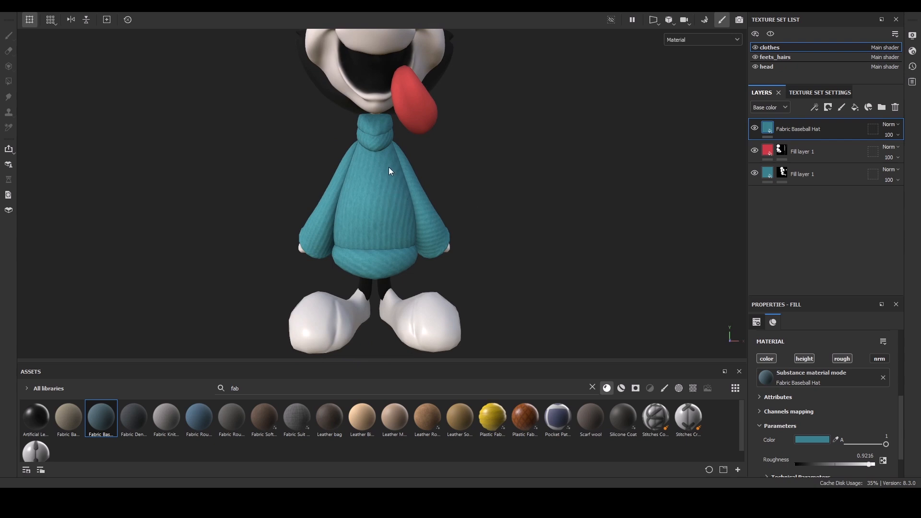
pyautogui.keyDown('alt'); pyautogui.moveTo(485, 175); pyautogui.dragTo(456, 187); pyautogui.keyUp('alt')
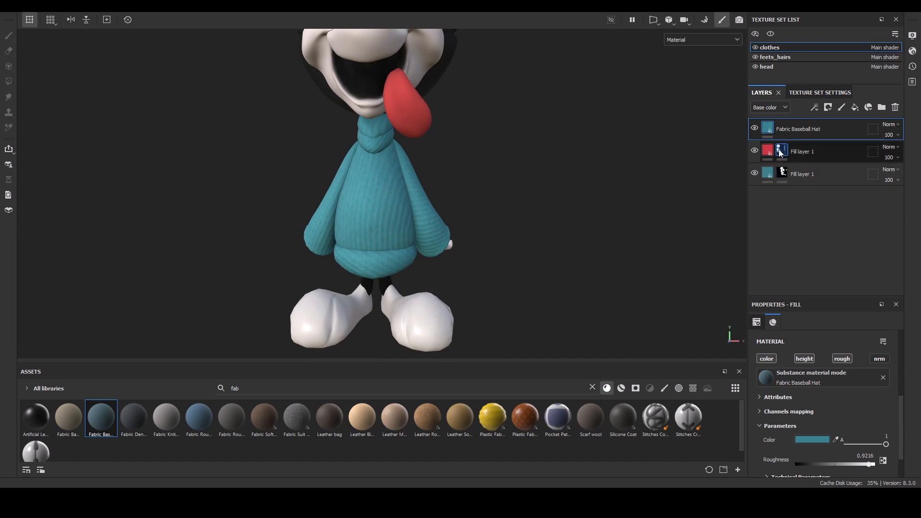
pyautogui.click(828, 107)
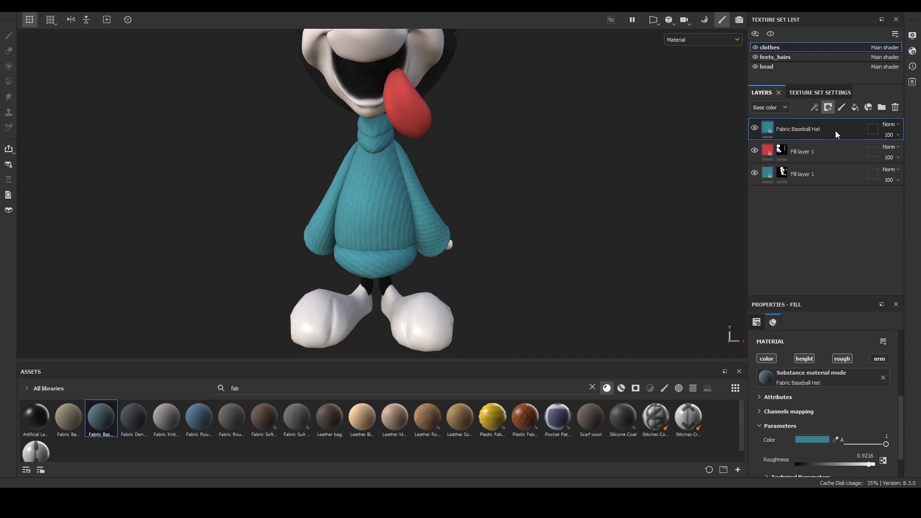
pyautogui.click(835, 131)
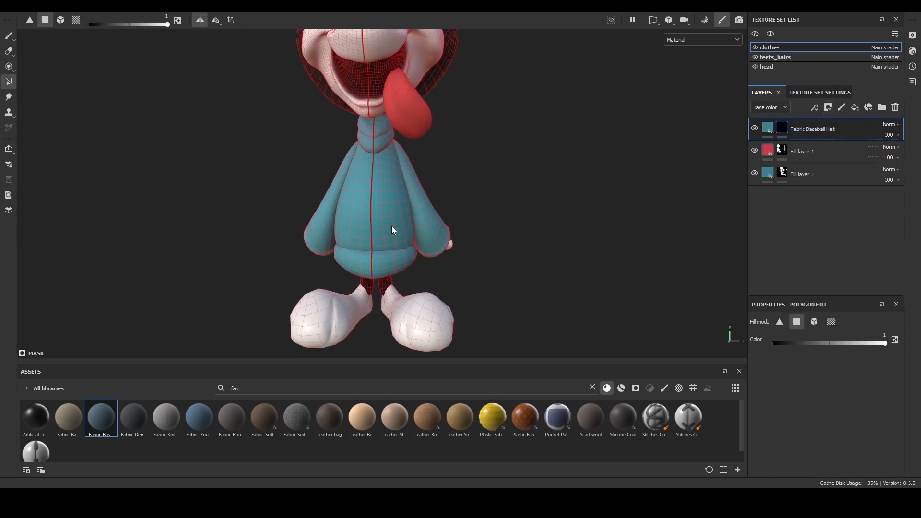
pyautogui.click(61, 20)
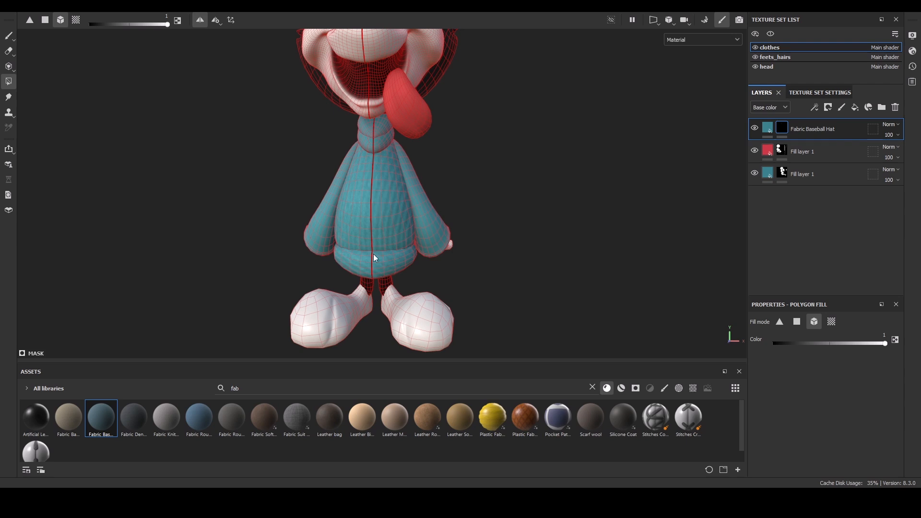
pyautogui.click(379, 272)
# Set the fabric material's UV tiling to 2.84.
pyautogui.click(768, 127)
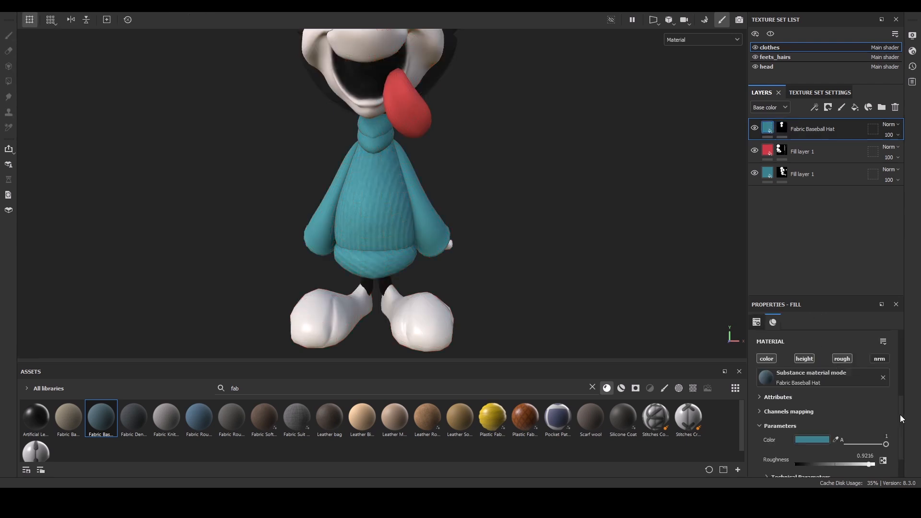
pyautogui.moveTo(900, 416); pyautogui.dragTo(915, 377)
pyautogui.click(811, 381)
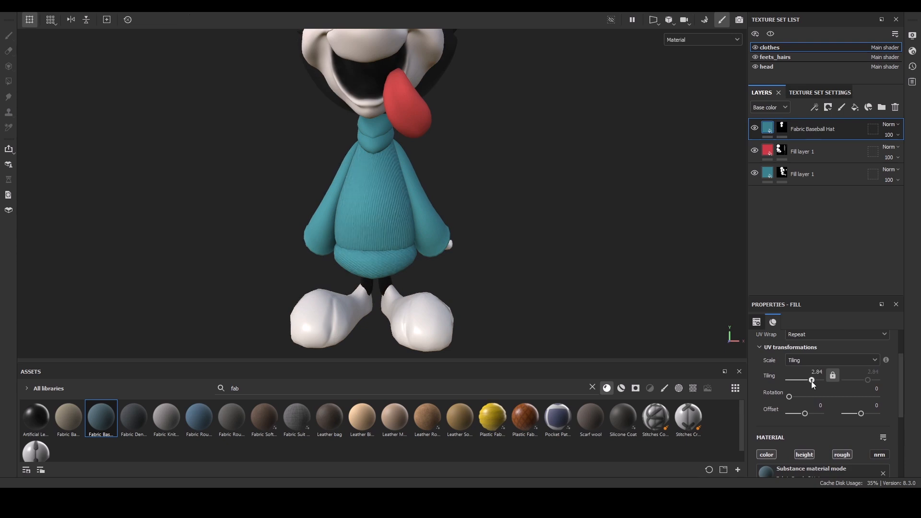
pyautogui.keyDown('alt'); pyautogui.moveTo(474, 165); pyautogui.dragTo(467, 140); pyautogui.keyUp('alt')
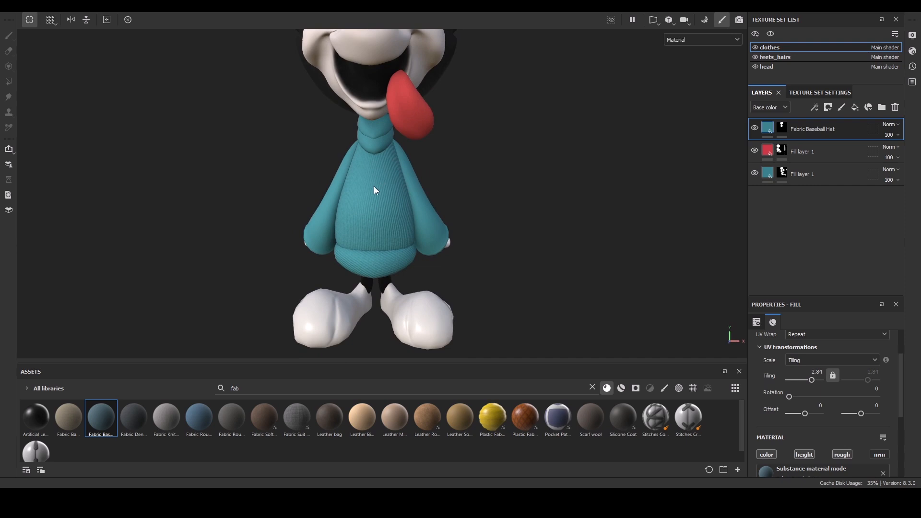
# Duplicate the fabric layer and give the copy a new black mask with the sleeve mesh polygon-filled.
pyautogui.click(781, 127)
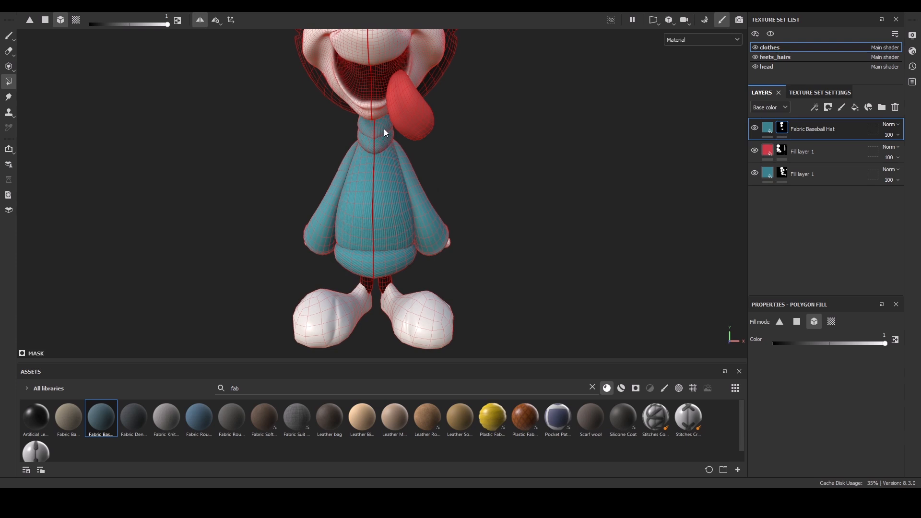
pyautogui.press('1')
pyautogui.moveTo(473, 168)
pyautogui.keyDown('alt'); pyautogui.mouseDown()
pyautogui.moveTo(560, 170)
pyautogui.moveTo(413, 161)
pyautogui.mouseUp(); pyautogui.keyUp('alt')
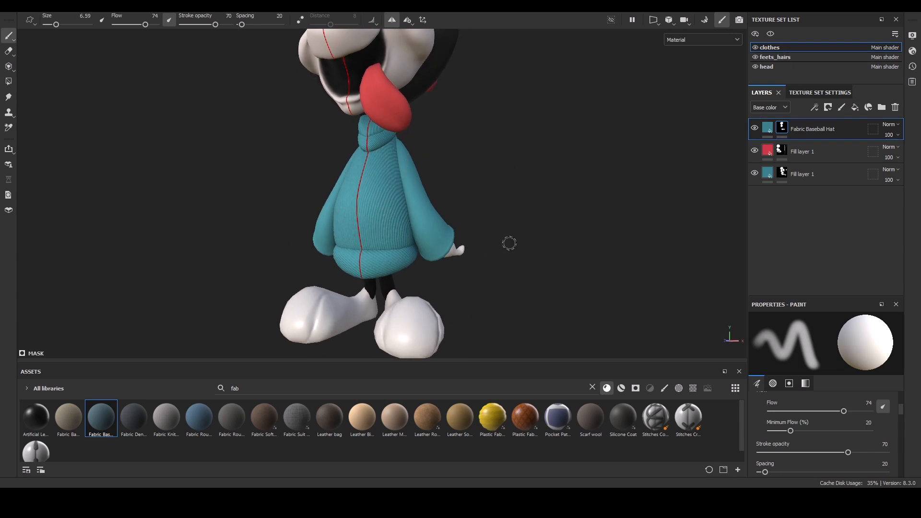
pyautogui.keyDown('alt'); pyautogui.moveTo(470, 154); pyautogui.dragTo(507, 172); pyautogui.keyUp('alt')
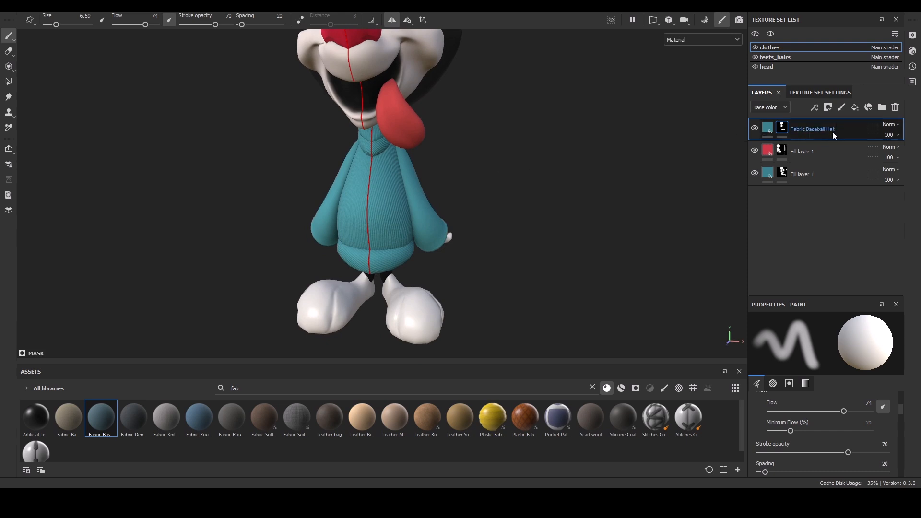
pyautogui.hotkey('ctrl', 'd')
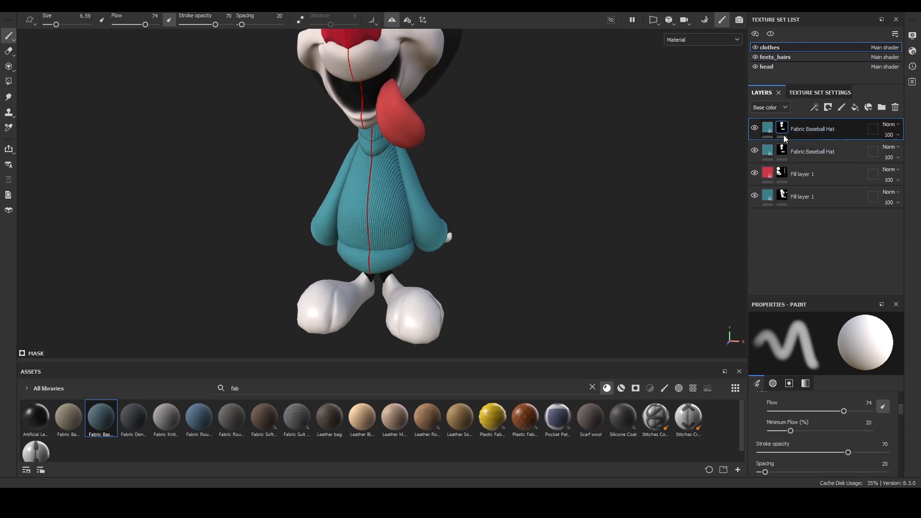
pyautogui.click(827, 111)
pyautogui.click(832, 131)
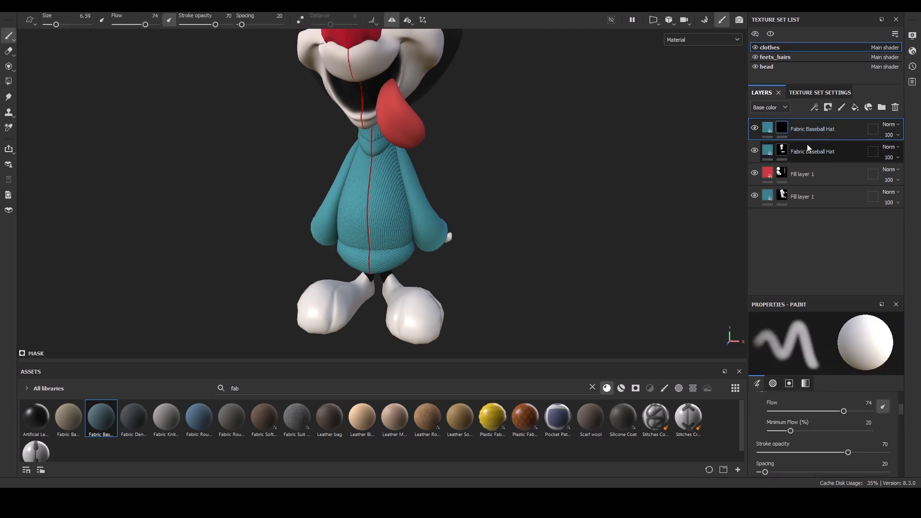
pyautogui.press('4')
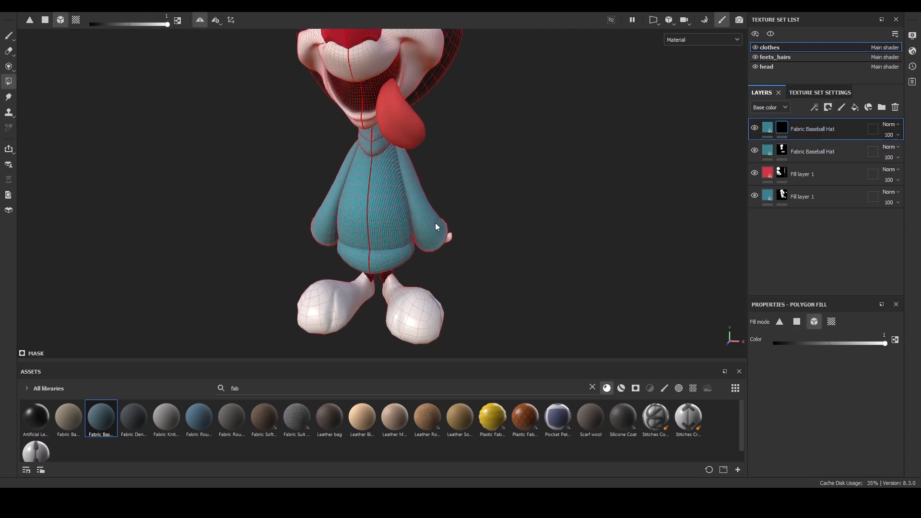
pyautogui.click(327, 229)
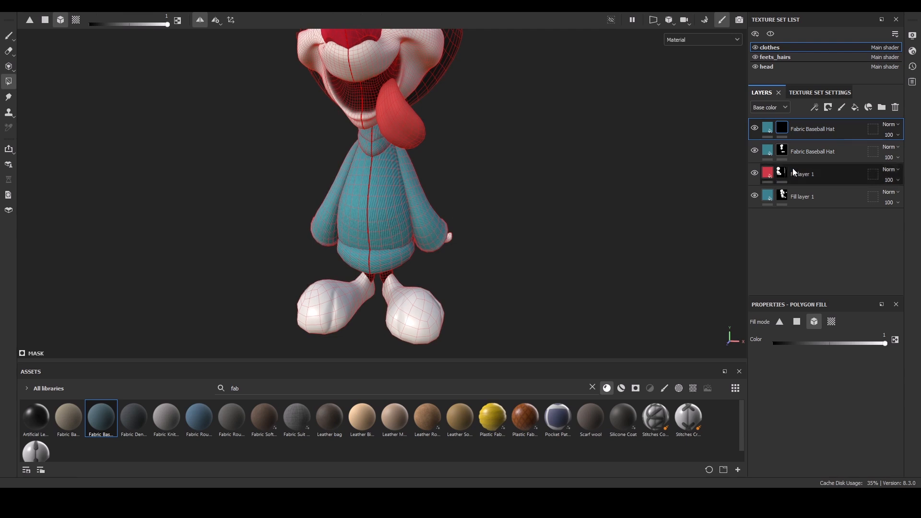
# Rotate the duplicated fabric material's UVs to 23.74.
pyautogui.click(767, 128)
pyautogui.moveTo(787, 396); pyautogui.dragTo(795, 396)
pyautogui.scroll(3, 434, 355)
pyautogui.keyDown('alt'); pyautogui.moveTo(494, 232); pyautogui.dragTo(460, 125); pyautogui.keyUp('alt')
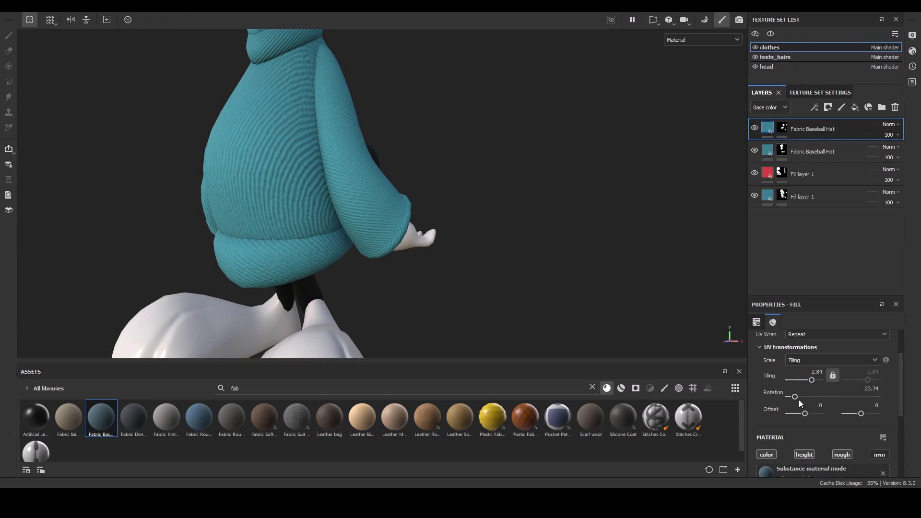
# Set the sleeve fabric layer's UV rotation to 67.25.
pyautogui.moveTo(799, 401); pyautogui.dragTo(806, 402)
pyautogui.keyDown('alt'); pyautogui.moveTo(540, 284); pyautogui.dragTo(436, 221); pyautogui.keyUp('alt')
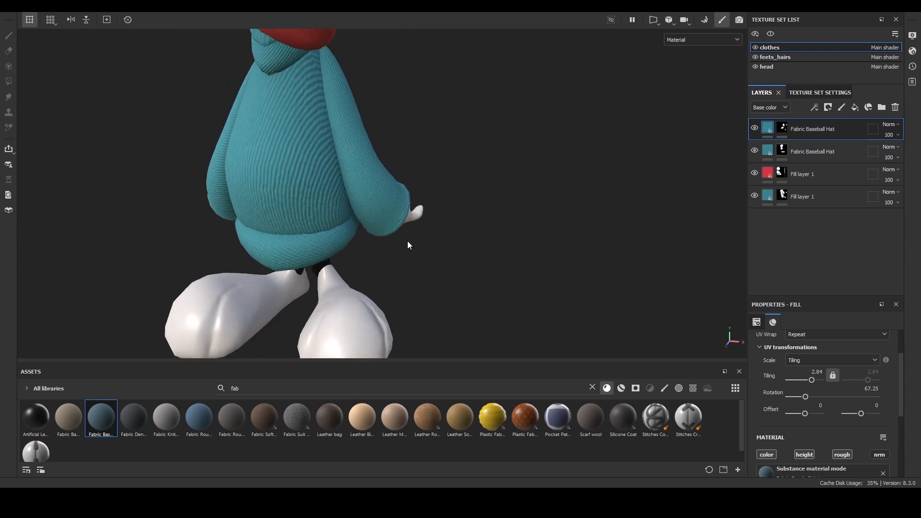
pyautogui.keyDown('alt'); pyautogui.moveTo(436, 220); pyautogui.dragTo(439, 61, button='right'); pyautogui.keyUp('alt')
pyautogui.keyDown('alt'); pyautogui.moveTo(449, 60); pyautogui.dragTo(516, 230); pyautogui.keyUp('alt')
pyautogui.keyDown('alt'); pyautogui.moveTo(516, 231); pyautogui.dragTo(446, 360, button='right'); pyautogui.keyUp('alt')
pyautogui.keyDown('alt'); pyautogui.moveTo(449, 311); pyautogui.dragTo(451, 176, button='right'); pyautogui.keyUp('alt')
pyautogui.keyDown('alt'); pyautogui.moveTo(455, 144); pyautogui.dragTo(464, 250, button='right'); pyautogui.keyUp('alt')
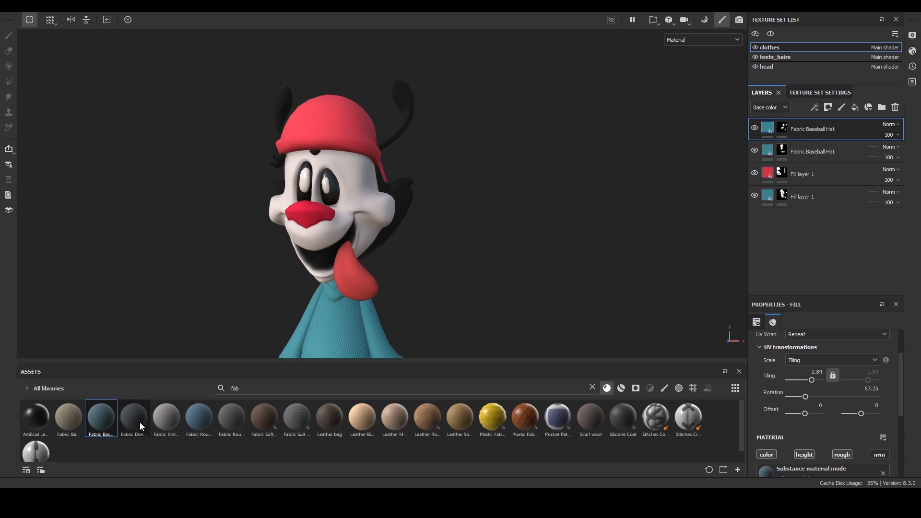
# Add the Fabric Denim Base material to the clothes as a new fill layer on top.
pyautogui.moveTo(139, 422); pyautogui.dragTo(355, 128)
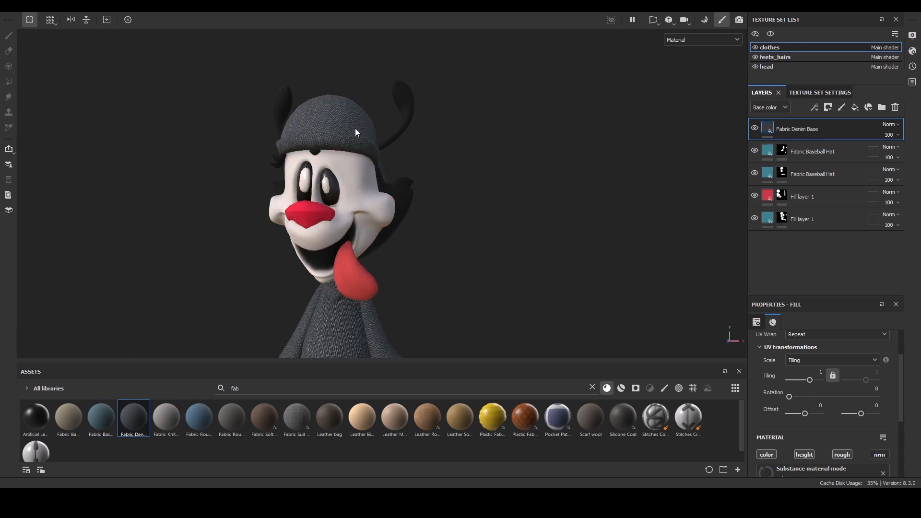
pyautogui.click(763, 200)
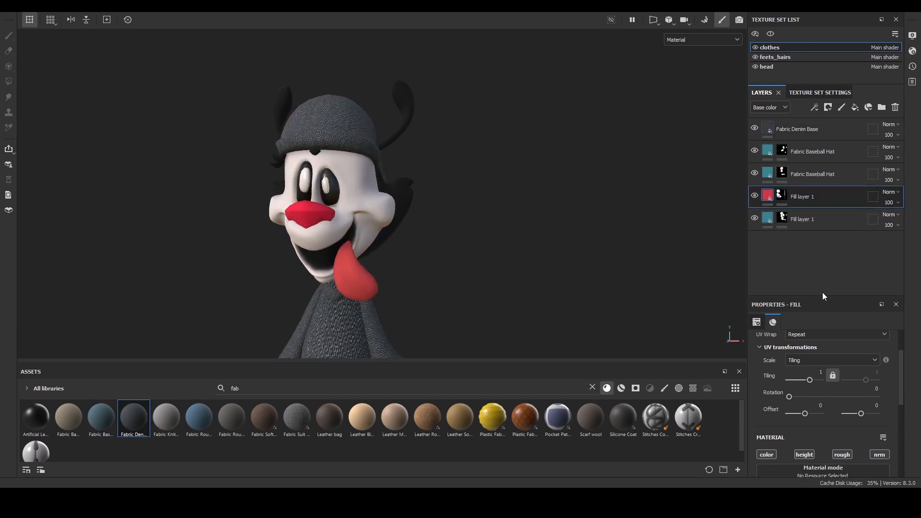
pyautogui.moveTo(905, 404); pyautogui.dragTo(902, 456)
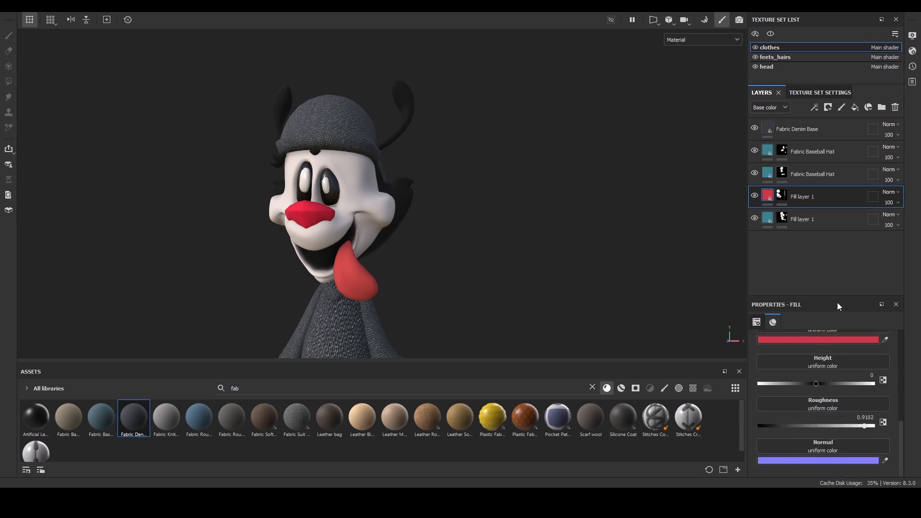
pyautogui.click(761, 128)
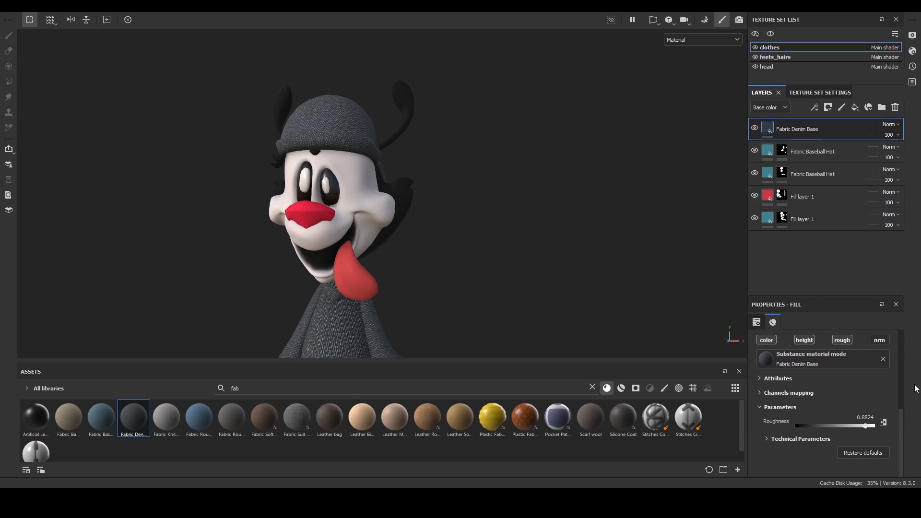
pyautogui.moveTo(902, 417); pyautogui.dragTo(920, 429)
pyautogui.moveTo(920, 428); pyautogui.dragTo(916, 325)
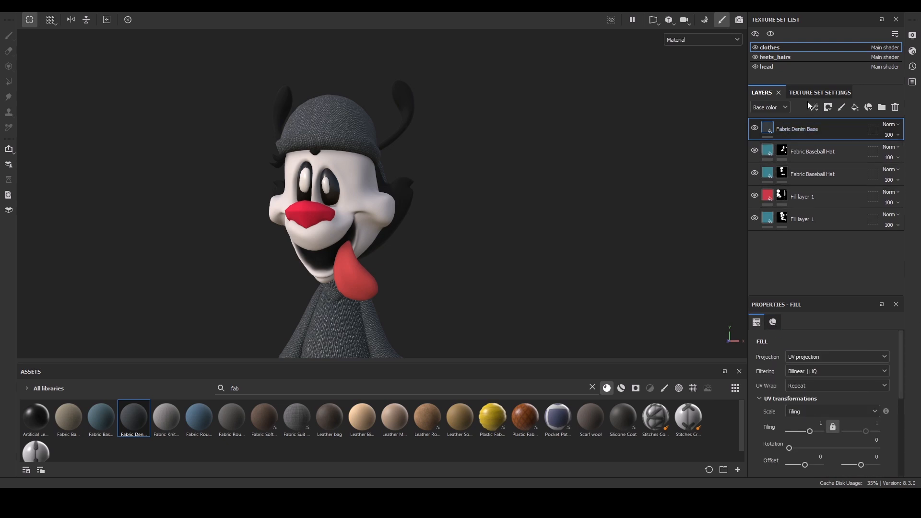
# Add a black mask to the Fabric Denim Base layer and polygon-fill the hat mesh into it.
pyautogui.click(840, 135)
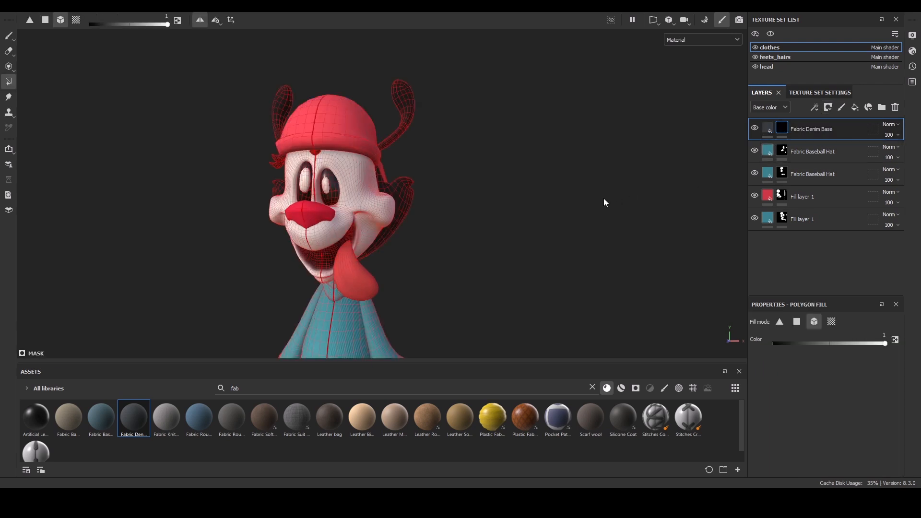
pyautogui.click(350, 123)
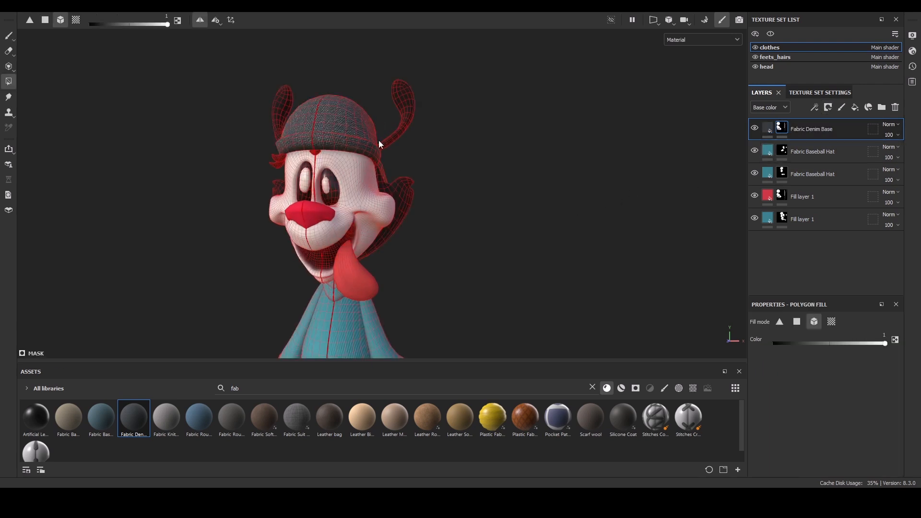
pyautogui.press('1')
pyautogui.keyDown('alt'); pyautogui.moveTo(461, 142); pyautogui.dragTo(466, 218, button='right'); pyautogui.keyUp('alt')
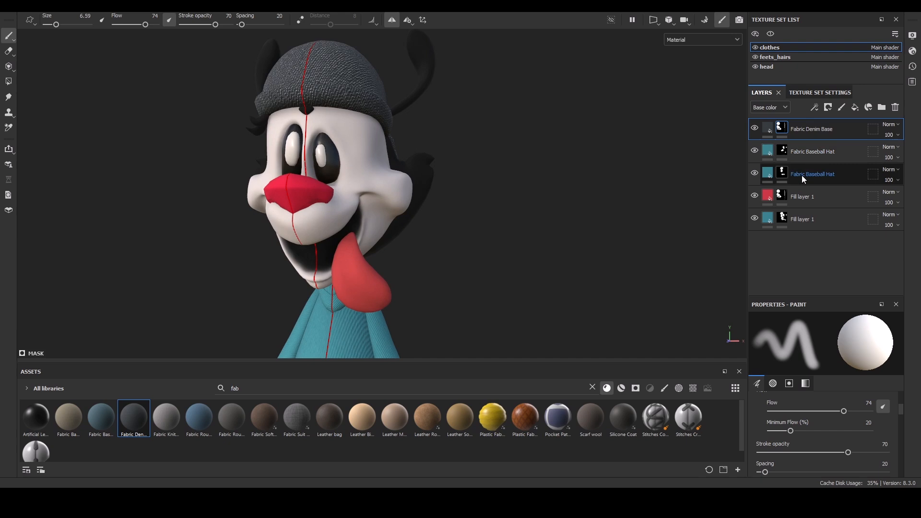
# Rename the red Fill layer 1 to hat and move it to the top of the layer stack.
pyautogui.doubleClick(801, 197)
pyautogui.write('hat')
pyautogui.press('Return')
pyautogui.moveTo(801, 197)
pyautogui.mouseDown()
pyautogui.moveTo(807, 120)
pyautogui.moveTo(807, 137)
pyautogui.mouseUp()
# Rename the Fabric Denim Base layer to hat.
pyautogui.click(807, 148)
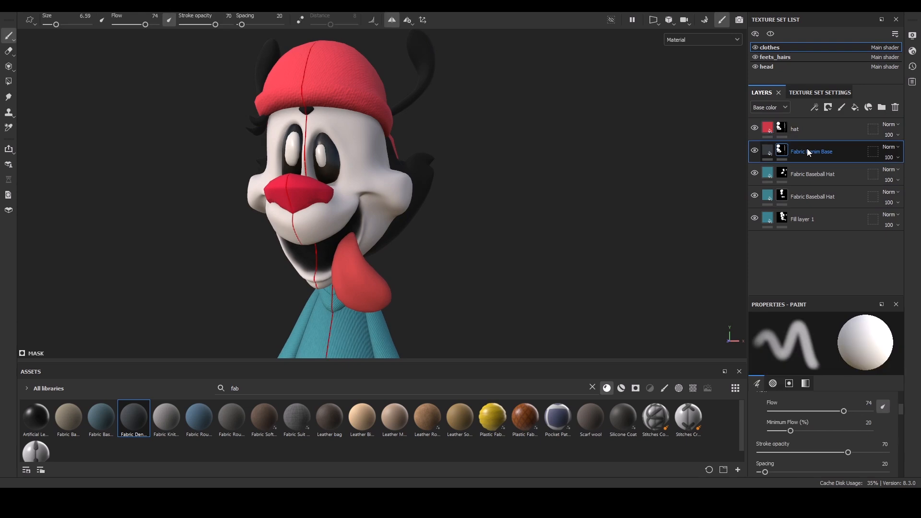
pyautogui.doubleClick(807, 148)
pyautogui.write('hat')
pyautogui.press('Return')
# Disable the color channel of the denim hat layer's material.
pyautogui.click(769, 151)
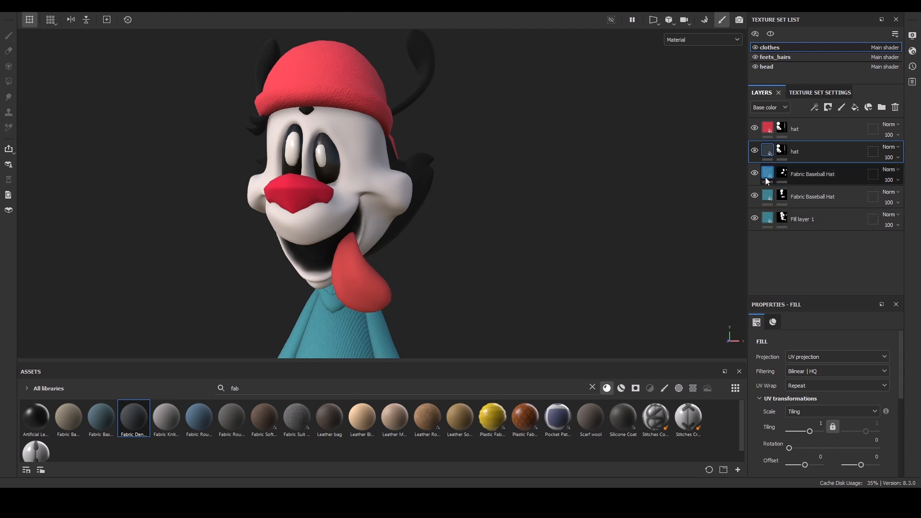
pyautogui.moveTo(900, 360); pyautogui.dragTo(912, 410)
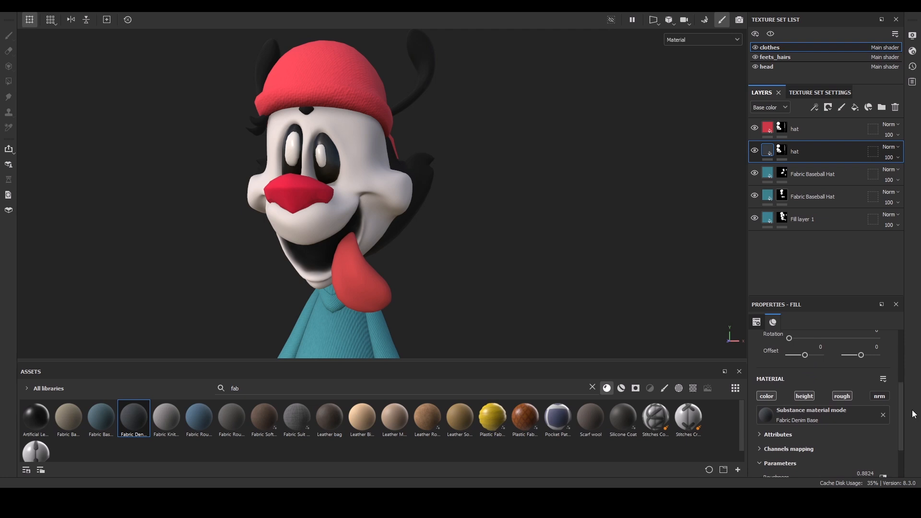
pyautogui.click(763, 396)
pyautogui.scroll(3, 497, 115)
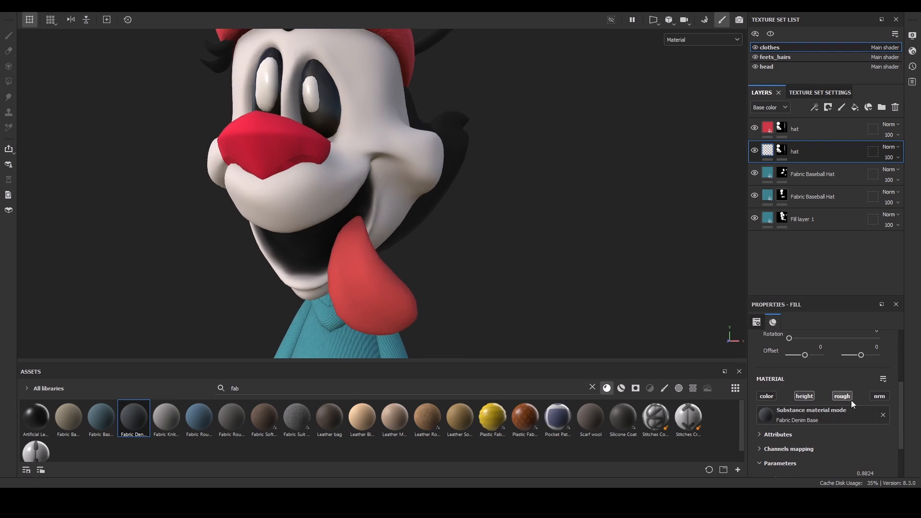
pyautogui.keyDown('alt'); pyautogui.moveTo(532, 229); pyautogui.dragTo(485, 283); pyautogui.keyUp('alt')
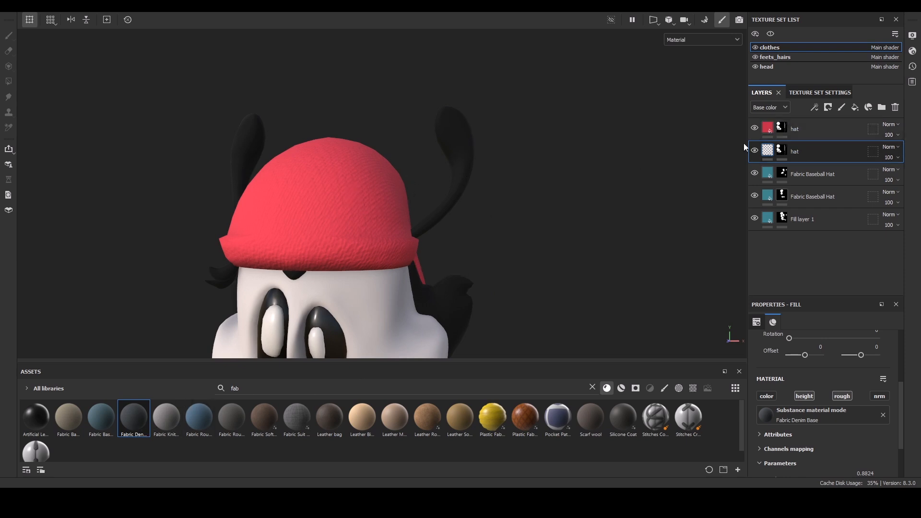
# Set the denim hat layer's UV tiling to 3.47.
pyautogui.click(784, 150)
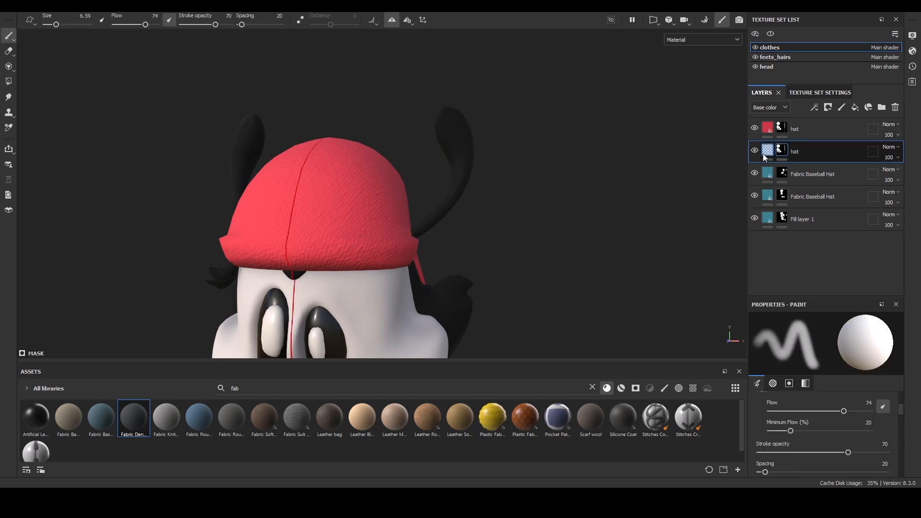
pyautogui.click(764, 153)
pyautogui.moveTo(899, 404); pyautogui.dragTo(905, 379)
pyautogui.moveTo(808, 379); pyautogui.dragTo(811, 378)
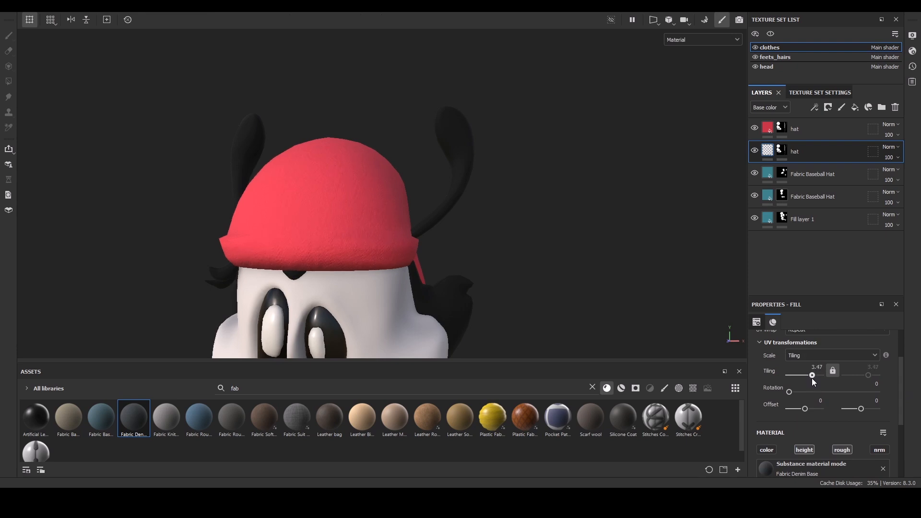
pyautogui.keyDown('alt'); pyautogui.moveTo(479, 229); pyautogui.dragTo(405, 349); pyautogui.keyUp('alt')
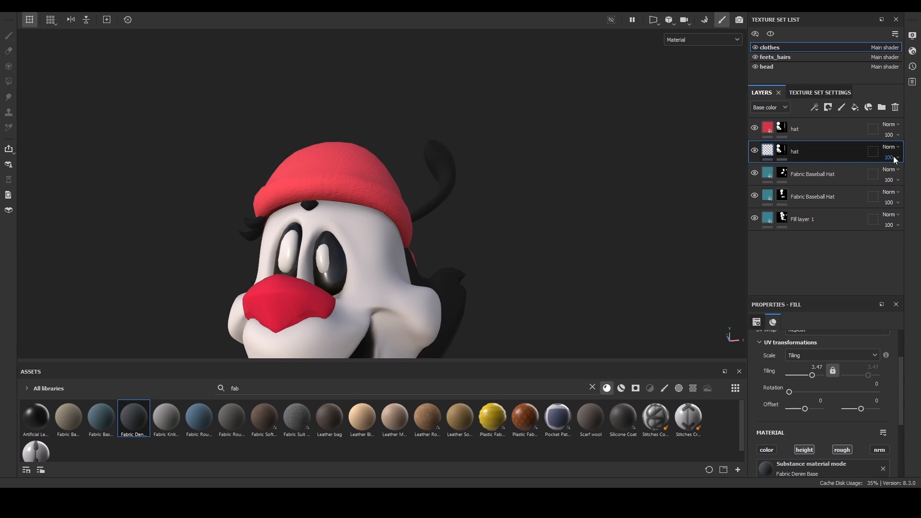
# Inspect the hat and sweater textures from several angles.
pyautogui.moveTo(917, 181)
pyautogui.mouseDown()
pyautogui.moveTo(866, 194)
pyautogui.moveTo(920, 193)
pyautogui.mouseUp()
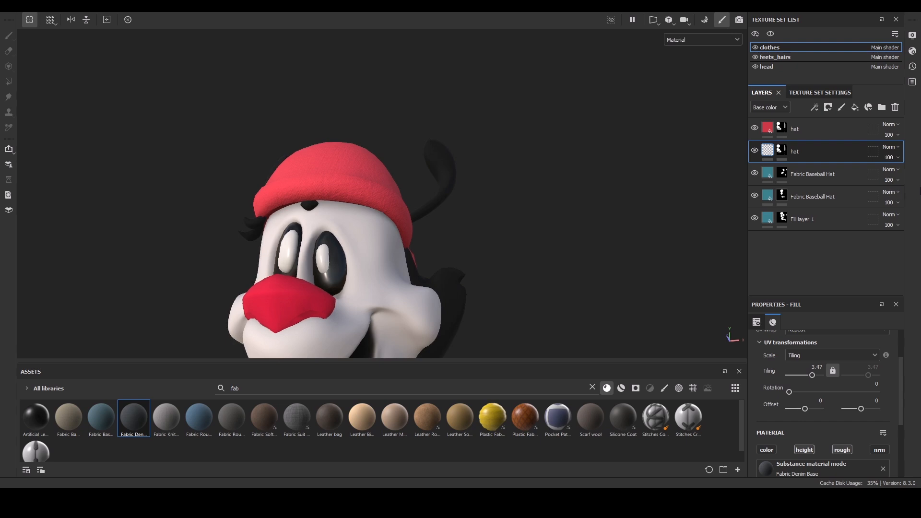
pyautogui.moveTo(476, 246)
pyautogui.keyDown('alt'); pyautogui.mouseDown()
pyautogui.moveTo(496, 263)
pyautogui.moveTo(515, 220)
pyautogui.mouseUp(); pyautogui.keyUp('alt')
pyautogui.keyDown('alt'); pyautogui.moveTo(462, 268); pyautogui.dragTo(441, 226); pyautogui.keyUp('alt')
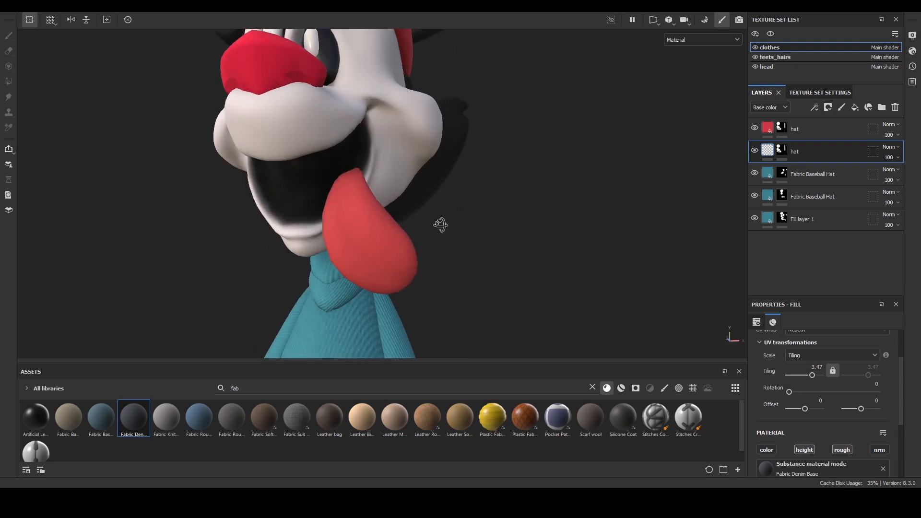
pyautogui.keyDown('alt'); pyautogui.moveTo(441, 225); pyautogui.dragTo(447, 121, button='right'); pyautogui.keyUp('alt')
pyautogui.keyDown('alt'); pyautogui.moveTo(453, 274); pyautogui.dragTo(490, 155, button='middle'); pyautogui.keyUp('alt')
pyautogui.keyDown('alt'); pyautogui.moveTo(487, 193); pyautogui.dragTo(475, 216); pyautogui.keyUp('alt')
pyautogui.keyDown('alt'); pyautogui.moveTo(475, 216); pyautogui.dragTo(460, 229, button='right'); pyautogui.keyUp('alt')
pyautogui.keyDown('alt'); pyautogui.moveTo(476, 154); pyautogui.dragTo(437, 243, button='middle'); pyautogui.keyUp('alt')
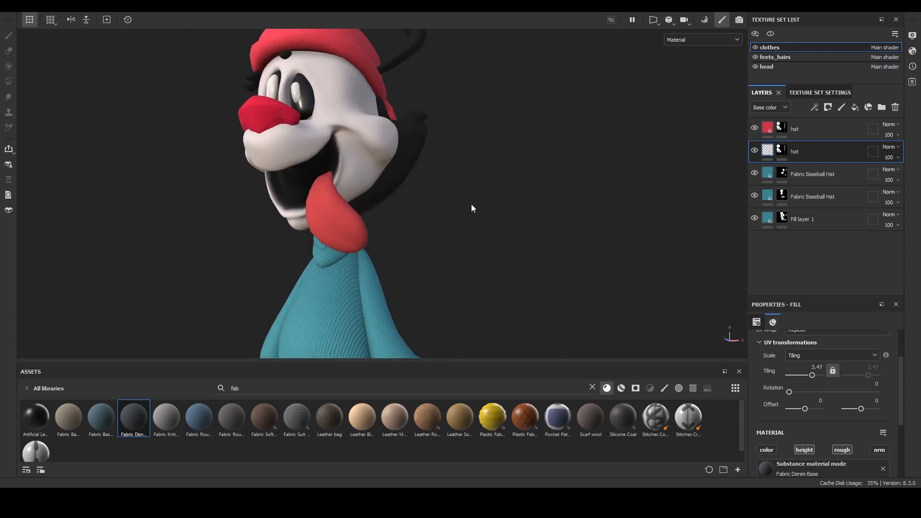
pyautogui.keyDown('alt'); pyautogui.moveTo(431, 199); pyautogui.dragTo(447, 194); pyautogui.keyUp('alt')
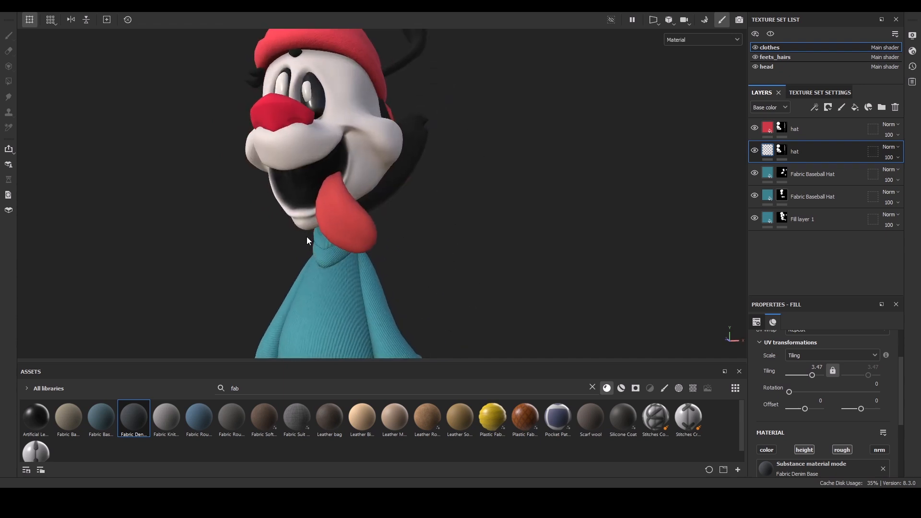
# Switch to the head texture set and set the Tongue layer's roughness to 0.2898.
pyautogui.click(772, 69)
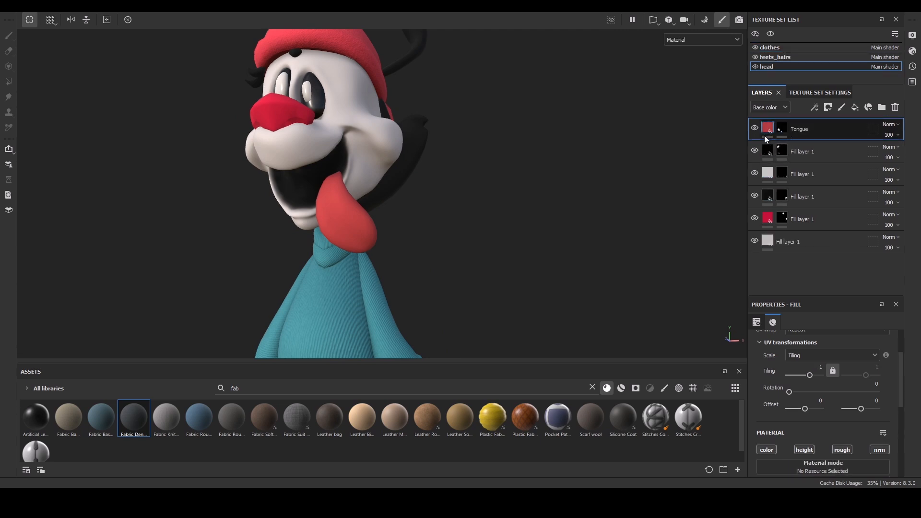
pyautogui.moveTo(901, 356); pyautogui.dragTo(907, 446)
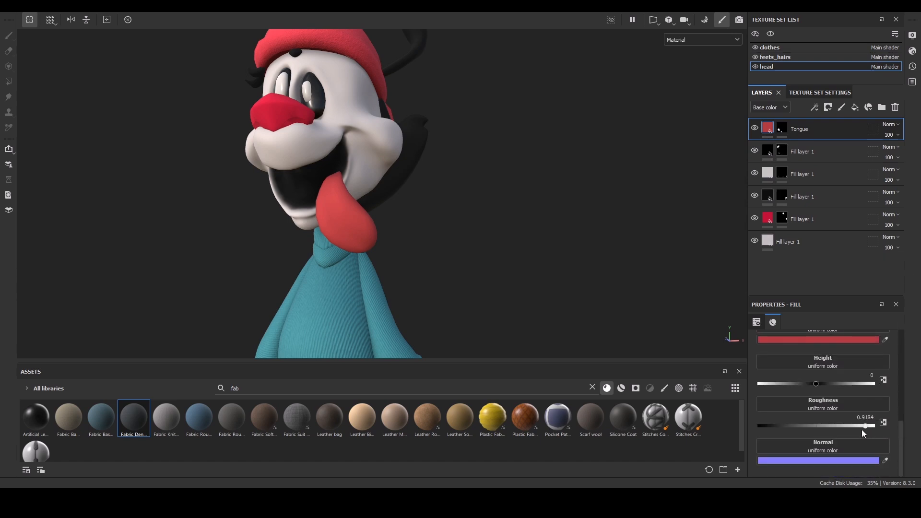
pyautogui.moveTo(865, 426)
pyautogui.mouseDown()
pyautogui.moveTo(838, 431)
pyautogui.moveTo(791, 417)
pyautogui.mouseUp()
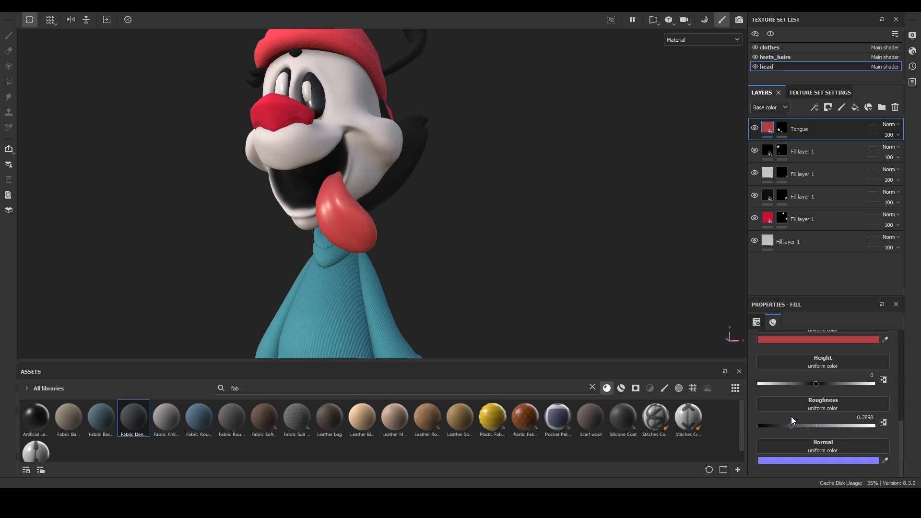
pyautogui.keyDown('alt'); pyautogui.moveTo(419, 171); pyautogui.dragTo(471, 193); pyautogui.keyUp('alt')
# Rename the red Fill layer 1 in the head set to nose.
pyautogui.doubleClick(806, 219)
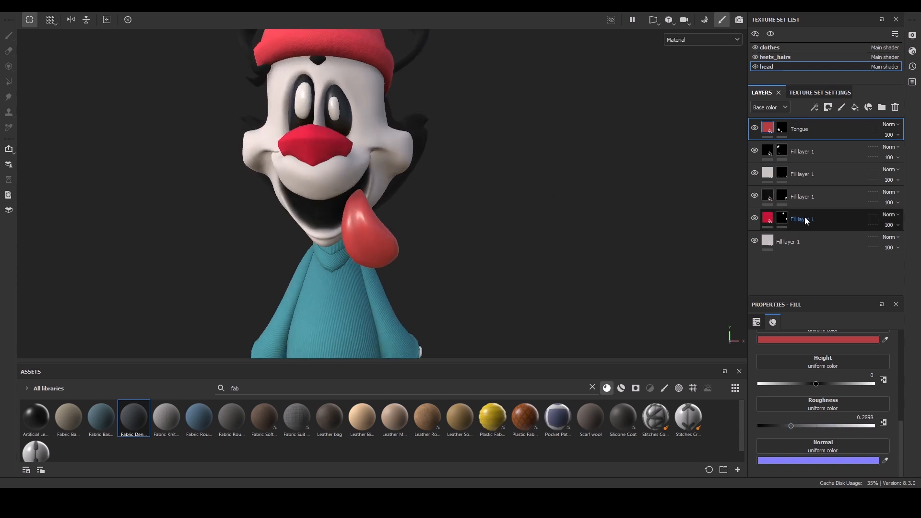
pyautogui.write('n')
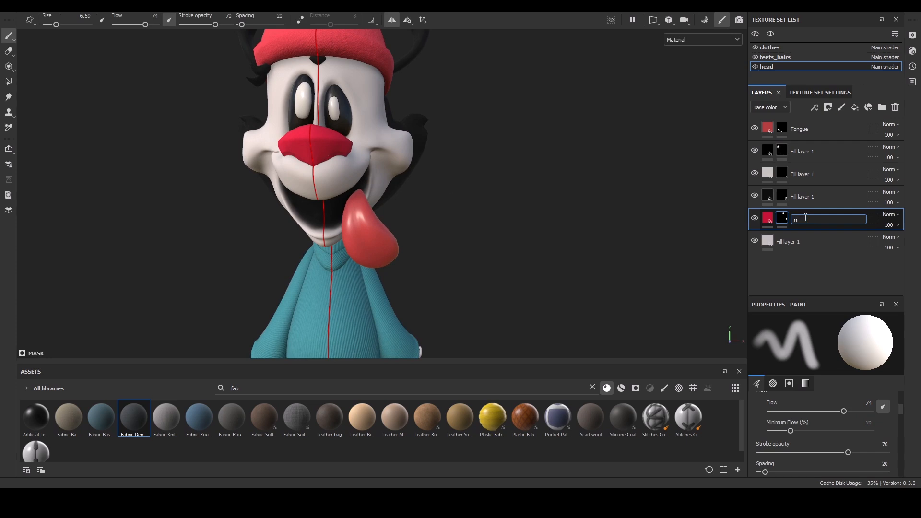
pyautogui.write('i')
pyautogui.press('BackSpace')
pyautogui.write('ose')
pyautogui.press('Return')
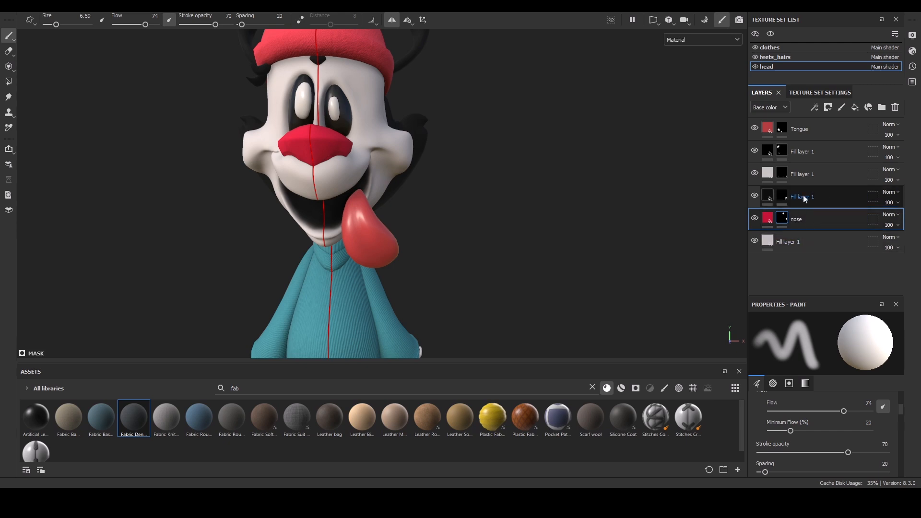
# Lower the nose layer's roughness.
pyautogui.click(768, 220)
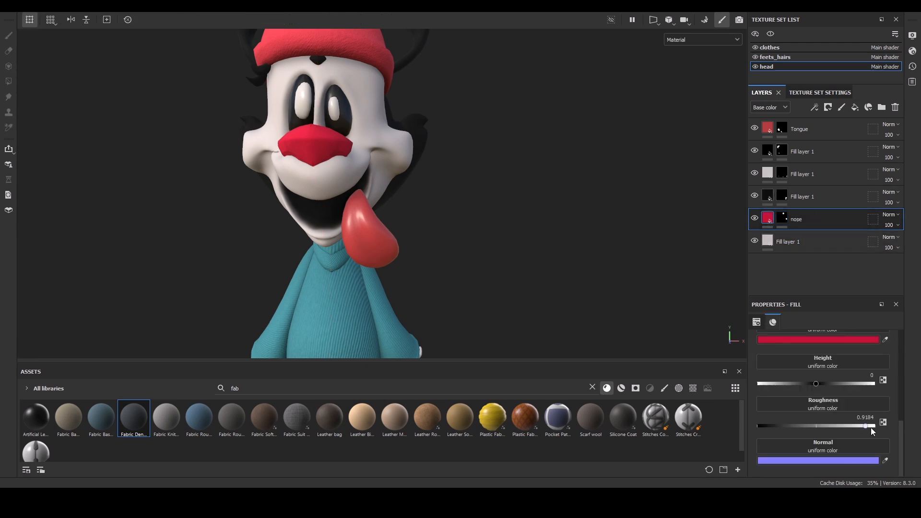
pyautogui.moveTo(867, 427); pyautogui.dragTo(800, 427)
pyautogui.click(809, 127)
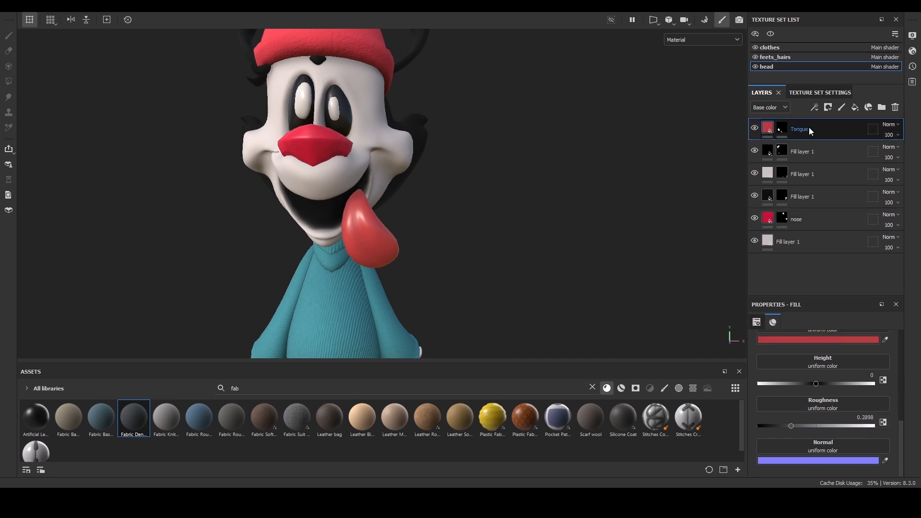
# Search the assets for hu and add Human Bumpy Skin as a new layer above Tongue.
pyautogui.moveTo(244, 388); pyautogui.dragTo(204, 384)
pyautogui.press('BackSpace')
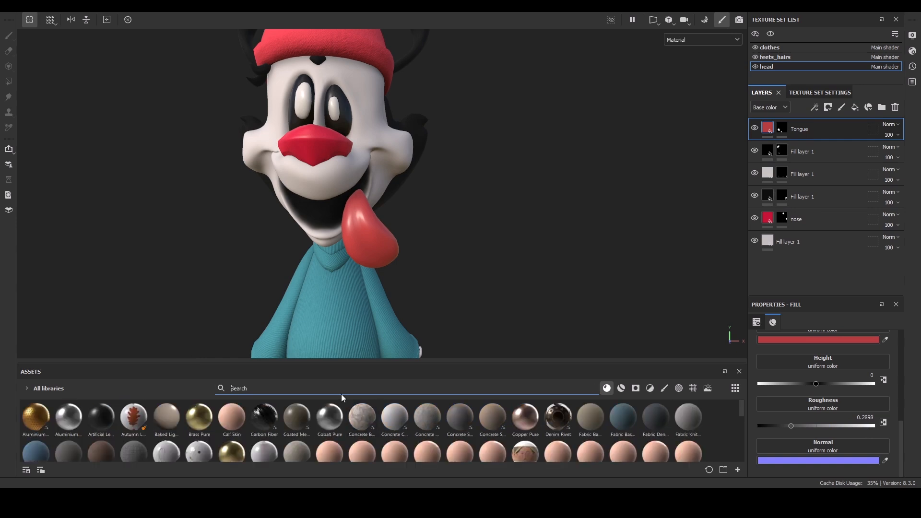
pyautogui.write('hu')
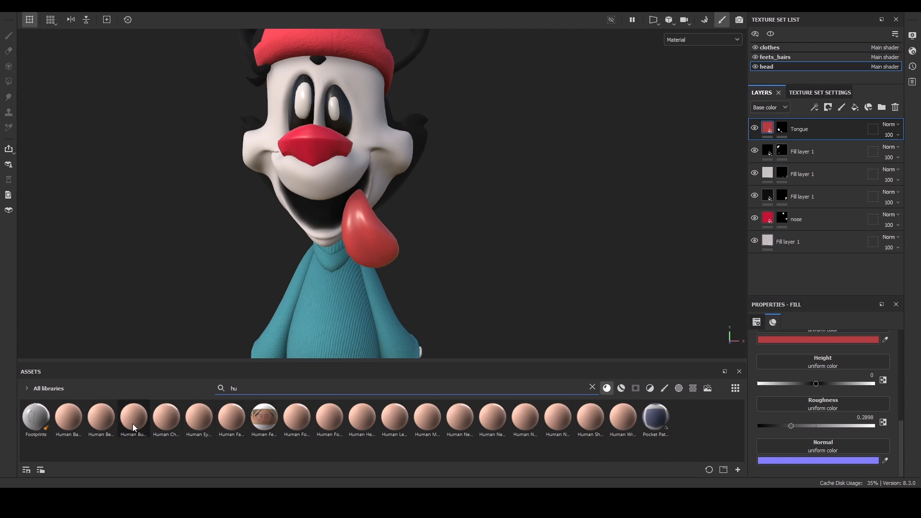
pyautogui.moveTo(132, 424); pyautogui.dragTo(387, 257)
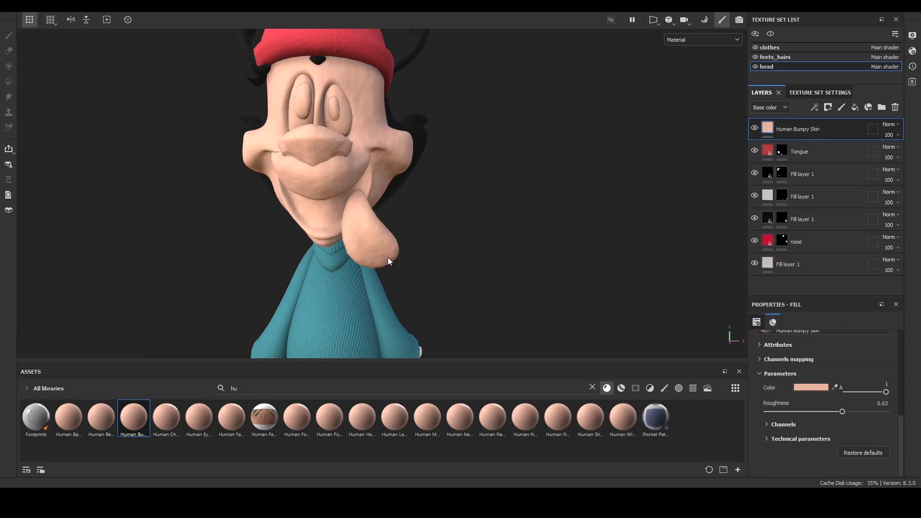
# Add a black mask to the Human Bumpy Skin layer and polygon-fill the tongue mesh into it.
pyautogui.click(830, 102)
pyautogui.click(847, 128)
pyautogui.press('4')
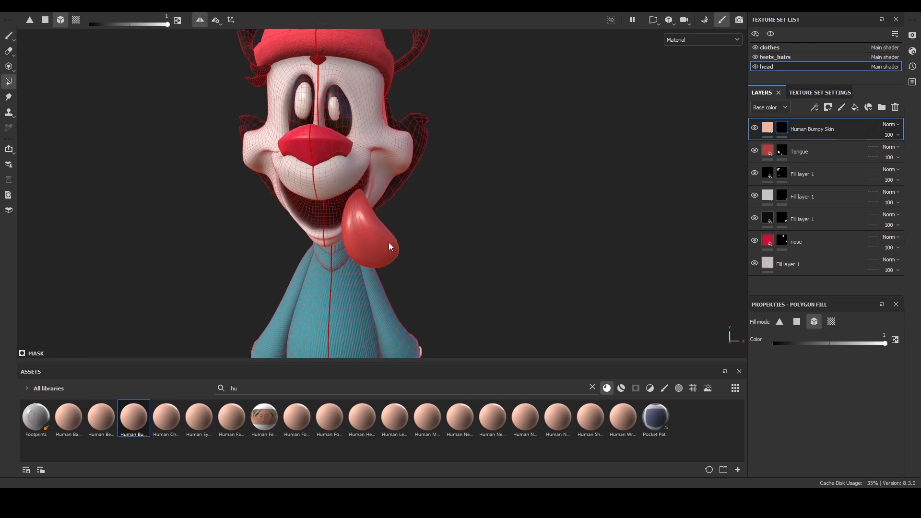
pyautogui.click(389, 244)
pyautogui.scroll(3, 470, 240)
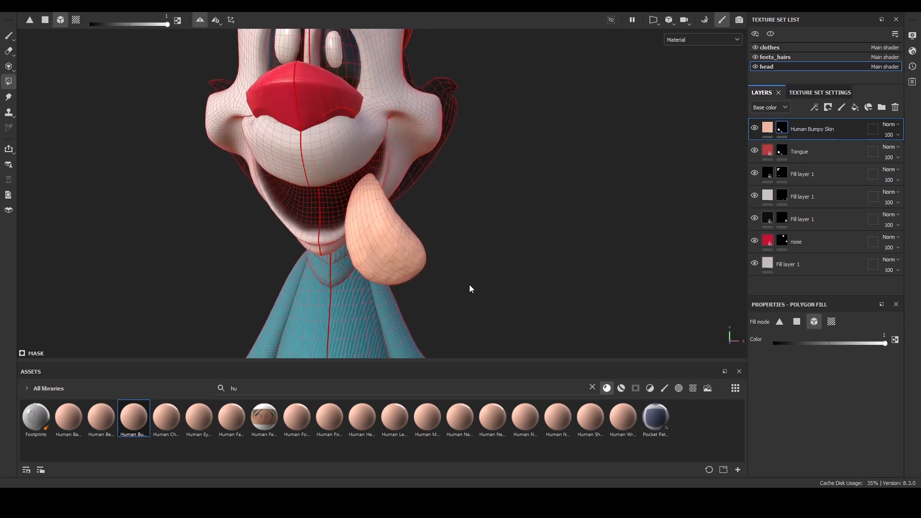
# Turn off the color channel of the Human Bumpy Skin layer so the tongue keeps its red color.
pyautogui.press('1')
pyautogui.click(767, 130)
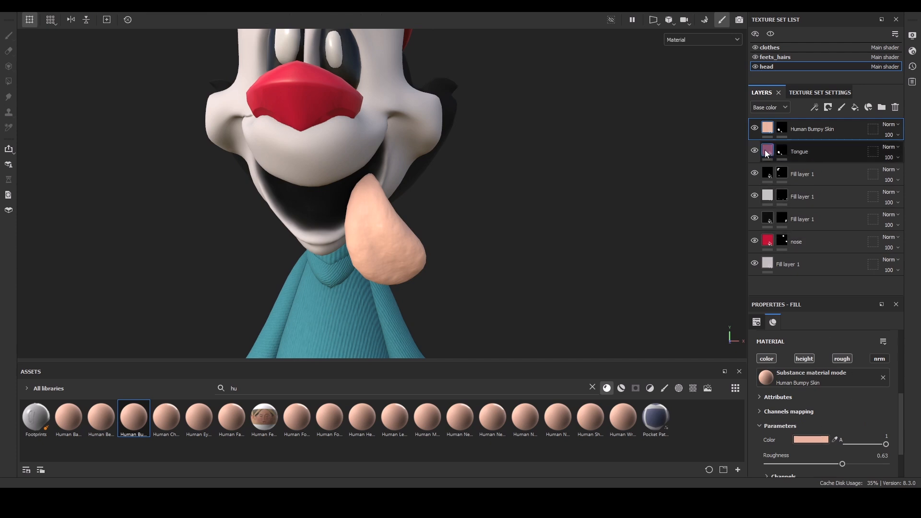
pyautogui.click(768, 151)
pyautogui.click(763, 129)
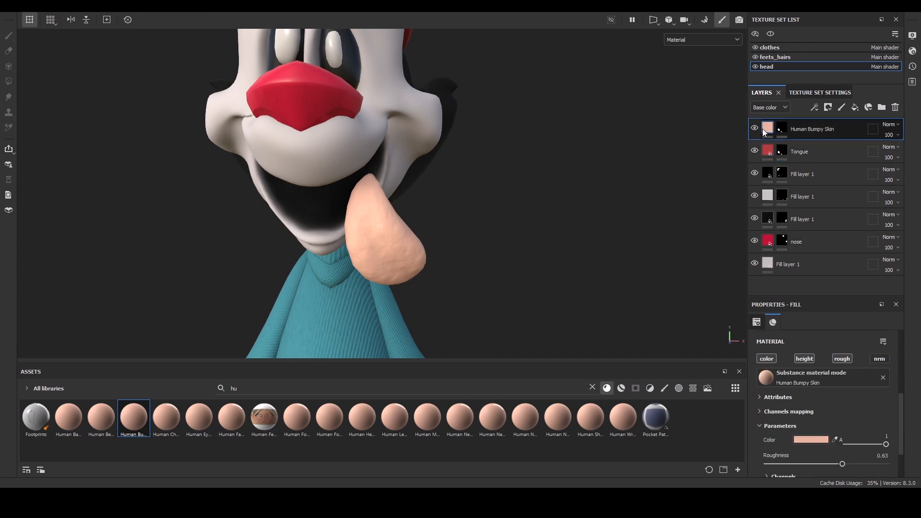
pyautogui.click(763, 360)
# Set the Human Bumpy Skin layer's UV tiling to 0.8.
pyautogui.keyDown('alt'); pyautogui.moveTo(456, 187); pyautogui.dragTo(383, 207); pyautogui.keyUp('alt')
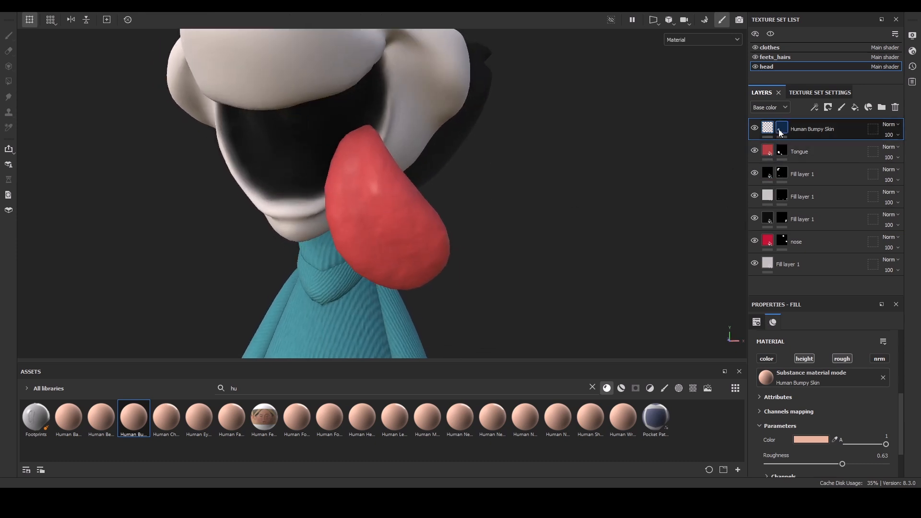
pyautogui.scroll(4, 900, 436)
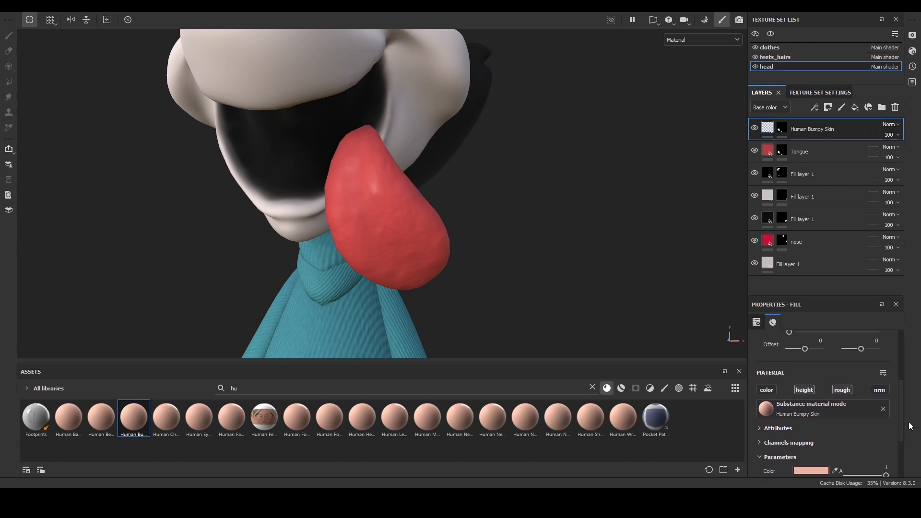
pyautogui.moveTo(810, 383); pyautogui.dragTo(810, 384)
pyautogui.moveTo(810, 383); pyautogui.dragTo(809, 383)
# Orbit around the head to inspect the textured tongue and mouth.
pyautogui.keyDown('alt'); pyautogui.moveTo(488, 290); pyautogui.dragTo(462, 54, button='right'); pyautogui.keyUp('alt')
pyautogui.keyDown('alt'); pyautogui.moveTo(462, 55); pyautogui.dragTo(417, 170); pyautogui.keyUp('alt')
pyautogui.keyDown('alt'); pyautogui.moveTo(417, 170); pyautogui.dragTo(417, 301, button='right'); pyautogui.keyUp('alt')
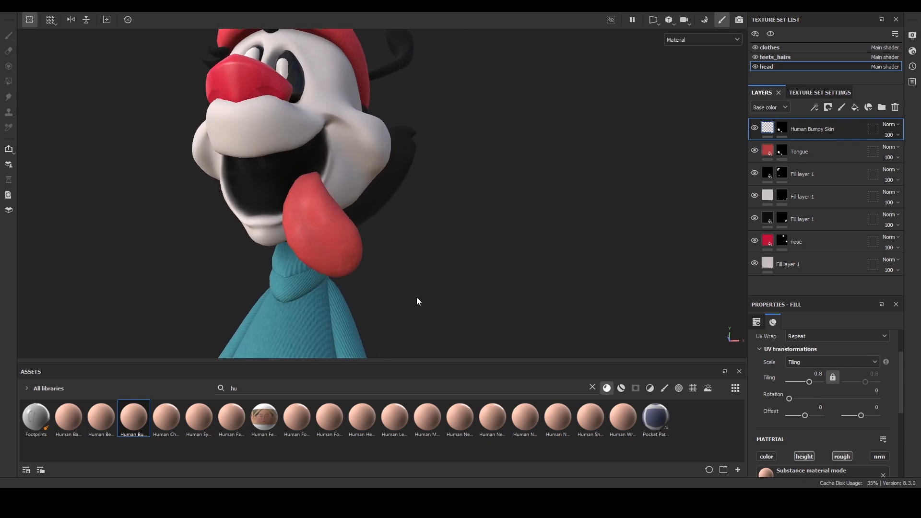
pyautogui.keyDown('alt'); pyautogui.moveTo(380, 223); pyautogui.dragTo(445, 297); pyautogui.keyUp('alt')
pyautogui.keyDown('alt'); pyautogui.moveTo(445, 297); pyautogui.dragTo(427, 127, button='right'); pyautogui.keyUp('alt')
pyautogui.keyDown('alt'); pyautogui.moveTo(428, 126); pyautogui.dragTo(446, 157); pyautogui.keyUp('alt')
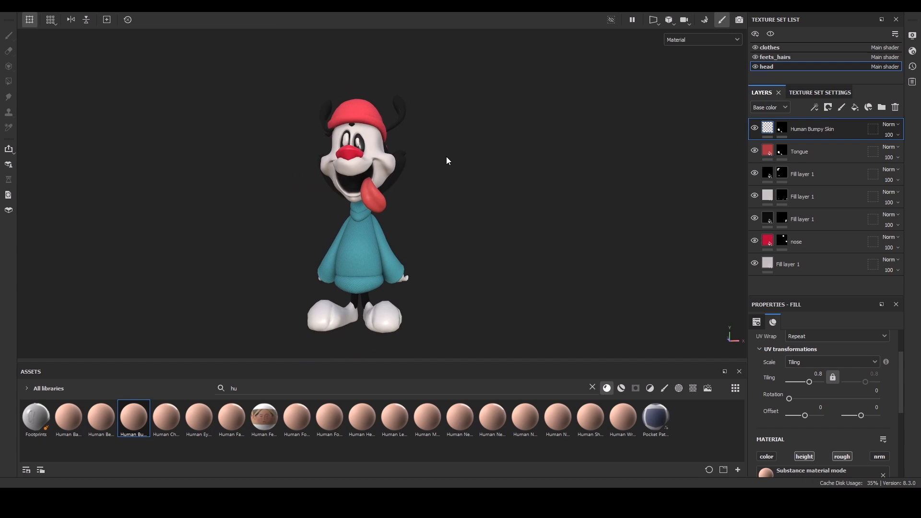
pyautogui.moveTo(446, 159)
pyautogui.keyDown('shift'); pyautogui.mouseDown(button='right')
pyautogui.moveTo(468, 236)
pyautogui.moveTo(496, 249)
pyautogui.moveTo(576, 251)
pyautogui.moveTo(524, 230)
pyautogui.moveTo(535, 238)
pyautogui.mouseUp(button='right'); pyautogui.keyUp('shift')
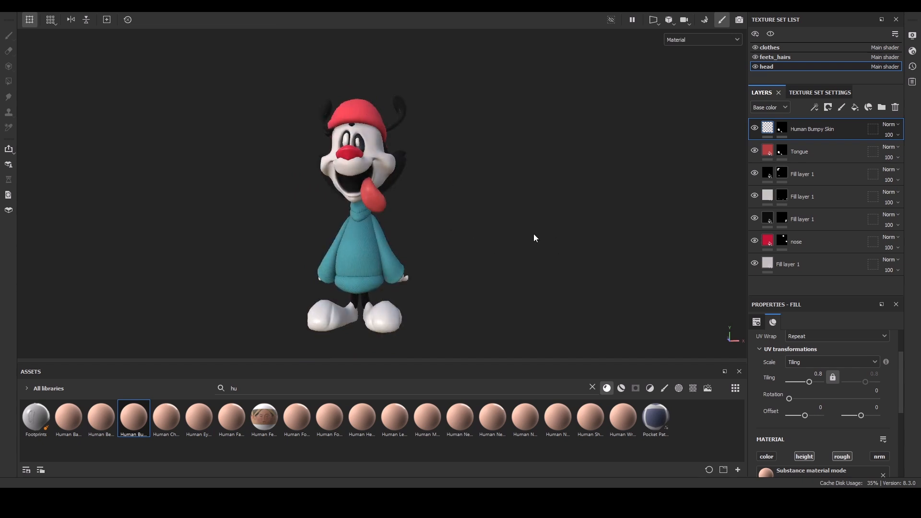
# Switch to the feets_hairs texture set, duplicate its fill layer and delete the copy's mask.
pyautogui.click(453, 209)
pyautogui.click(789, 60)
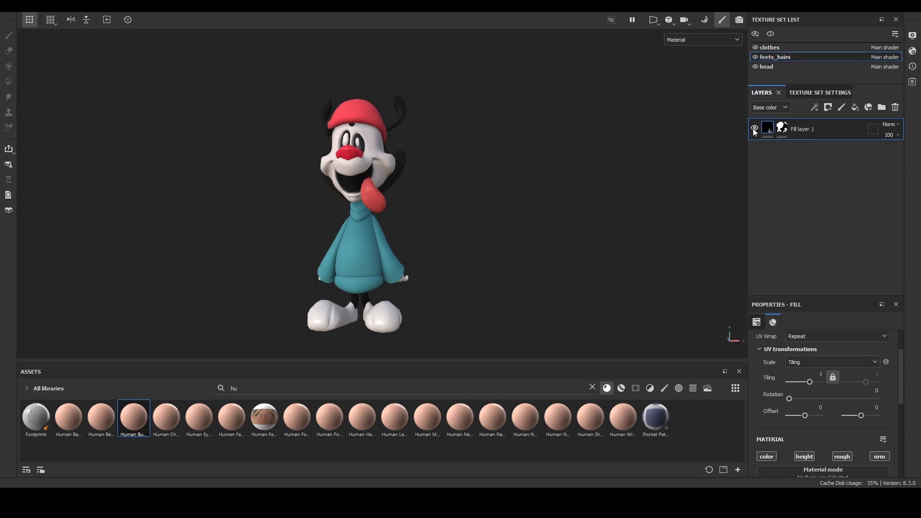
pyautogui.hotkey('ctrl', 'd')
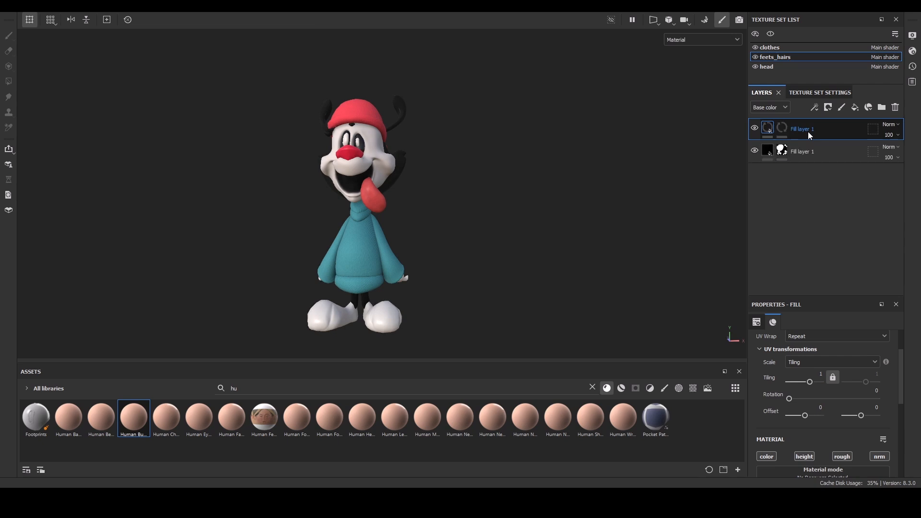
pyautogui.click(785, 128)
pyautogui.press('Delete')
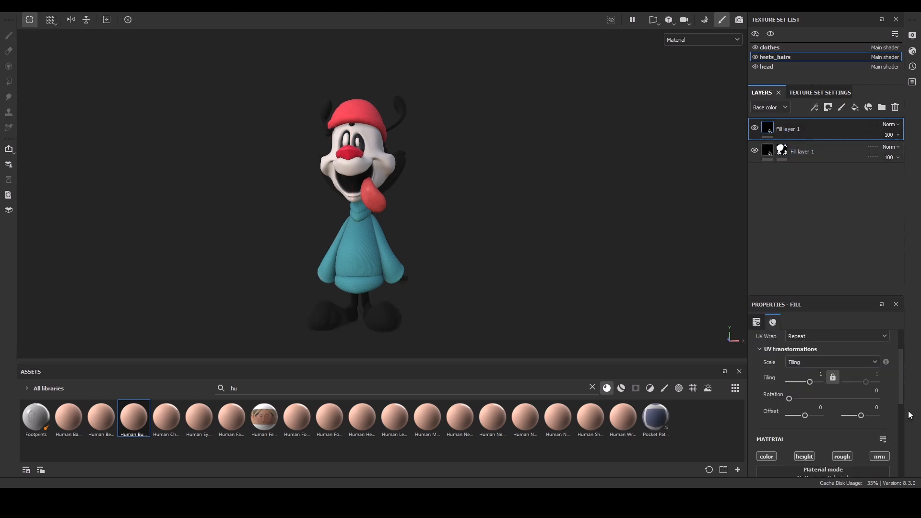
# Set the new fill layer's base color by sampling the white of the character's face.
pyautogui.moveTo(903, 399); pyautogui.dragTo(903, 450)
pyautogui.click(884, 391)
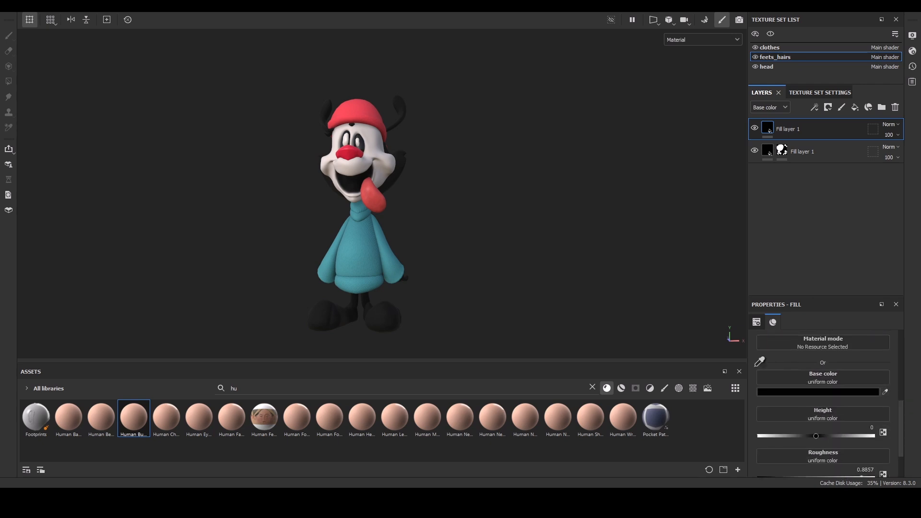
pyautogui.click(374, 151)
# Add a black mask to the white fill layer and polygon-fill the shoe meshes into it.
pyautogui.click(828, 109)
pyautogui.click(848, 136)
pyautogui.press('4')
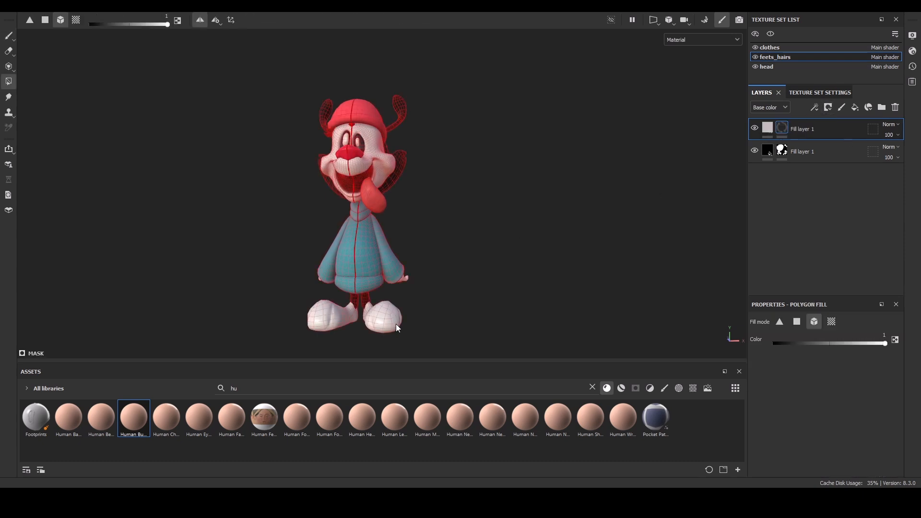
pyautogui.click(373, 324)
# Orbit around the character to check the masked shoes and hands.
pyautogui.press('1')
pyautogui.moveTo(458, 258)
pyautogui.keyDown('alt'); pyautogui.mouseDown()
pyautogui.moveTo(326, 261)
pyautogui.moveTo(275, 247)
pyautogui.mouseUp(); pyautogui.keyUp('alt')
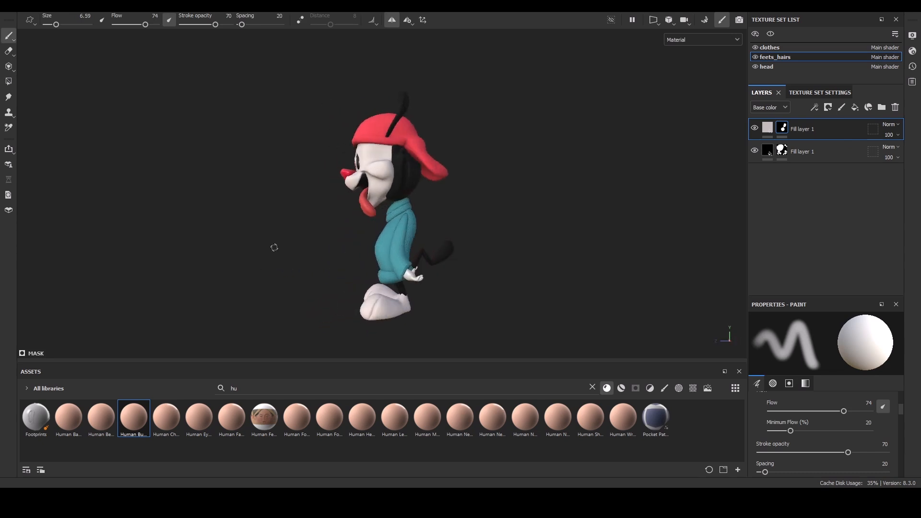
pyautogui.click(767, 127)
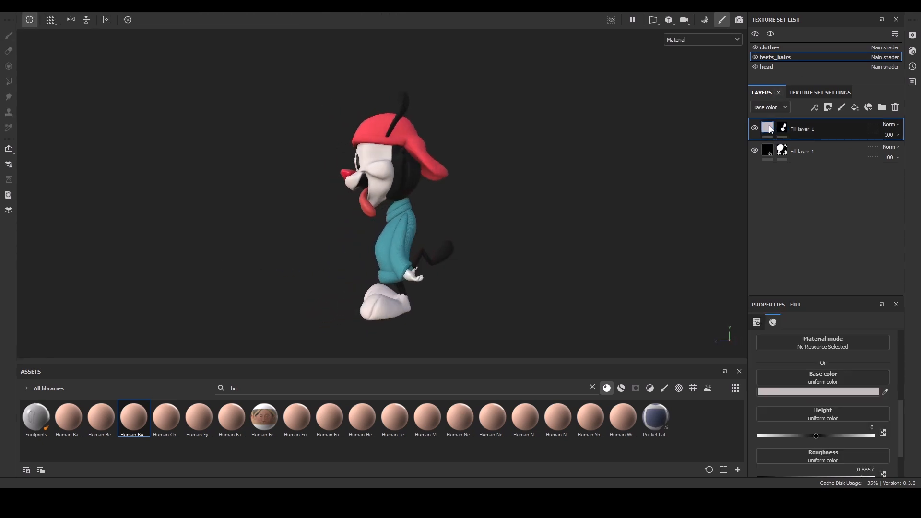
pyautogui.click(781, 127)
pyautogui.moveTo(464, 210)
pyautogui.keyDown('alt'); pyautogui.mouseDown(button='right')
pyautogui.moveTo(458, 338)
pyautogui.moveTo(422, 295)
pyautogui.mouseUp(button='right'); pyautogui.keyUp('alt')
pyautogui.press('4')
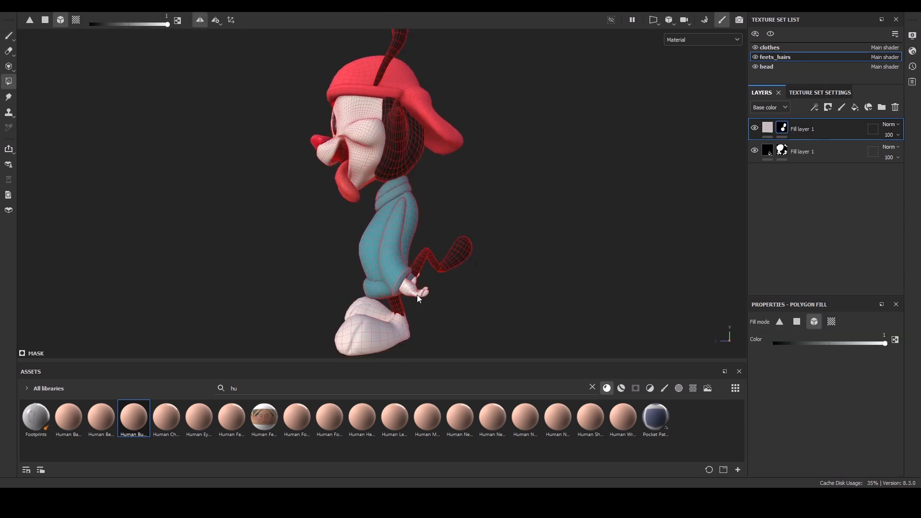
pyautogui.keyDown('alt'); pyautogui.moveTo(417, 295); pyautogui.dragTo(457, 290); pyautogui.keyUp('alt')
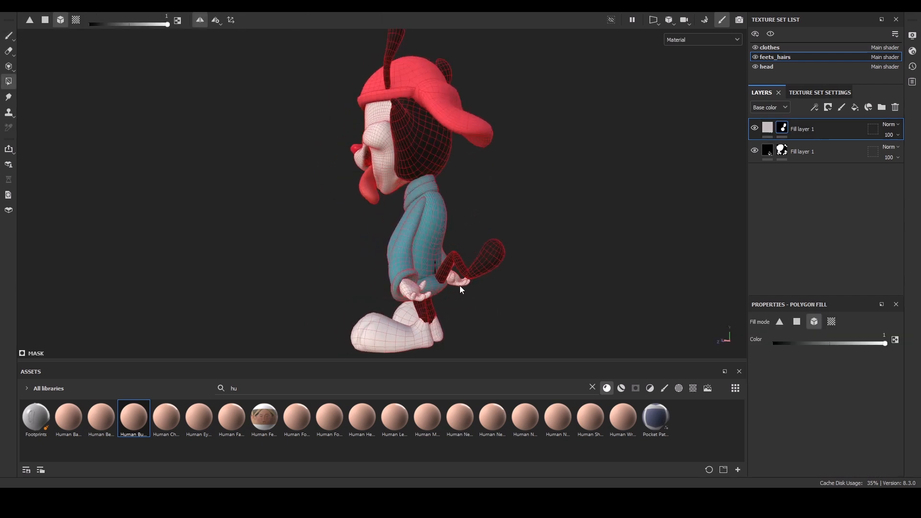
pyautogui.keyDown('alt'); pyautogui.moveTo(222, 238); pyautogui.dragTo(528, 231); pyautogui.keyUp('alt')
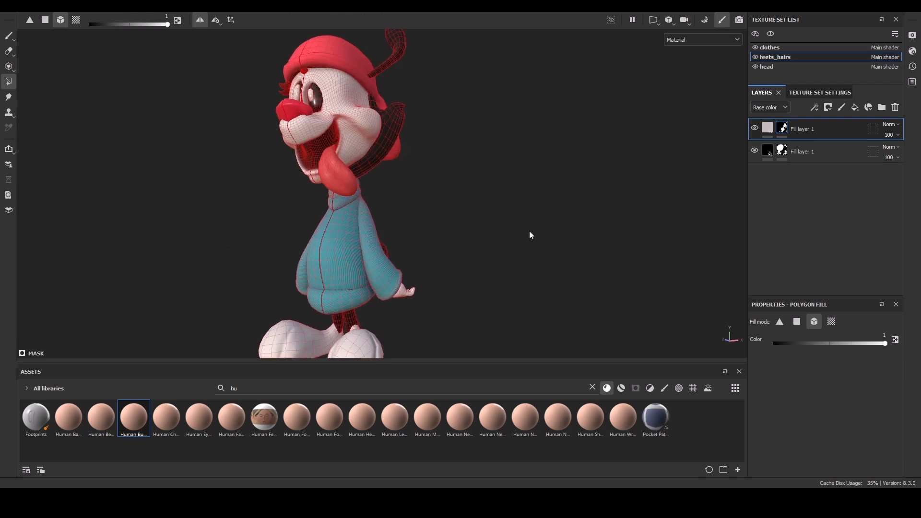
pyautogui.press('1')
pyautogui.keyDown('alt'); pyautogui.moveTo(432, 323); pyautogui.dragTo(468, 329); pyautogui.keyUp('alt')
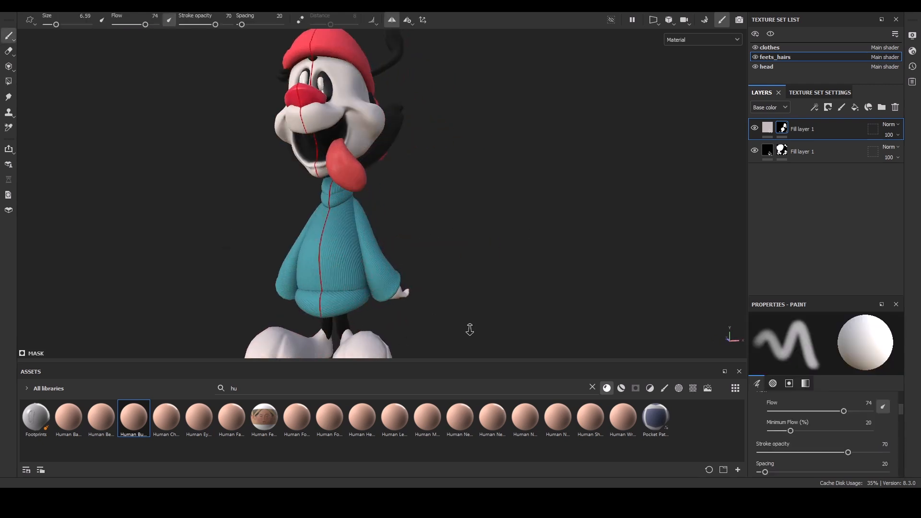
pyautogui.keyDown('alt'); pyautogui.moveTo(468, 329); pyautogui.dragTo(464, 257, button='right'); pyautogui.keyUp('alt')
pyautogui.moveTo(465, 257)
pyautogui.keyDown('alt'); pyautogui.mouseDown()
pyautogui.moveTo(412, 269)
pyautogui.moveTo(510, 245)
pyautogui.mouseUp(); pyautogui.keyUp('alt')
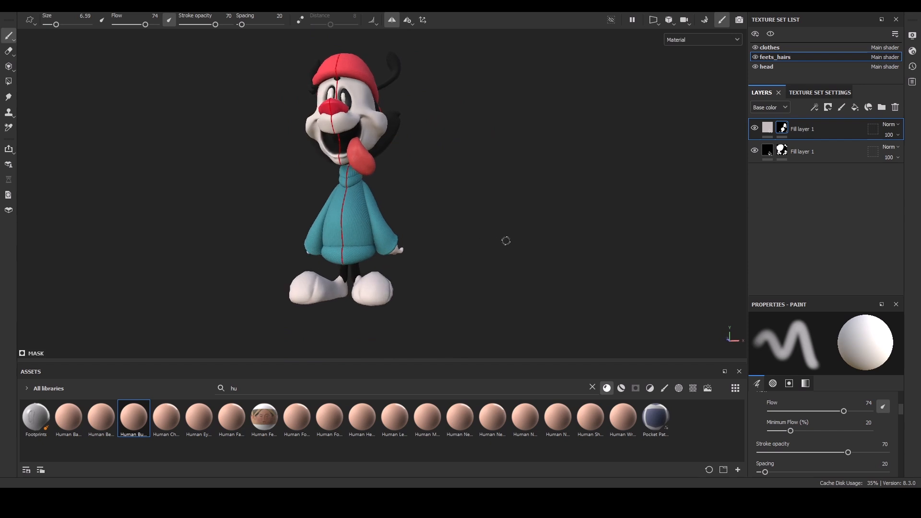
# Duplicate the white shoe layer, delete the copy's mask and set its base color to black.
pyautogui.hotkey('ctrl', 'd')
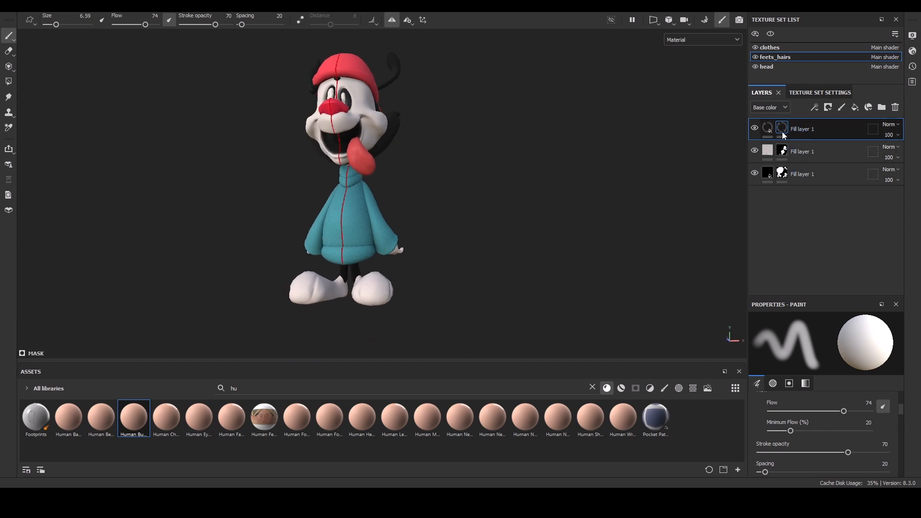
pyautogui.press('Delete')
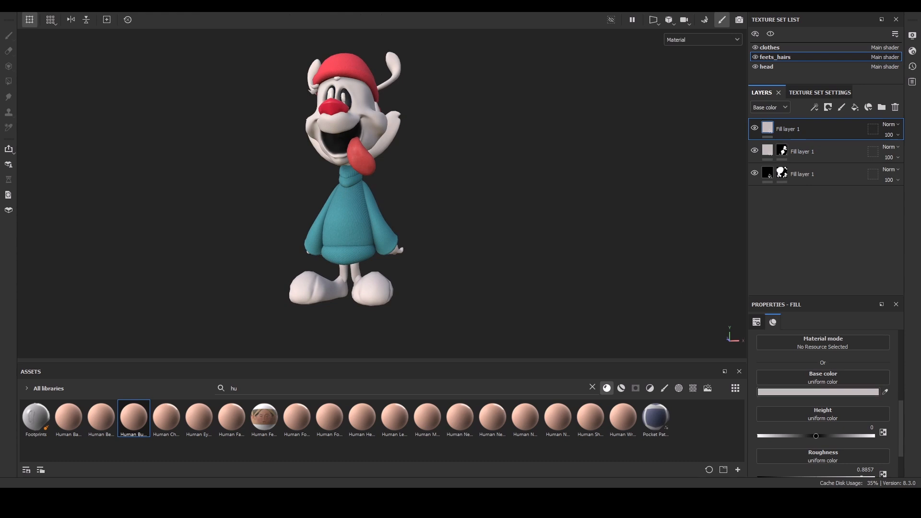
pyautogui.moveTo(738, 225); pyautogui.dragTo(746, 289)
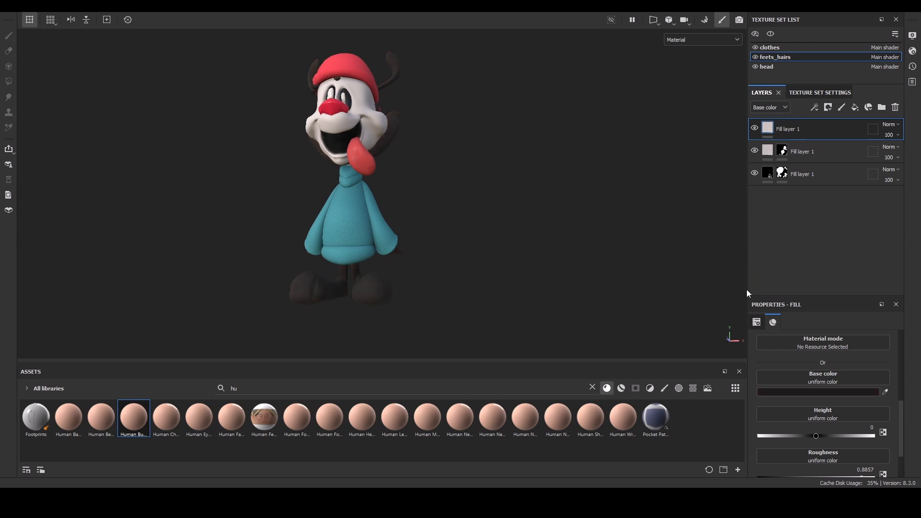
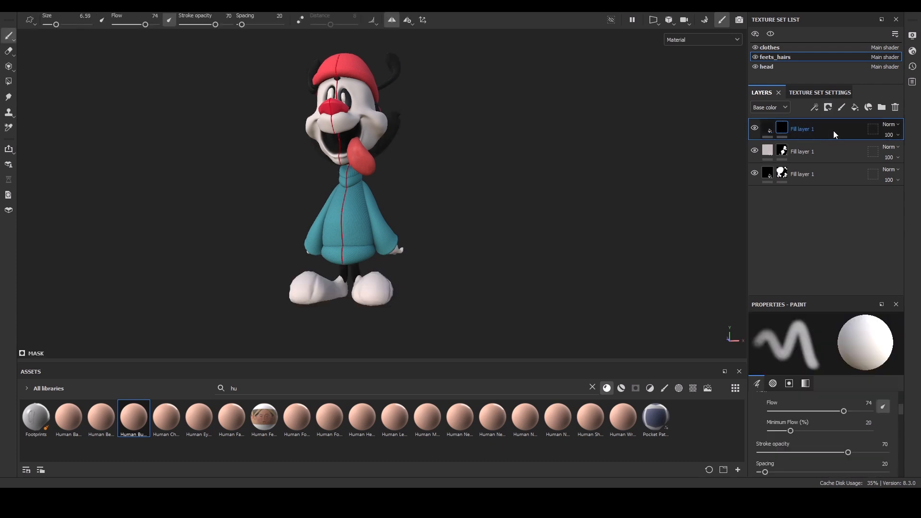
# Add a Position generator to the black shoe layer's mask, invert it and set its balance to 0.97.
pyautogui.click(828, 123)
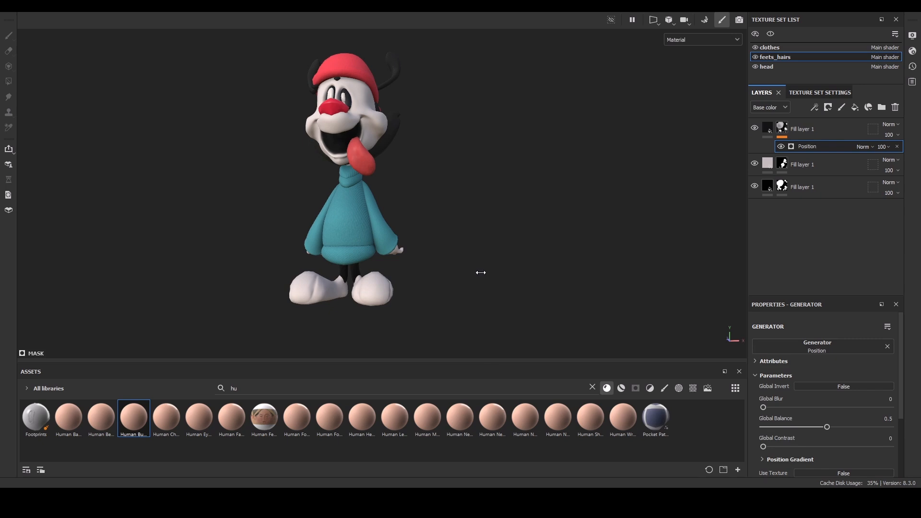
pyautogui.press('c')
pyautogui.press('c')
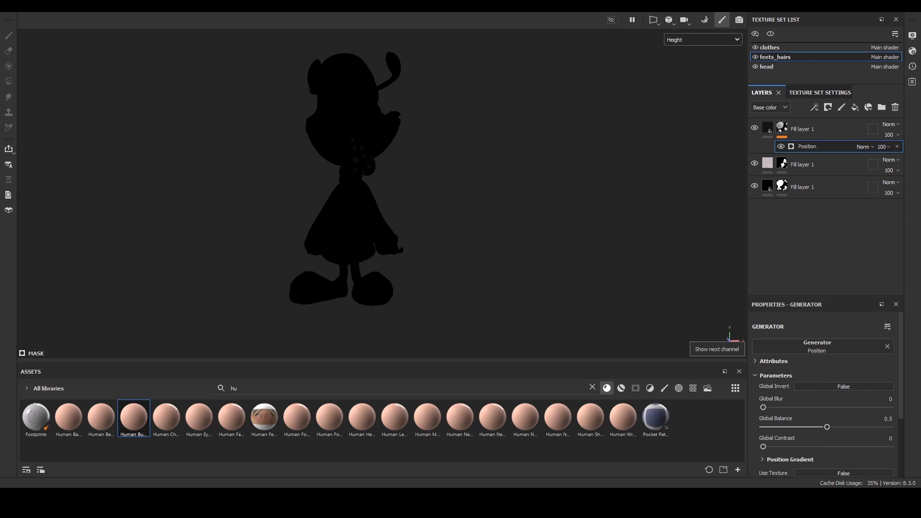
pyautogui.press('c')
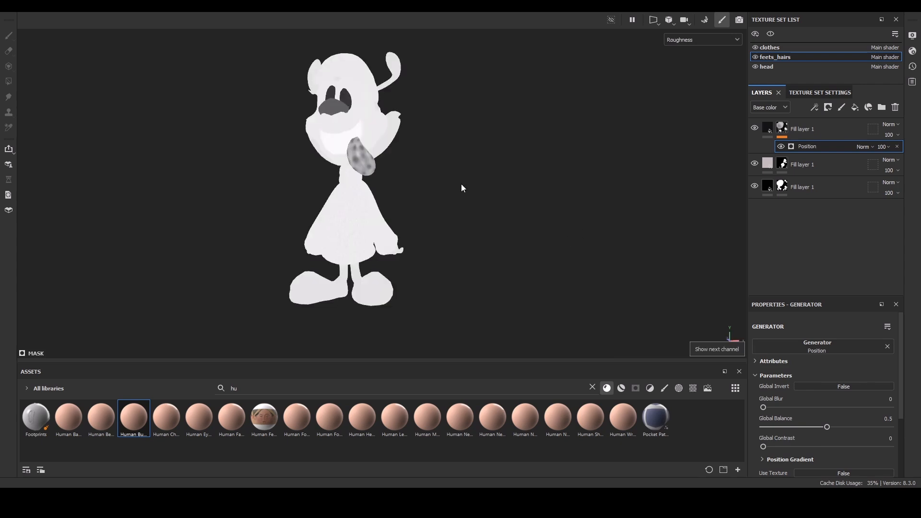
pyautogui.press('c')
pyautogui.press('c')
pyautogui.press('c')
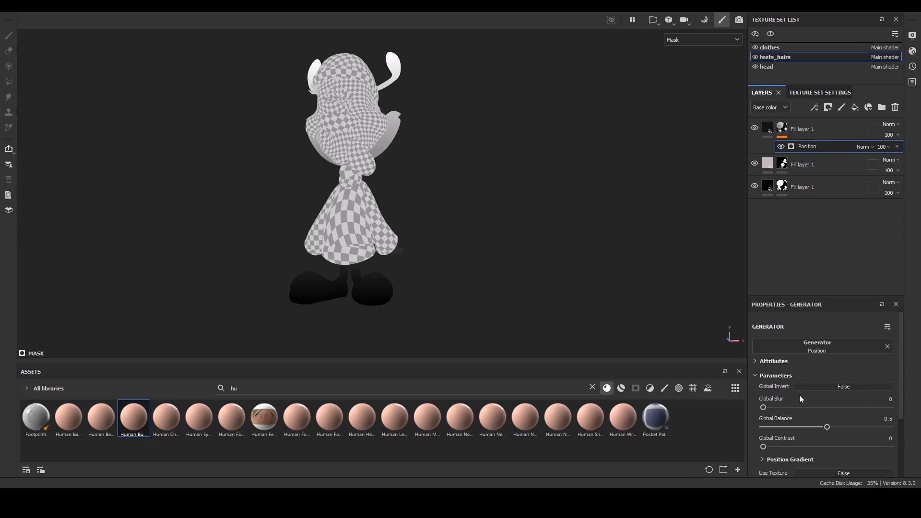
pyautogui.click(840, 387)
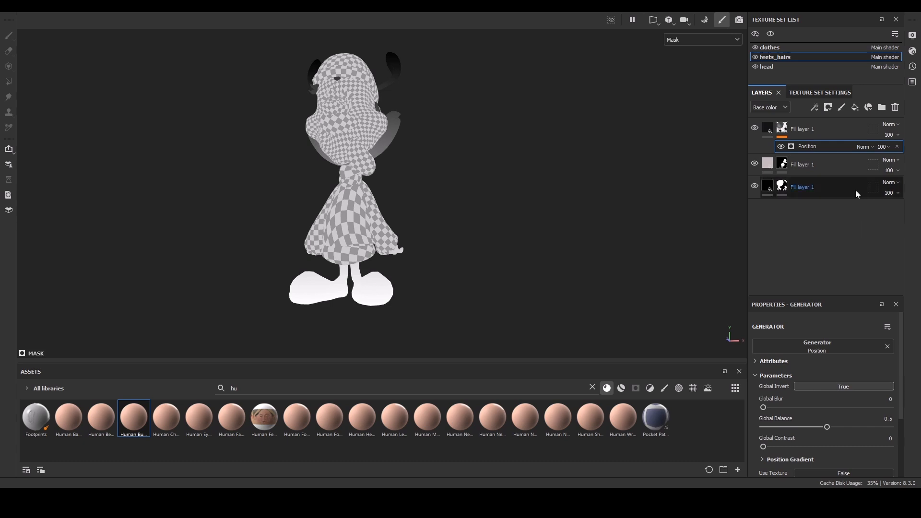
pyautogui.press('m')
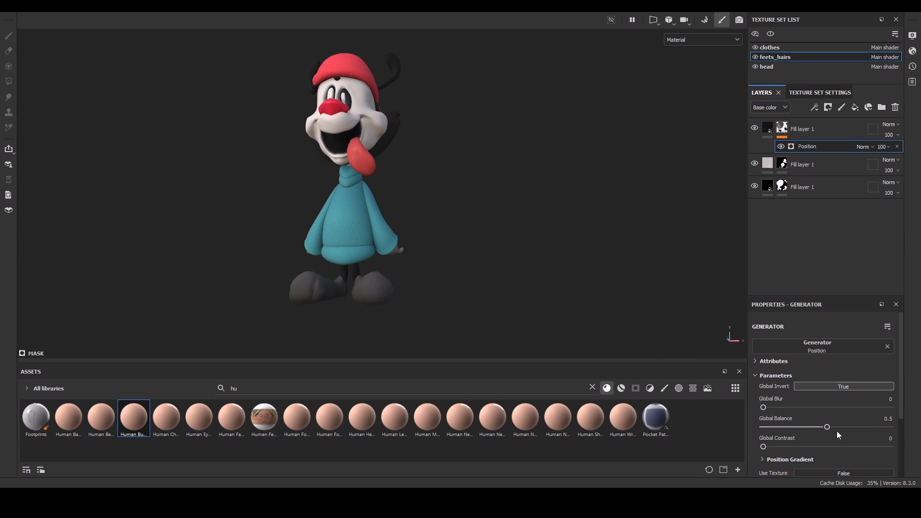
pyautogui.moveTo(839, 427); pyautogui.dragTo(886, 425)
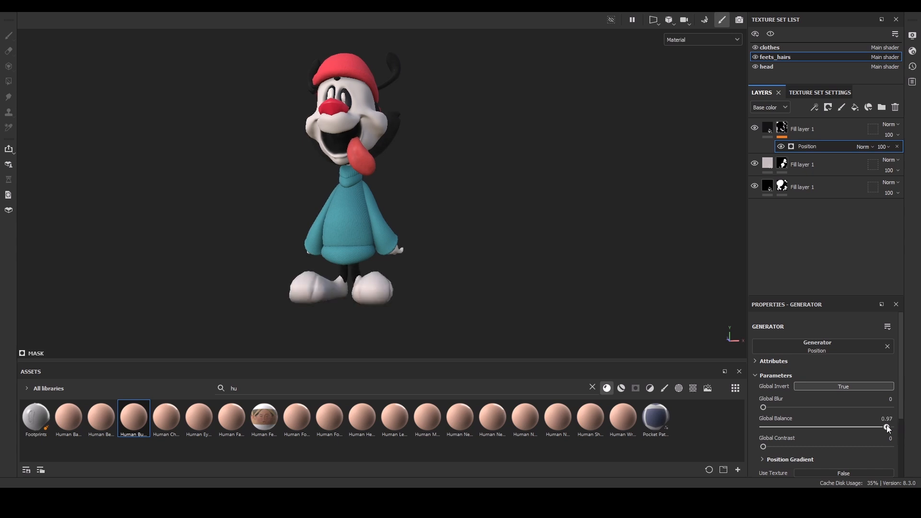
# Lower the Position generator's balance to 0.95 while checking the shoes from different angles.
pyautogui.keyDown('alt'); pyautogui.moveTo(463, 298); pyautogui.dragTo(437, 310); pyautogui.keyUp('alt')
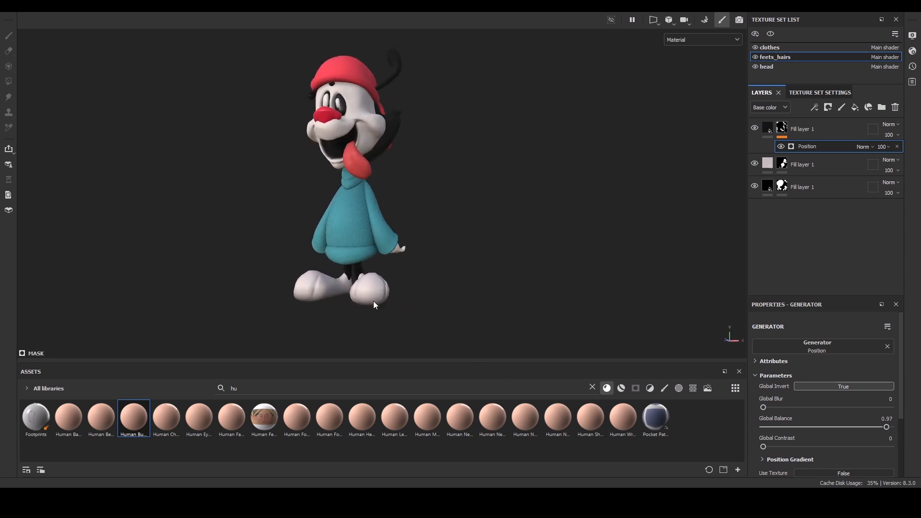
pyautogui.keyDown('alt'); pyautogui.moveTo(448, 277); pyautogui.dragTo(457, 325, button='right'); pyautogui.keyUp('alt')
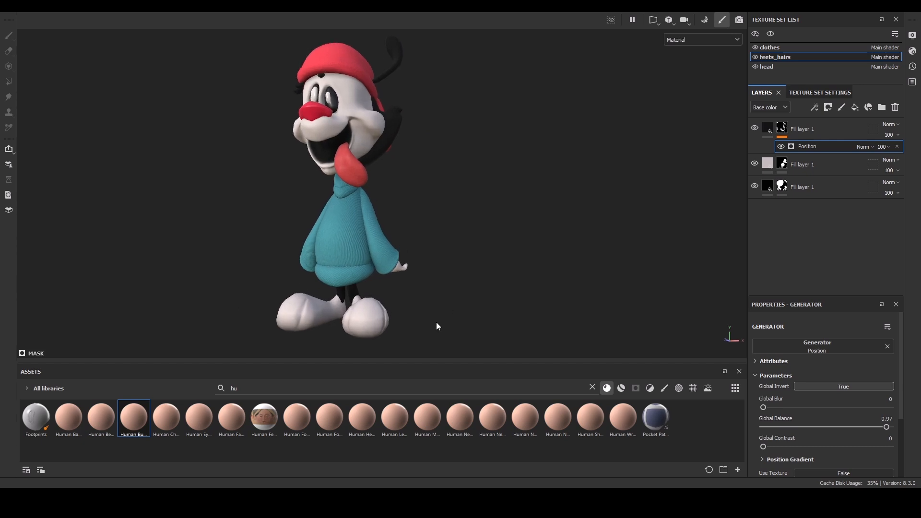
pyautogui.keyDown('alt'); pyautogui.moveTo(446, 290); pyautogui.dragTo(469, 312); pyautogui.keyUp('alt')
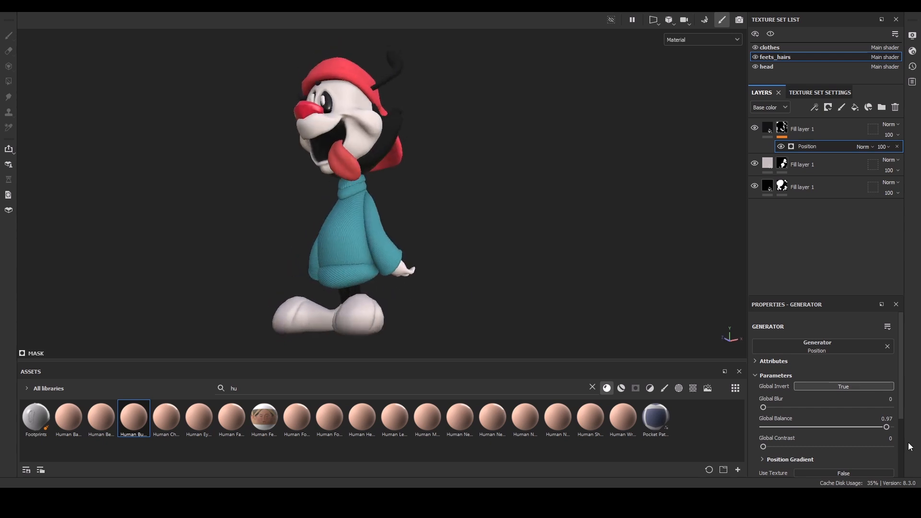
pyautogui.moveTo(885, 426); pyautogui.dragTo(884, 430)
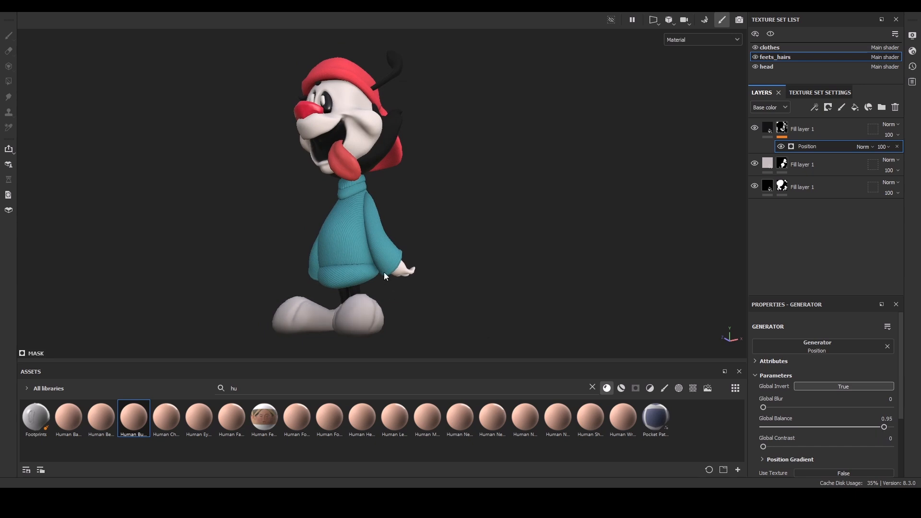
pyautogui.moveTo(440, 232)
pyautogui.keyDown('alt'); pyautogui.mouseDown()
pyautogui.moveTo(479, 255)
pyautogui.moveTo(519, 240)
pyautogui.moveTo(443, 234)
pyautogui.mouseUp(); pyautogui.keyUp('alt')
pyautogui.moveTo(382, 242)
pyautogui.keyDown('alt'); pyautogui.mouseDown()
pyautogui.moveTo(434, 166)
pyautogui.moveTo(203, 169)
pyautogui.moveTo(518, 156)
pyautogui.moveTo(368, 245)
pyautogui.mouseUp(); pyautogui.keyUp('alt')
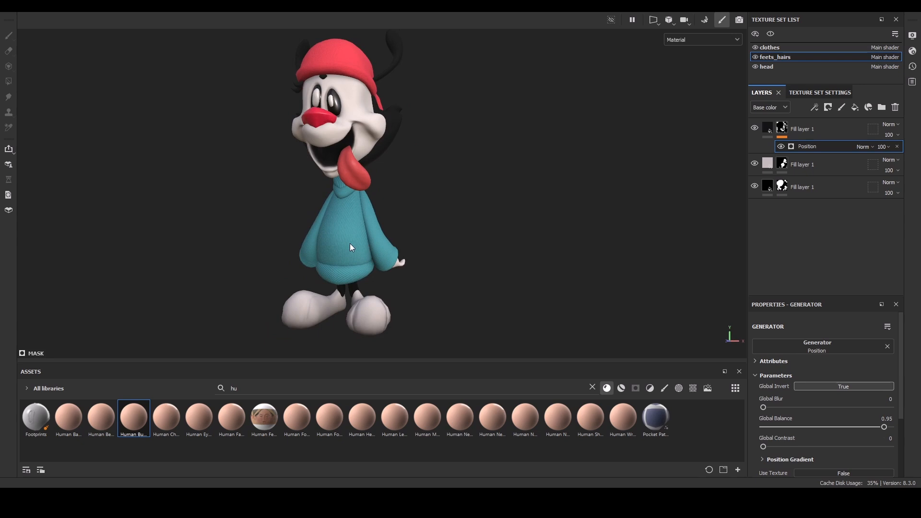
# Switch to the clothes texture set and paste the copied fill layer above the Fabric Baseball Hat layers.
pyautogui.keyDown('ctrl'); pyautogui.keyDown('alt'); pyautogui.rightClick(350, 243); pyautogui.keyUp('alt'); pyautogui.keyUp('ctrl')
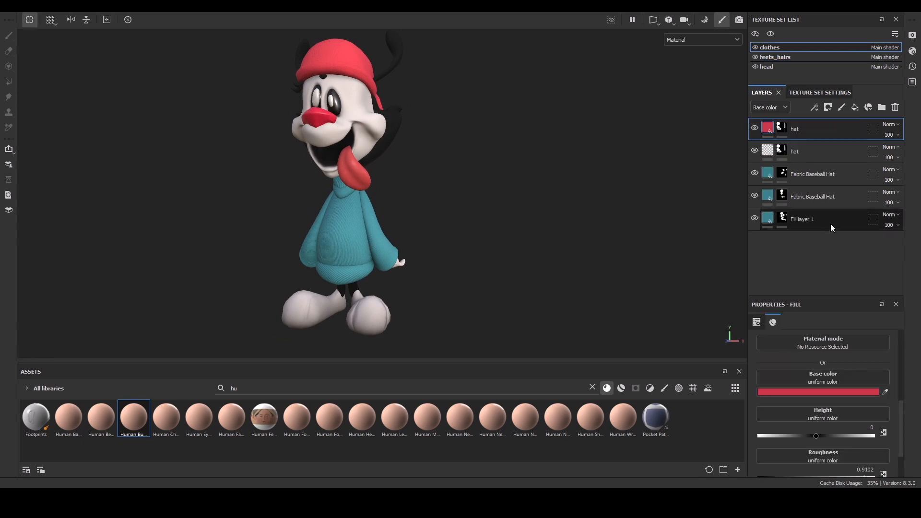
pyautogui.click(805, 214)
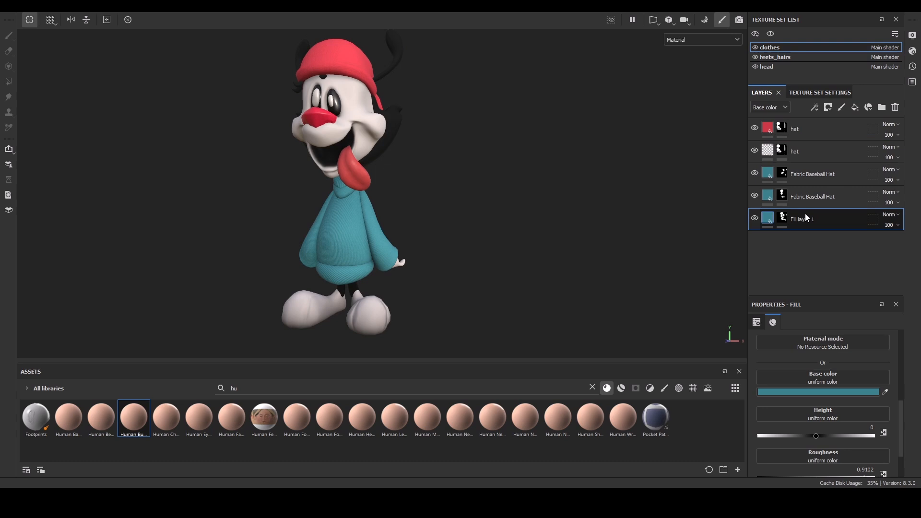
pyautogui.click(824, 172)
pyautogui.hotkey('ctrl', 'v')
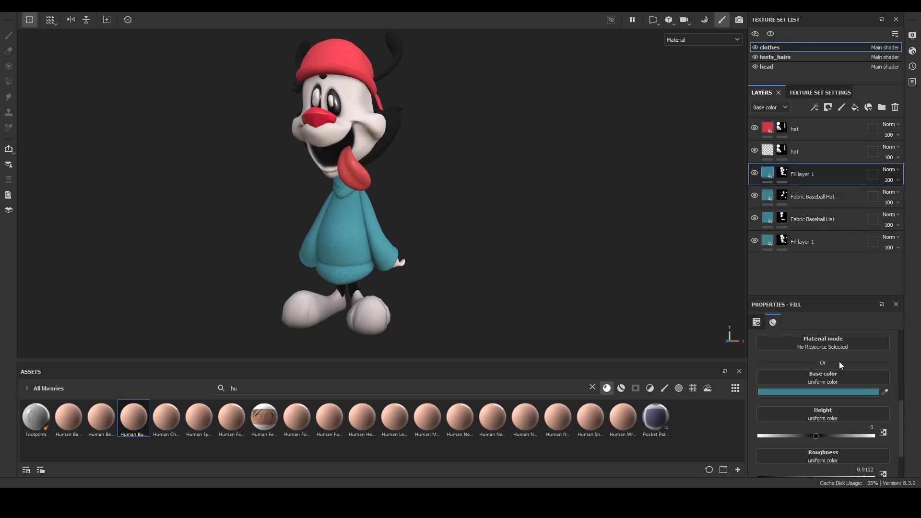
# Remove the pasted layer's mask and set its base color to black.
pyautogui.click(782, 175)
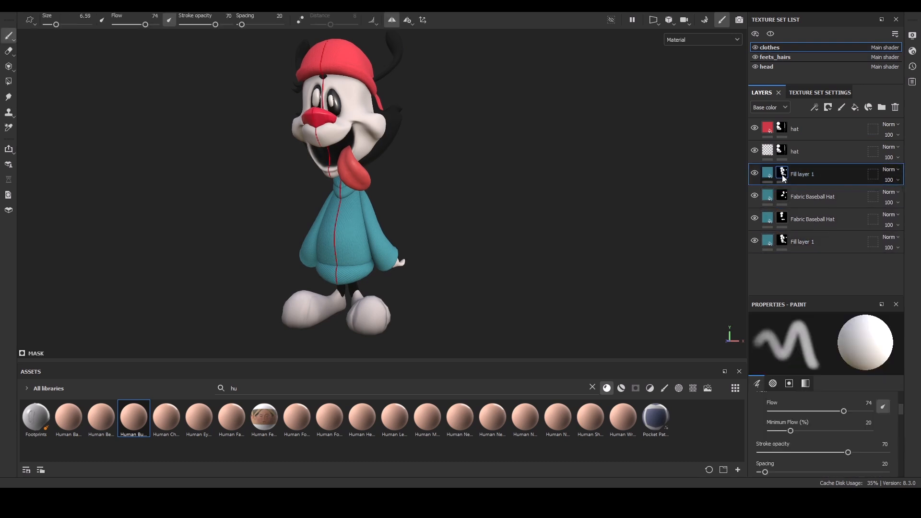
pyautogui.click(825, 107)
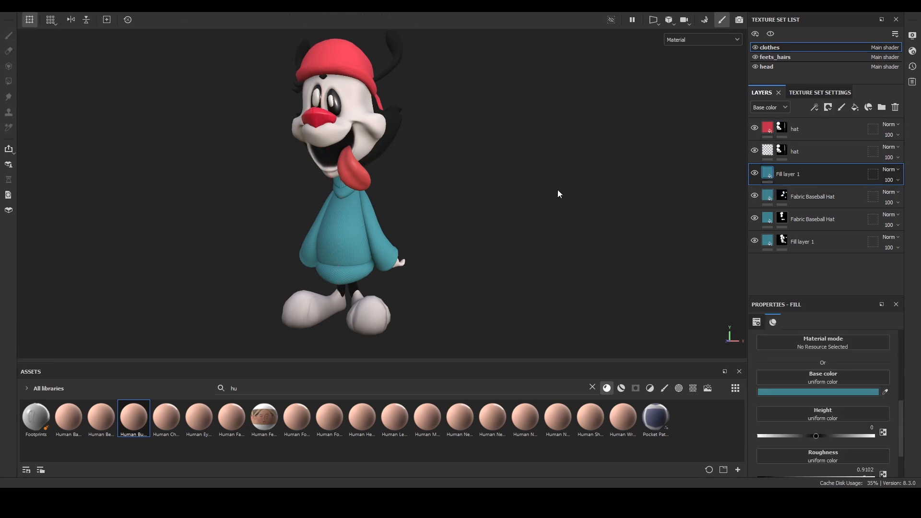
pyautogui.keyDown('alt'); pyautogui.moveTo(431, 229); pyautogui.dragTo(433, 246, button='right'); pyautogui.keyUp('alt')
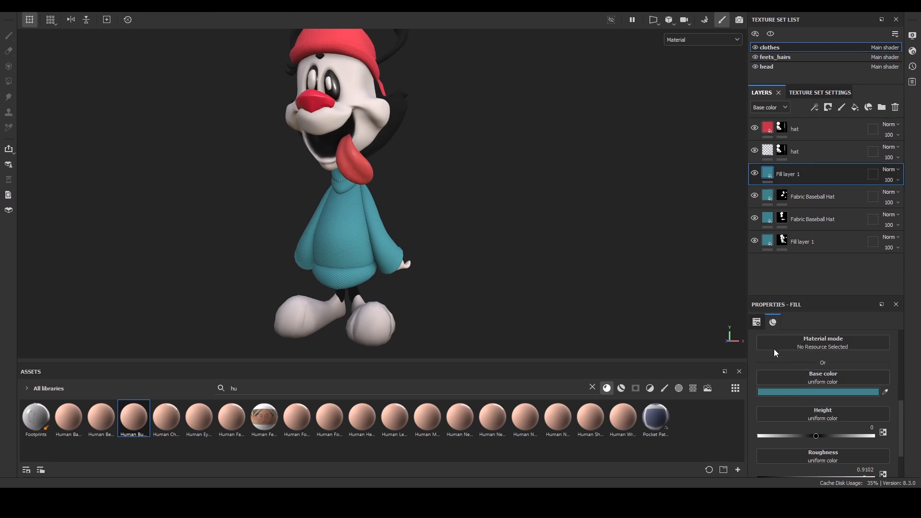
pyautogui.moveTo(781, 374); pyautogui.dragTo(737, 387)
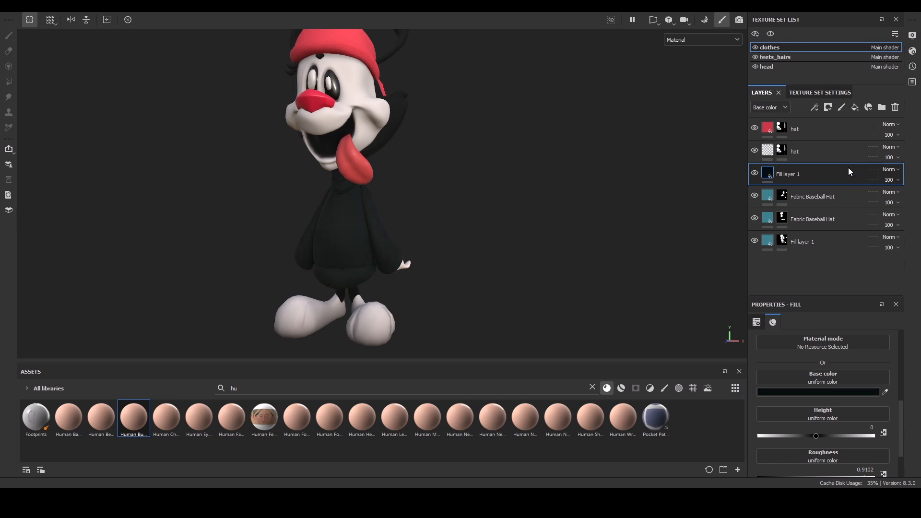
# Add a black mask to the black clothes layer with an inverted Ambient Occlusion generator.
pyautogui.click(835, 129)
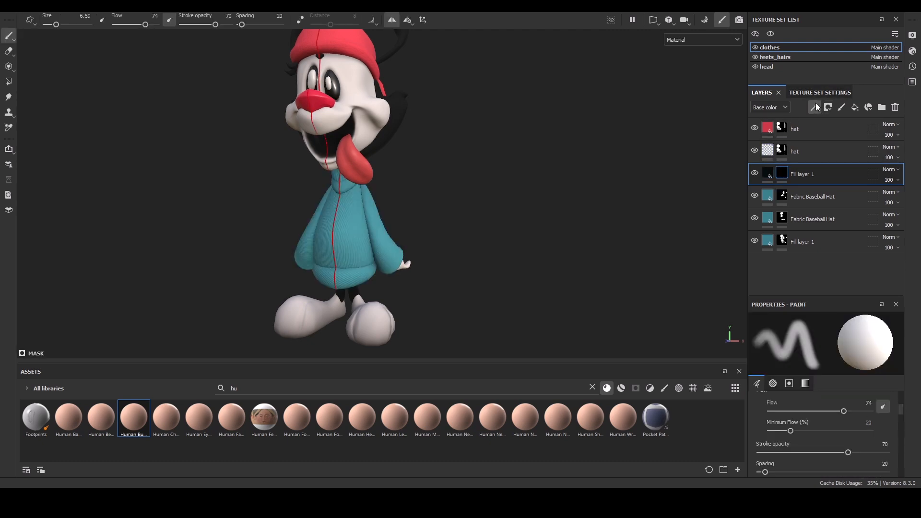
pyautogui.click(825, 120)
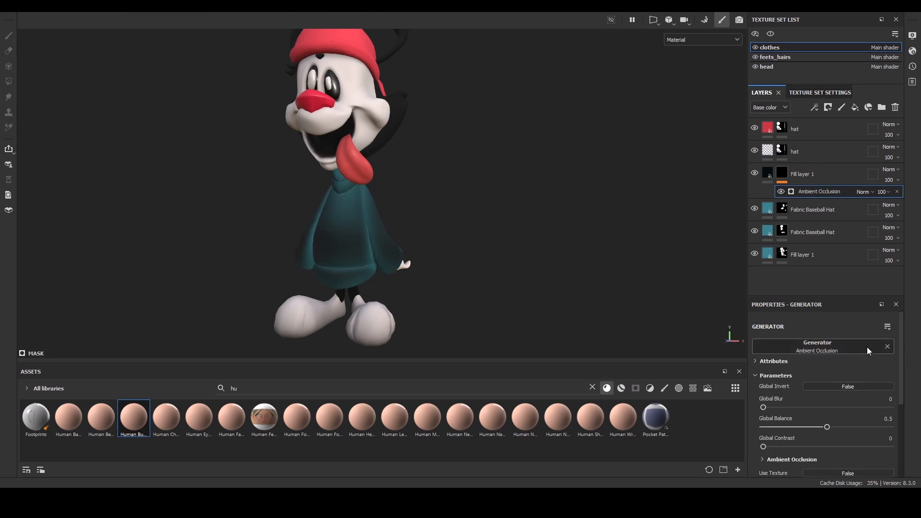
pyautogui.click(848, 386)
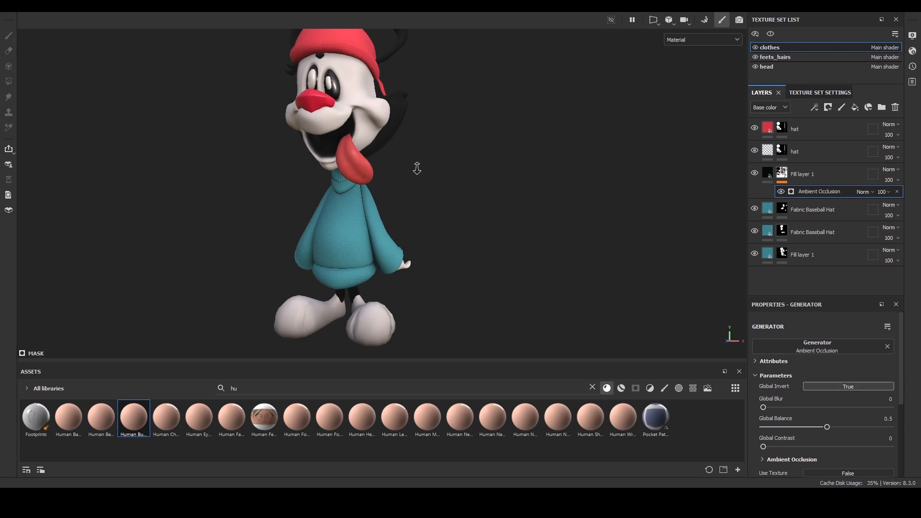
# Zoom and orbit around the sweater to inspect the ambient occlusion darkening.
pyautogui.scroll(3, 417, 166)
pyautogui.keyDown('alt'); pyautogui.moveTo(462, 180); pyautogui.dragTo(501, 176); pyautogui.keyUp('alt')
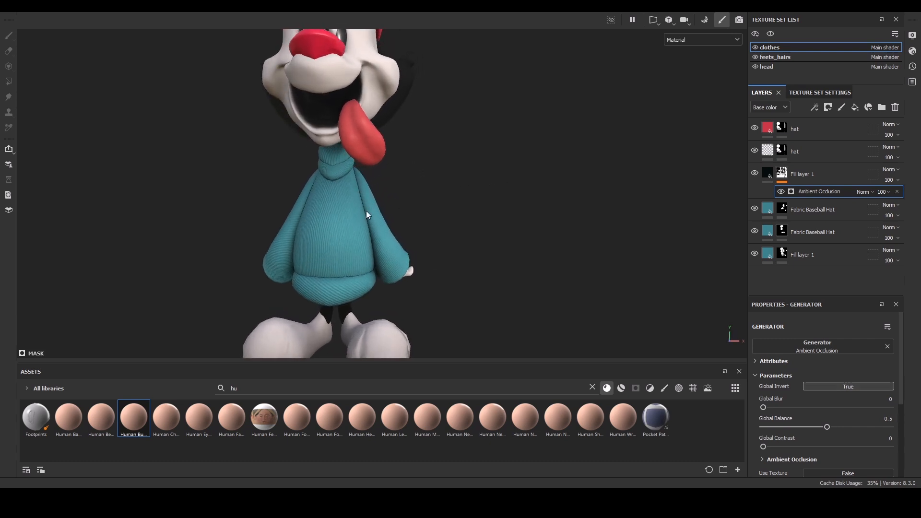
pyautogui.keyDown('alt'); pyautogui.moveTo(198, 269); pyautogui.dragTo(304, 264); pyautogui.keyUp('alt')
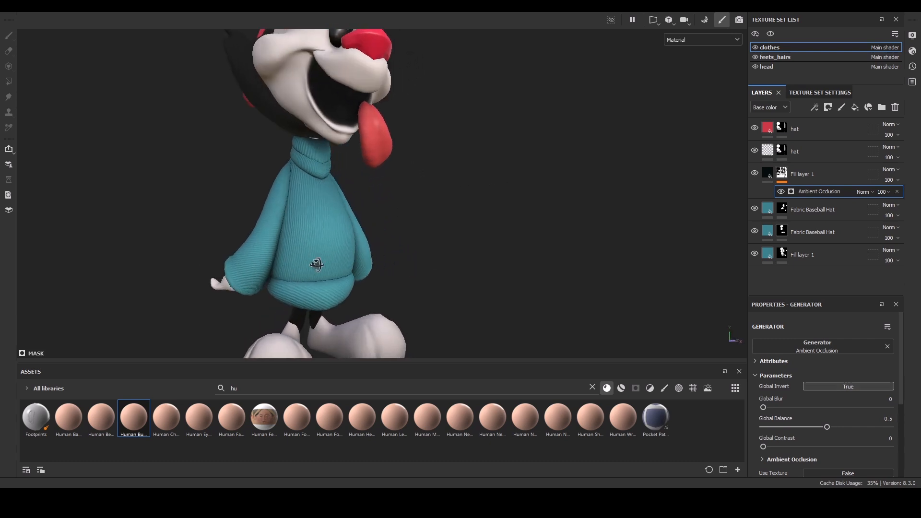
pyautogui.keyDown('alt'); pyautogui.moveTo(432, 268); pyautogui.dragTo(288, 223); pyautogui.keyUp('alt')
pyautogui.keyDown('alt'); pyautogui.moveTo(288, 223); pyautogui.dragTo(186, 142, button='right'); pyautogui.keyUp('alt')
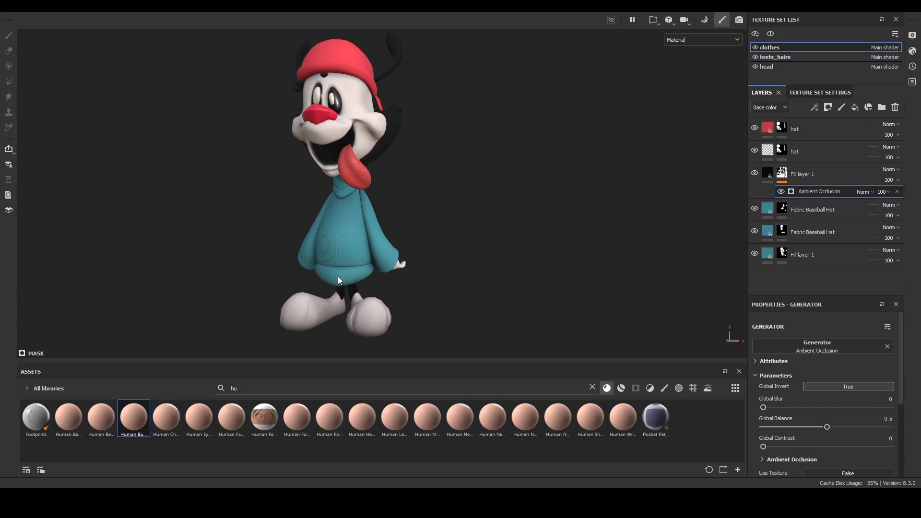
pyautogui.scroll(5, 450, 185)
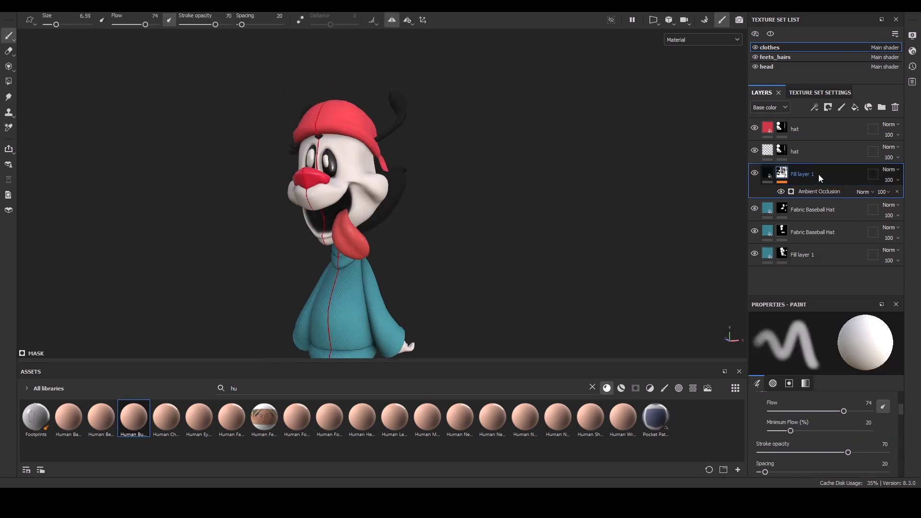
# Duplicate the ambient occlusion layer and delete the copy's mask.
pyautogui.hotkey('ctrl', 'd')
pyautogui.click(783, 175)
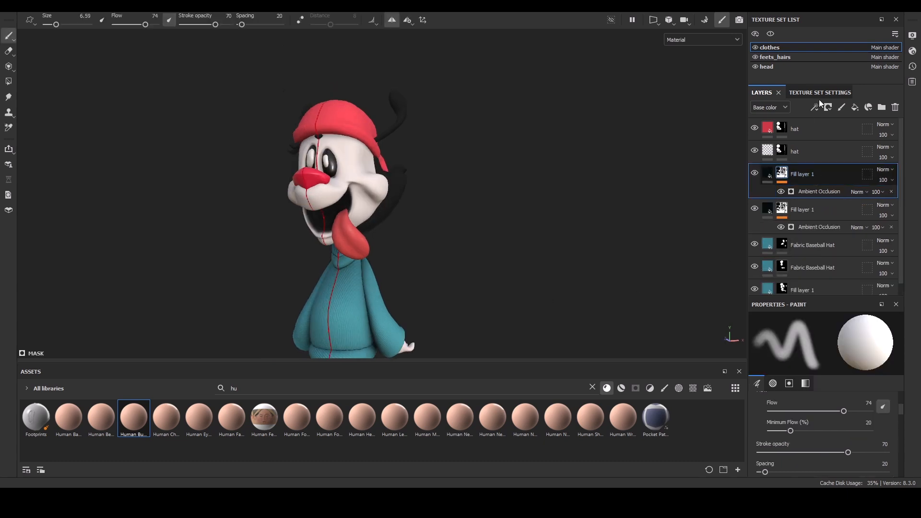
pyautogui.press('Delete')
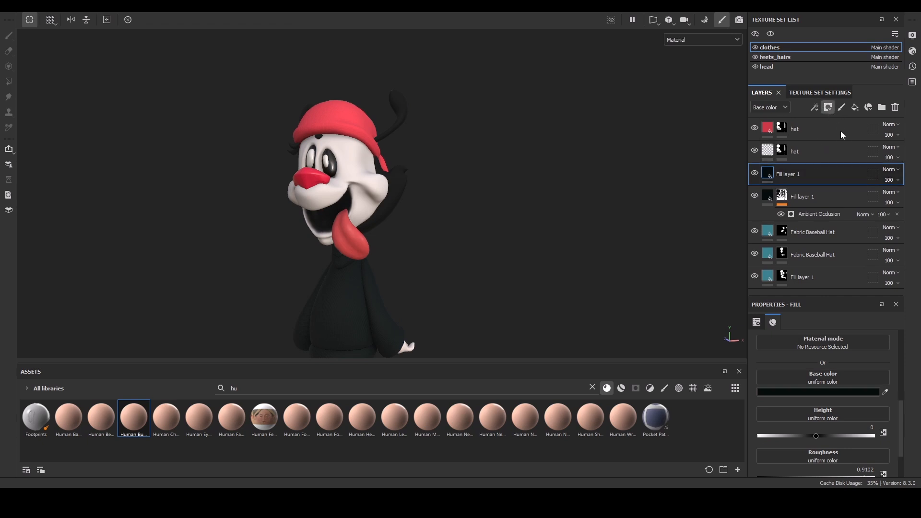
# Add a black mask to the copy with an inverted Curvature generator.
pyautogui.click(842, 135)
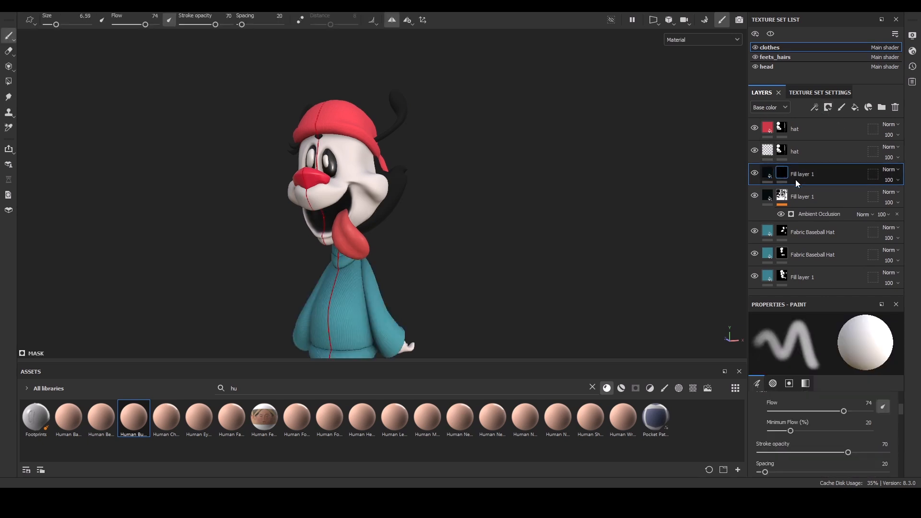
pyautogui.click(830, 124)
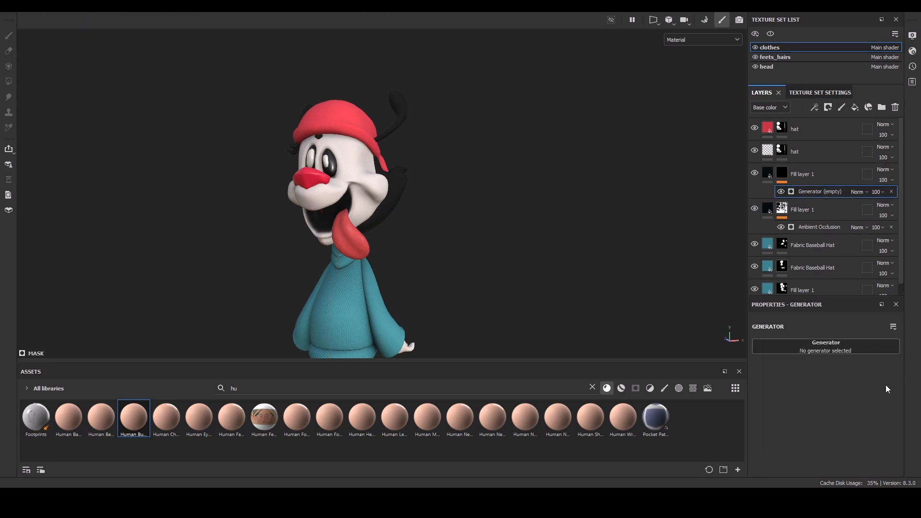
pyautogui.click(899, 381)
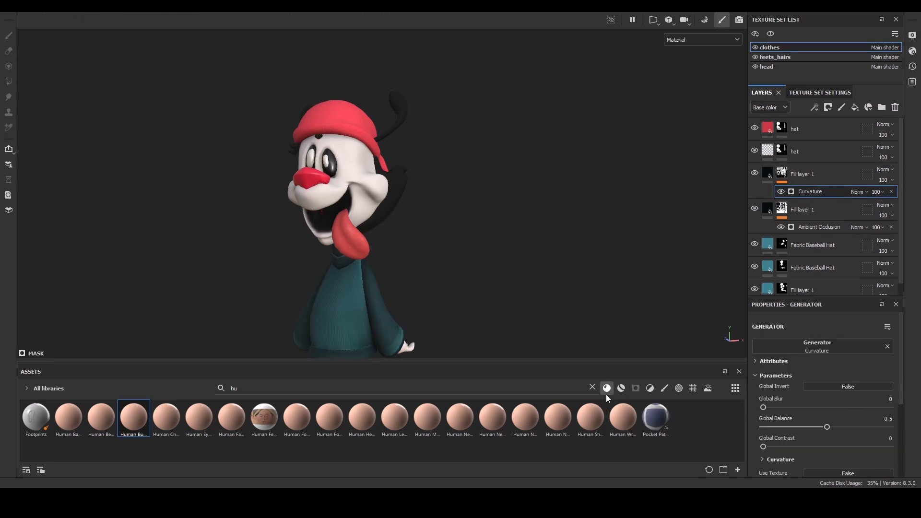
pyautogui.click(843, 387)
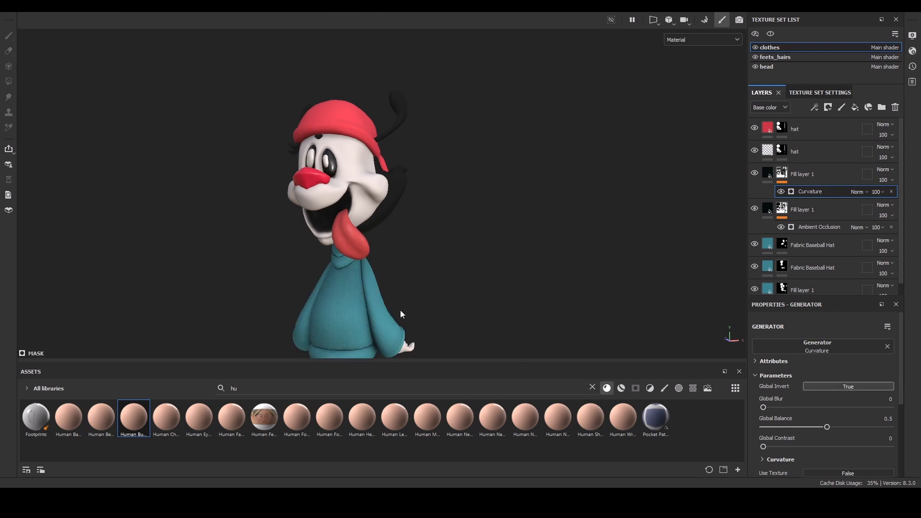
# Set the Curvature generator's balance to 0.75.
pyautogui.keyDown('alt'); pyautogui.moveTo(443, 261); pyautogui.dragTo(480, 280, button='right'); pyautogui.keyUp('alt')
pyautogui.keyDown('alt'); pyautogui.moveTo(480, 280); pyautogui.dragTo(461, 250); pyautogui.keyUp('alt')
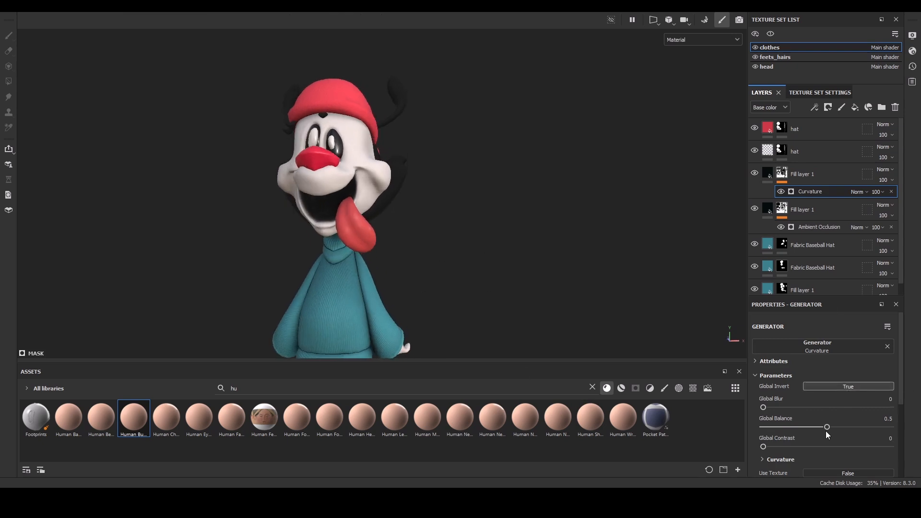
pyautogui.moveTo(826, 426); pyautogui.dragTo(857, 431)
pyautogui.keyDown('alt'); pyautogui.moveTo(445, 253); pyautogui.dragTo(485, 269, button='right'); pyautogui.keyUp('alt')
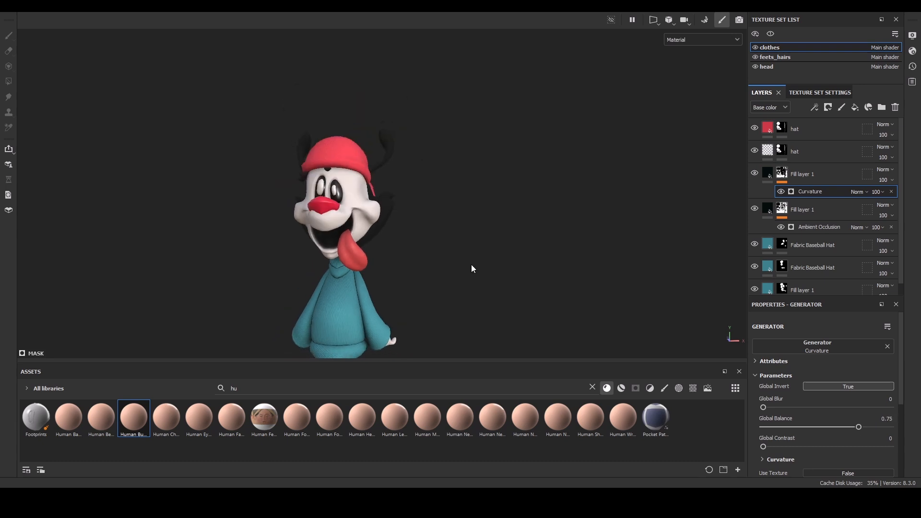
pyautogui.keyDown('alt'); pyautogui.moveTo(485, 269); pyautogui.dragTo(479, 205, button='middle'); pyautogui.keyUp('alt')
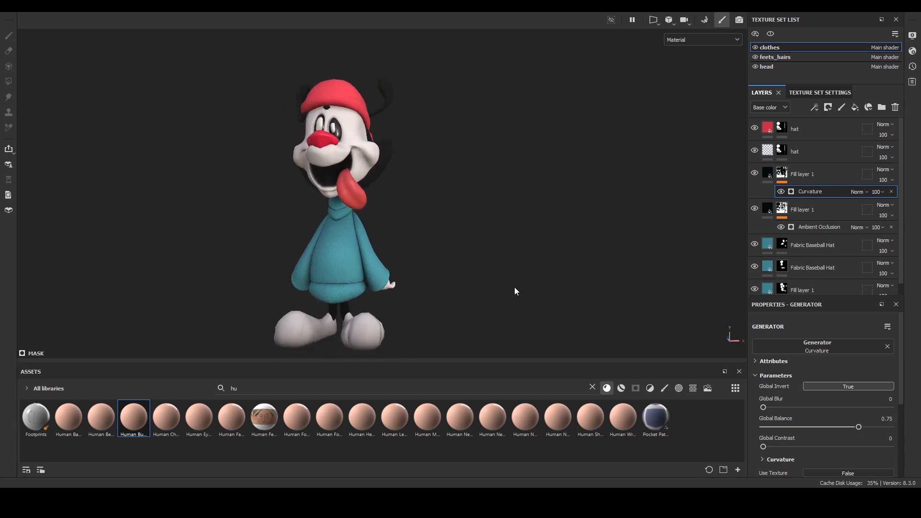
# Switch to the head texture set by picking it on the character's face.
pyautogui.moveTo(474, 231)
pyautogui.keyDown('alt'); pyautogui.mouseDown()
pyautogui.moveTo(442, 220)
pyautogui.moveTo(461, 216)
pyautogui.mouseUp(); pyautogui.keyUp('alt')
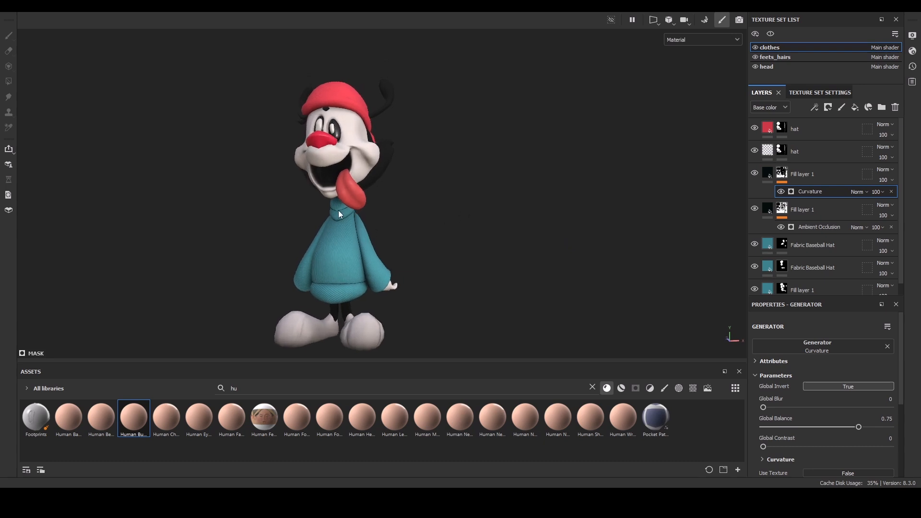
pyautogui.keyDown('alt'); pyautogui.moveTo(225, 257); pyautogui.dragTo(221, 213); pyautogui.keyUp('alt')
pyautogui.keyDown('alt'); pyautogui.moveTo(220, 210); pyautogui.dragTo(206, 222, button='right'); pyautogui.keyUp('alt')
pyautogui.keyDown('alt'); pyautogui.moveTo(204, 232); pyautogui.dragTo(199, 317, button='middle'); pyautogui.keyUp('alt')
pyautogui.keyDown('alt'); pyautogui.moveTo(191, 316); pyautogui.dragTo(194, 284, button='right'); pyautogui.keyUp('alt')
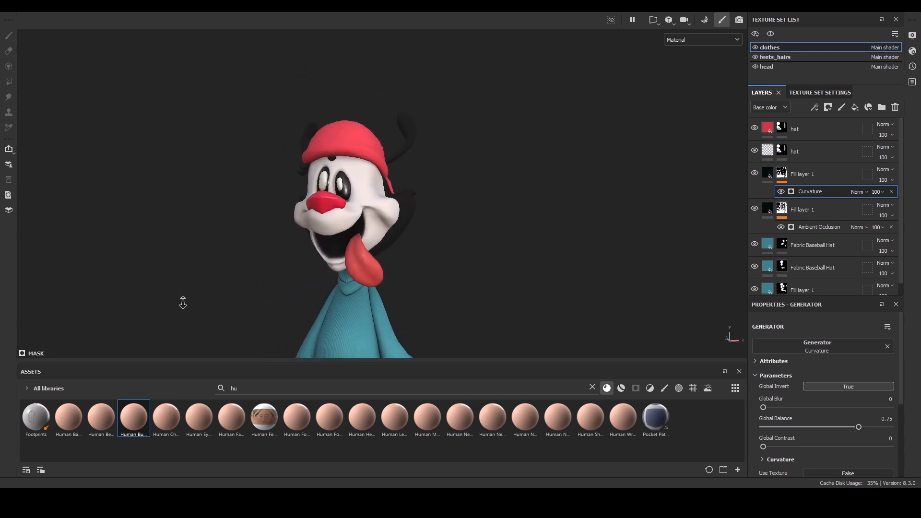
pyautogui.keyDown('alt'); pyautogui.moveTo(194, 284); pyautogui.dragTo(273, 275); pyautogui.keyUp('alt')
pyautogui.keyDown('ctrl'); pyautogui.keyDown('alt'); pyautogui.rightClick(391, 204); pyautogui.keyUp('alt'); pyautogui.keyUp('ctrl')
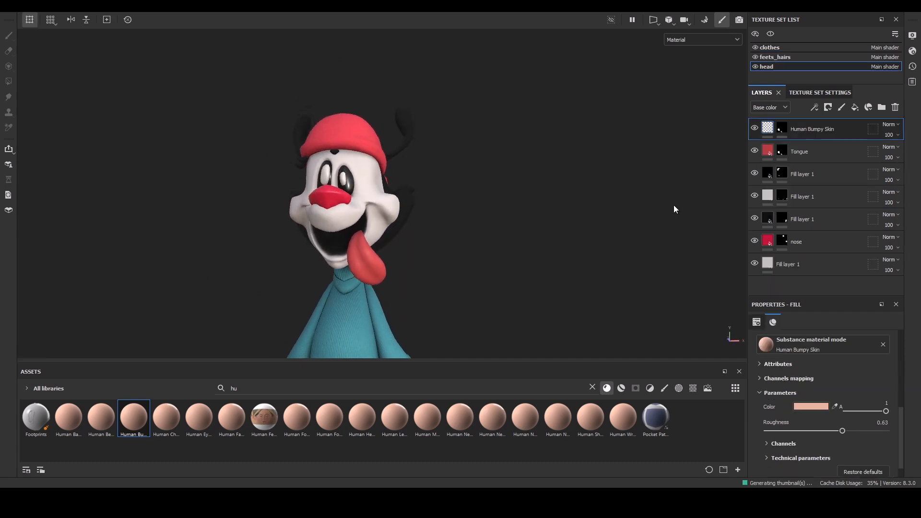
# Paste the copied fill layer directly below the Tongue layer.
pyautogui.click(793, 264)
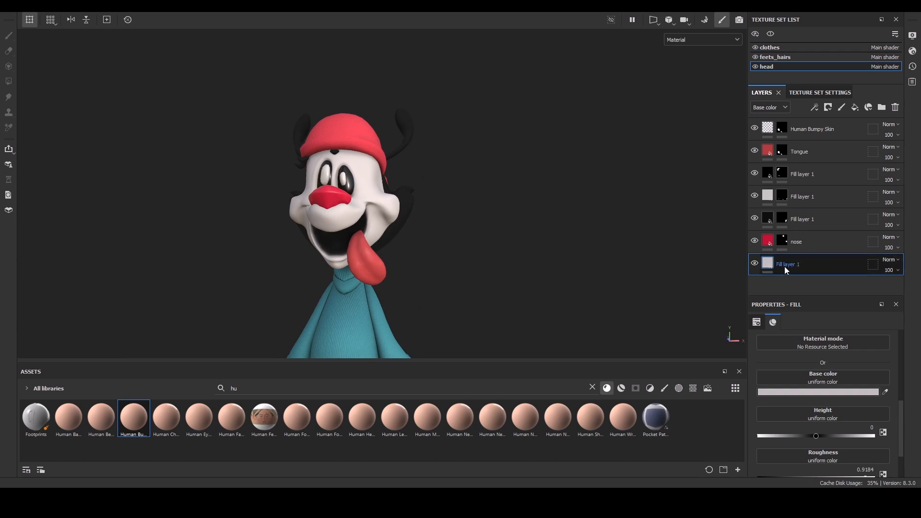
pyautogui.click(819, 126)
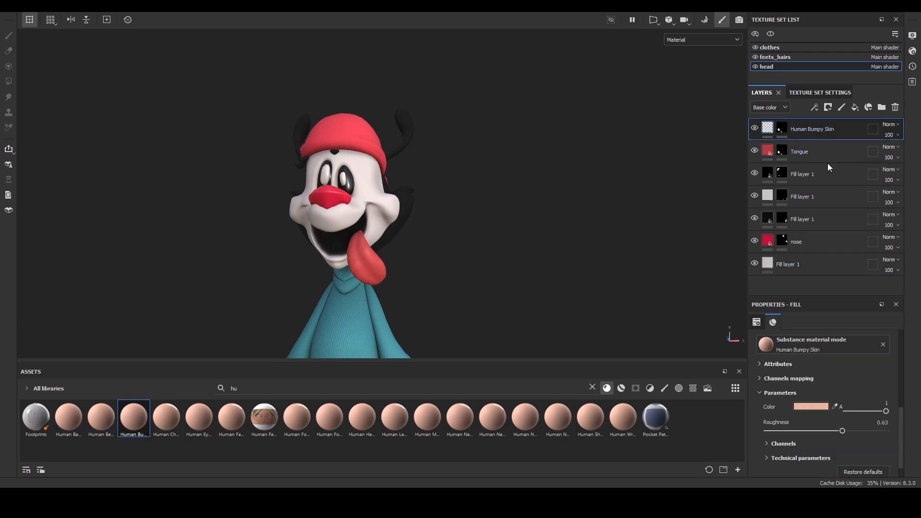
pyautogui.click(821, 173)
pyautogui.hotkey('ctrl', 'v')
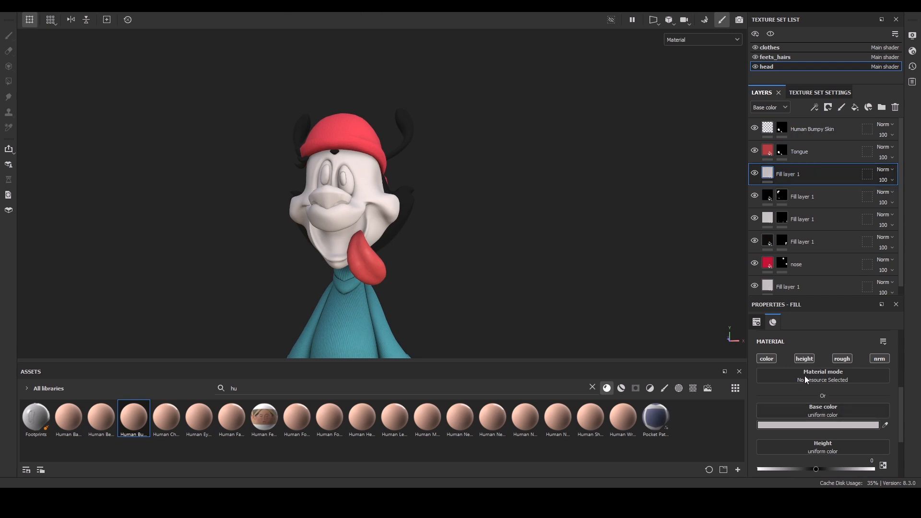
# Set the pasted layer's base color to black and add a black mask.
pyautogui.moveTo(802, 374); pyautogui.dragTo(743, 379)
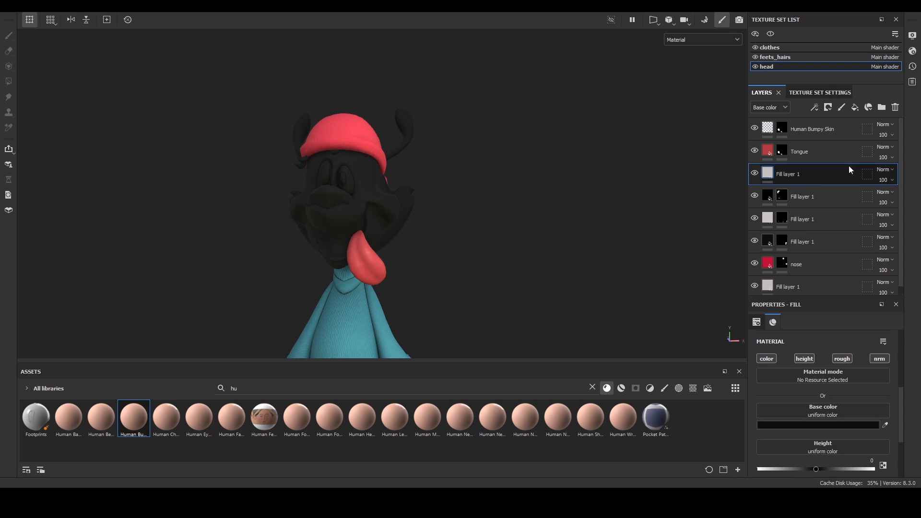
pyautogui.click(826, 111)
pyautogui.click(831, 129)
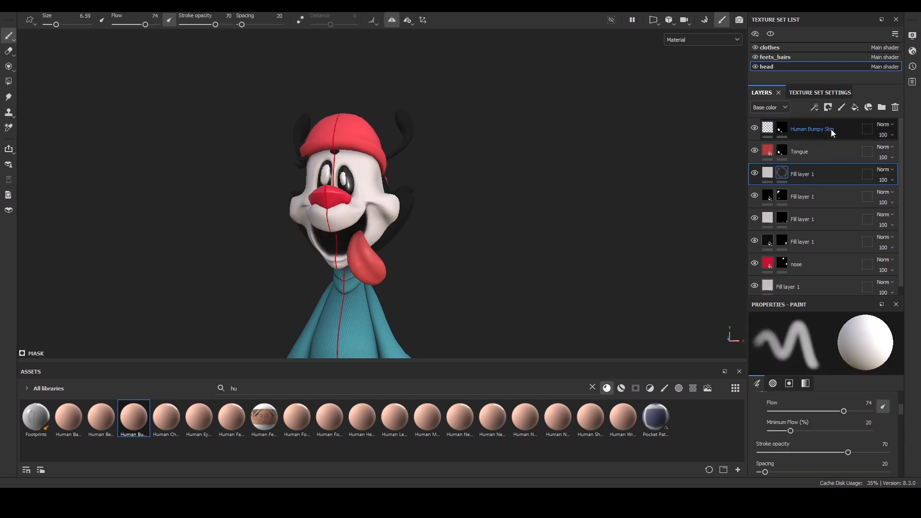
# Add an Ambient Occlusion generator to the mask, set Global Invert to True and balance to 0.78.
pyautogui.click(814, 109)
pyautogui.click(826, 258)
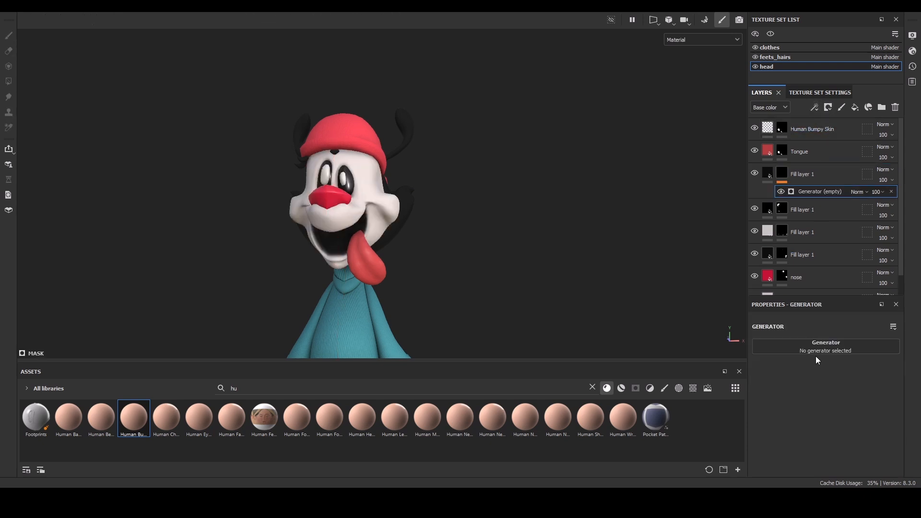
pyautogui.click(863, 390)
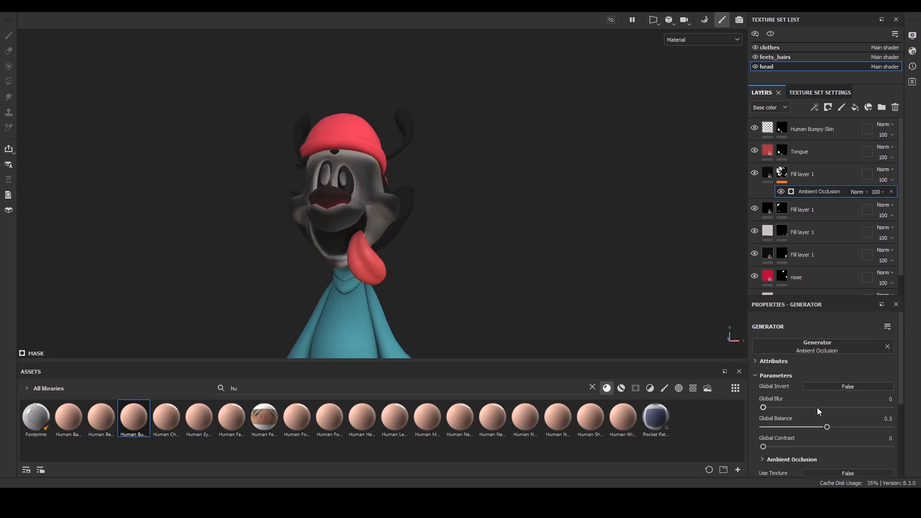
pyautogui.click(835, 387)
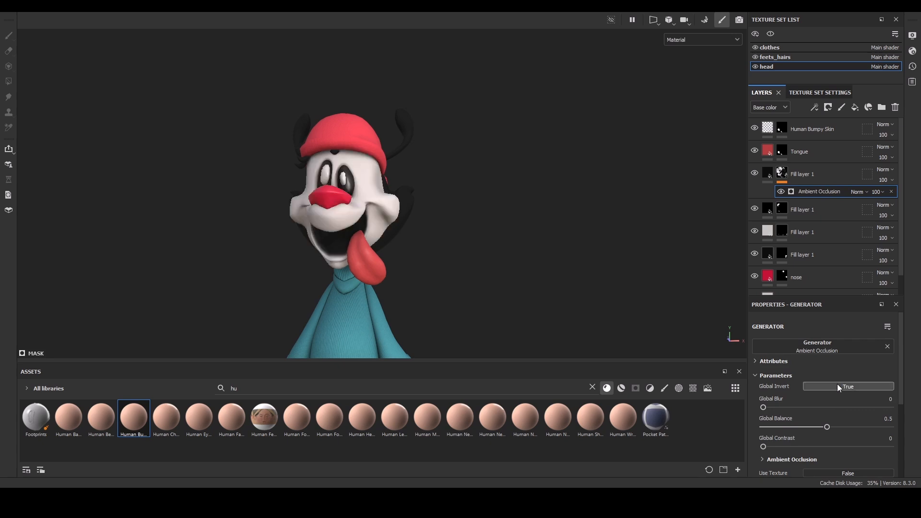
pyautogui.moveTo(827, 427); pyautogui.dragTo(859, 443)
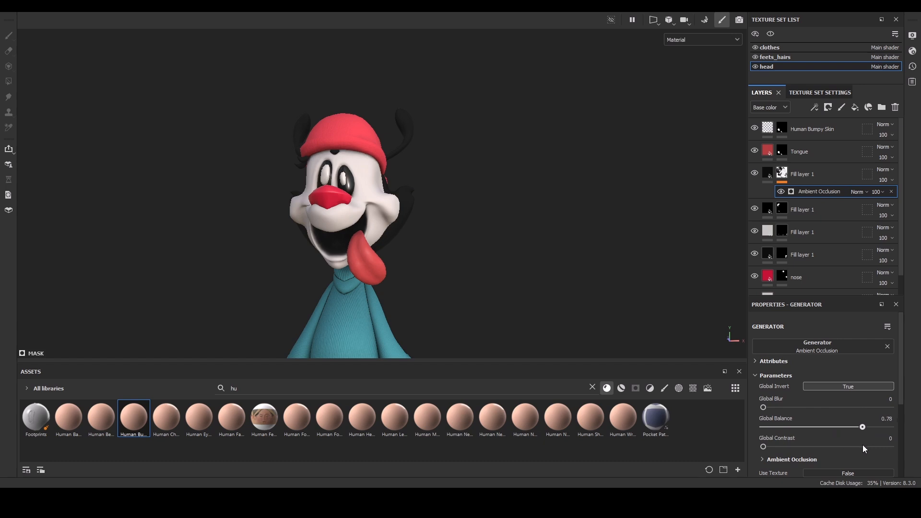
# Move the ambient occlusion layer down to sit just above the bottom skin fill layer.
pyautogui.keyDown('alt'); pyautogui.moveTo(316, 230); pyautogui.dragTo(415, 274); pyautogui.keyUp('alt')
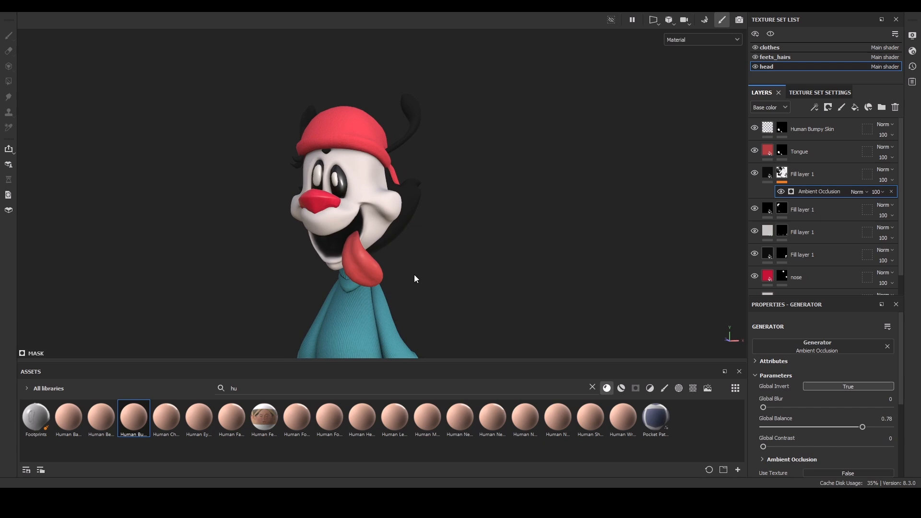
pyautogui.scroll(-1, 900, 214)
pyautogui.moveTo(807, 157); pyautogui.dragTo(817, 271)
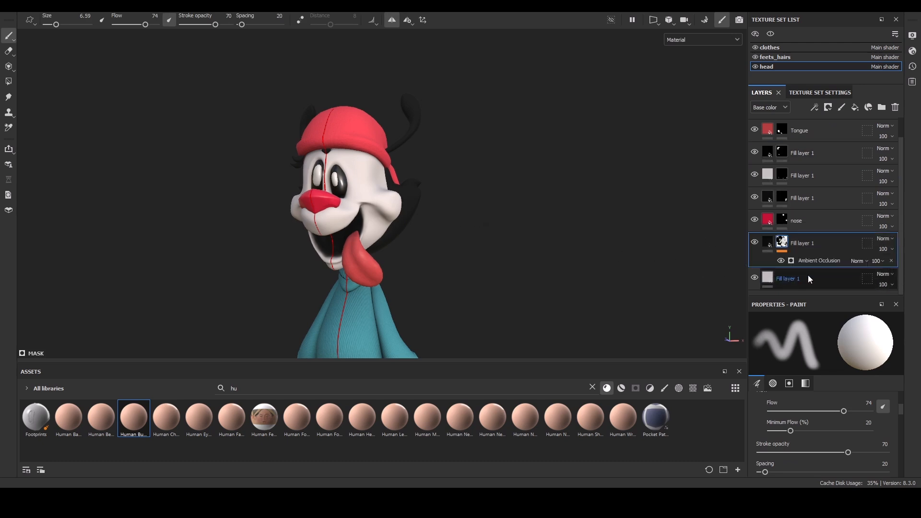
# Switch to the clothes texture set by picking it on the hat.
pyautogui.moveTo(448, 148)
pyautogui.keyDown('alt'); pyautogui.mouseDown()
pyautogui.moveTo(495, 142)
pyautogui.moveTo(534, 220)
pyautogui.moveTo(474, 193)
pyautogui.moveTo(483, 171)
pyautogui.moveTo(497, 166)
pyautogui.moveTo(438, 122)
pyautogui.mouseUp(); pyautogui.keyUp('alt')
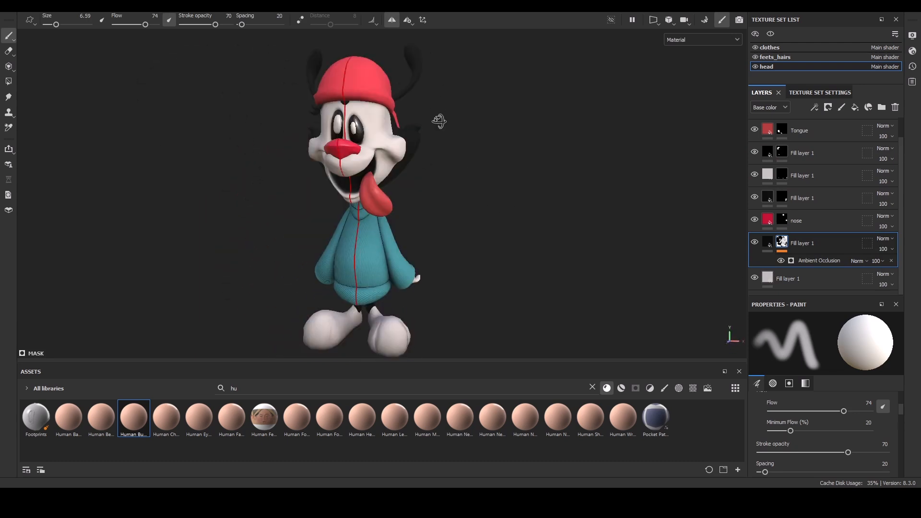
pyautogui.keyDown('ctrl'); pyautogui.keyDown('alt'); pyautogui.rightClick(371, 77); pyautogui.keyUp('alt'); pyautogui.keyUp('ctrl')
pyautogui.keyDown('alt'); pyautogui.moveTo(417, 91); pyautogui.dragTo(450, 175, button='right'); pyautogui.keyUp('alt')
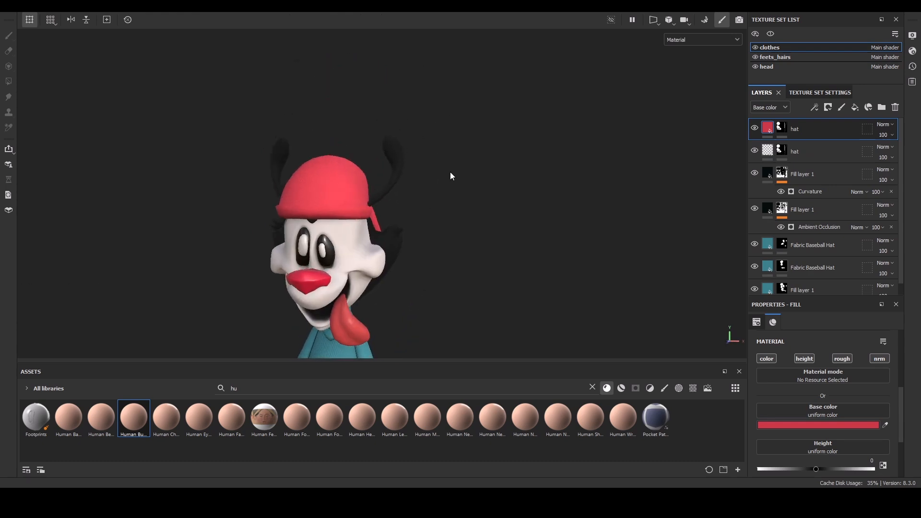
pyautogui.keyDown('alt'); pyautogui.moveTo(450, 175); pyautogui.dragTo(469, 150); pyautogui.keyUp('alt')
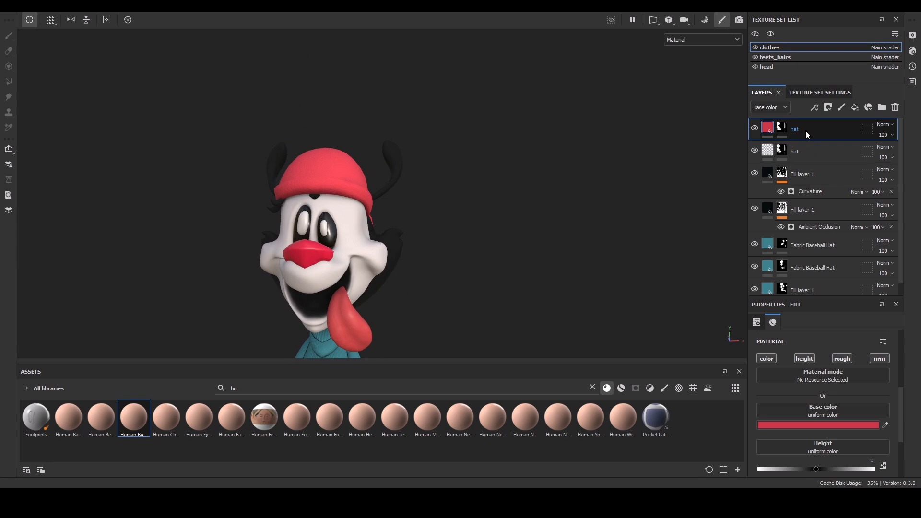
pyautogui.hotkey('ctrl', 'd')
pyautogui.click(781, 128)
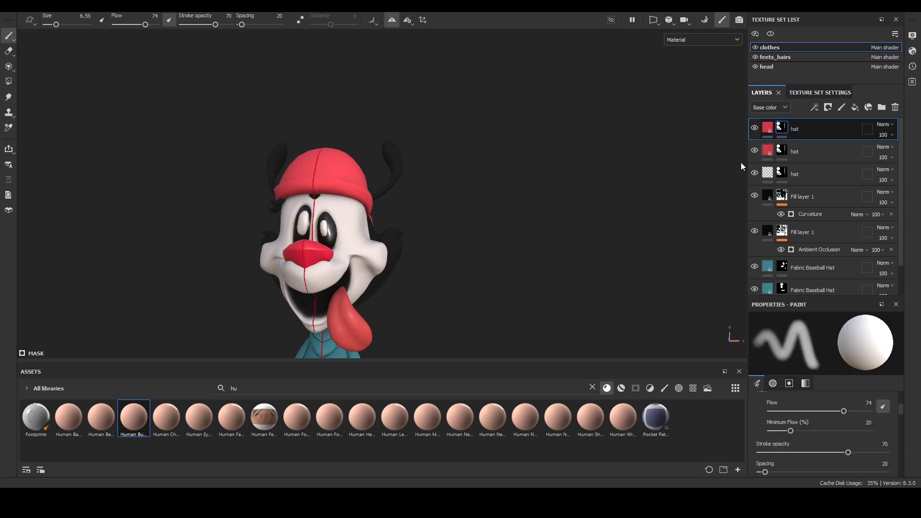
pyautogui.press('Delete')
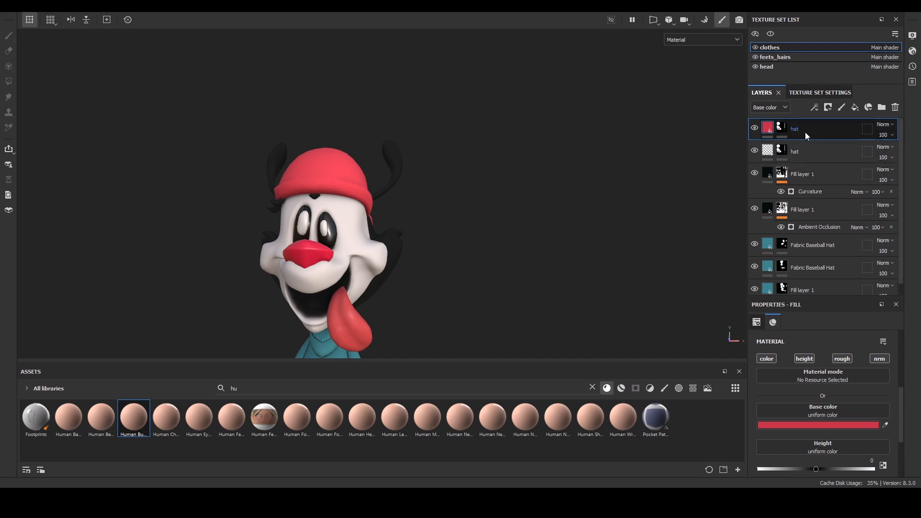
# Duplicate the red hat layer and delete the copy's mask.
pyautogui.hotkey('ctrl', 'd')
pyautogui.click(784, 129)
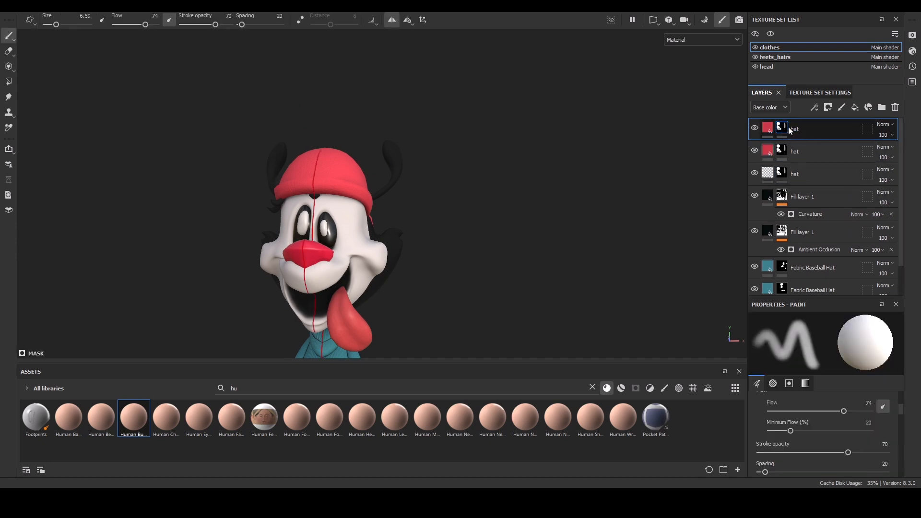
pyautogui.click(824, 106)
# Set the hat copy's base color to dark red and add a black mask.
pyautogui.moveTo(800, 373); pyautogui.dragTo(749, 377)
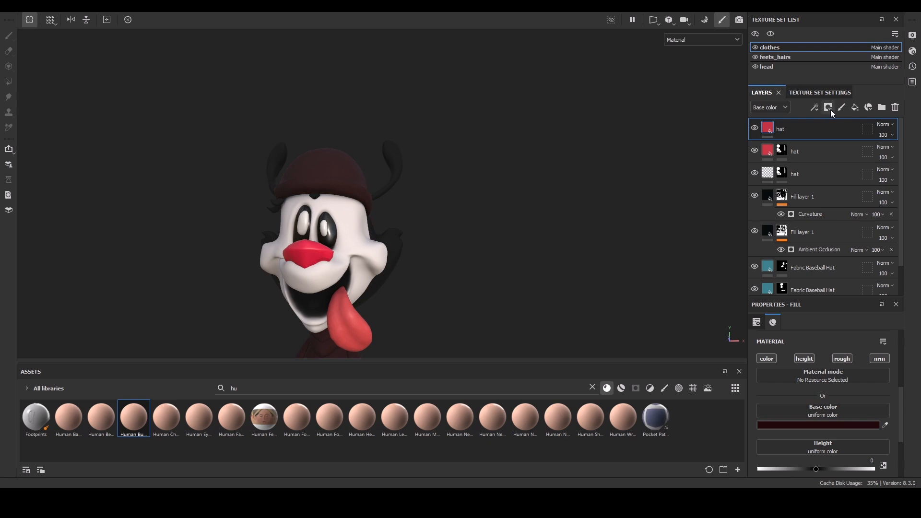
pyautogui.click(846, 135)
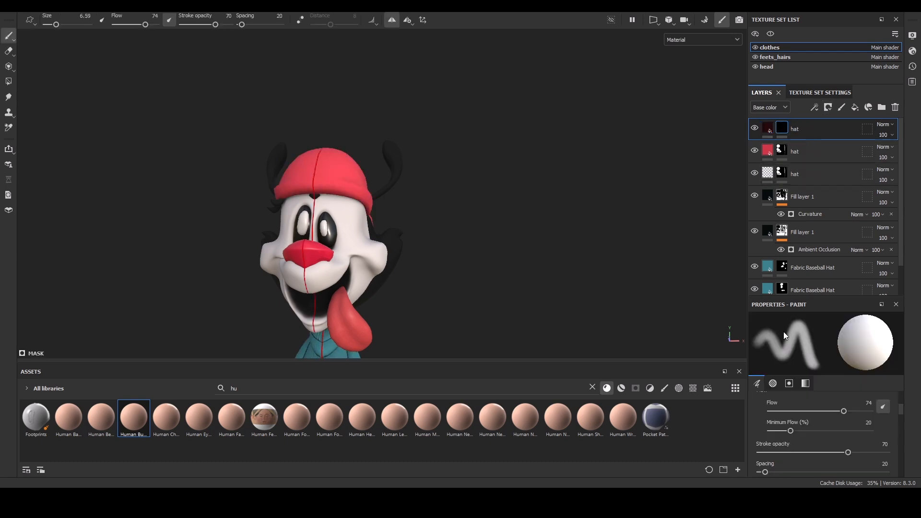
# Add an Ambient Occlusion generator to the hat copy's mask, inverted, with balance 0.3.
pyautogui.click(815, 108)
pyautogui.click(828, 121)
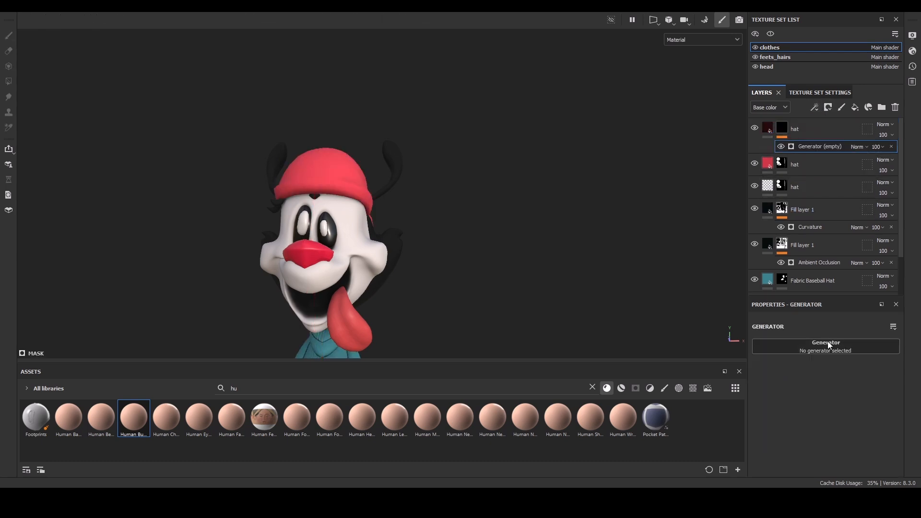
pyautogui.click(839, 378)
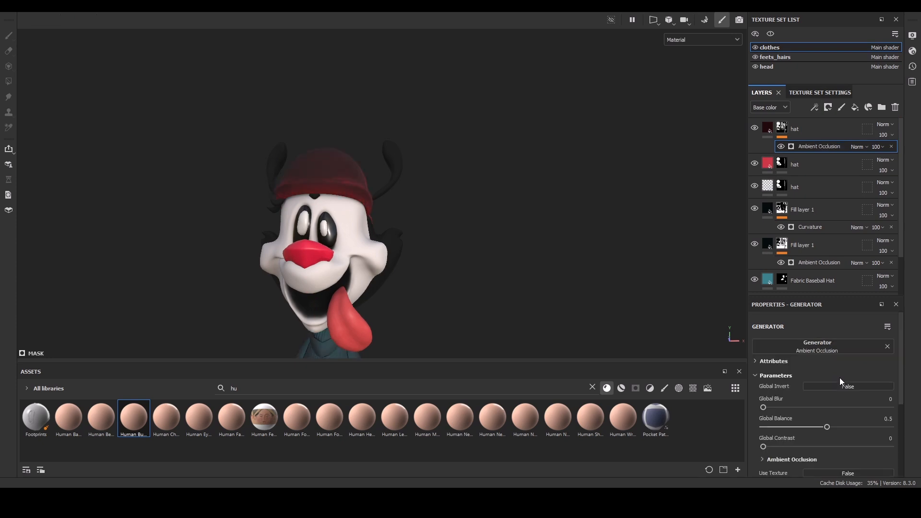
pyautogui.click(850, 387)
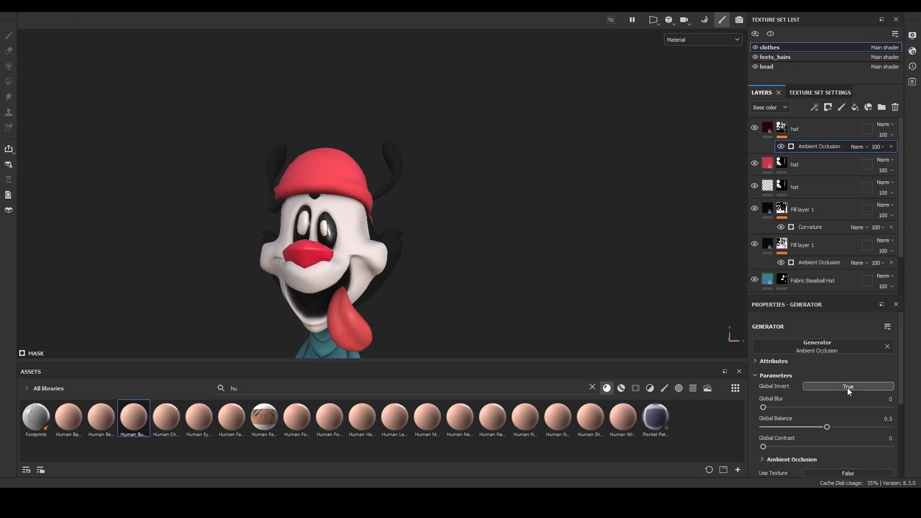
pyautogui.keyDown('alt'); pyautogui.moveTo(395, 166); pyautogui.dragTo(402, 294, button='right'); pyautogui.keyUp('alt')
pyautogui.keyDown('alt'); pyautogui.moveTo(468, 233); pyautogui.dragTo(566, 283); pyautogui.keyUp('alt')
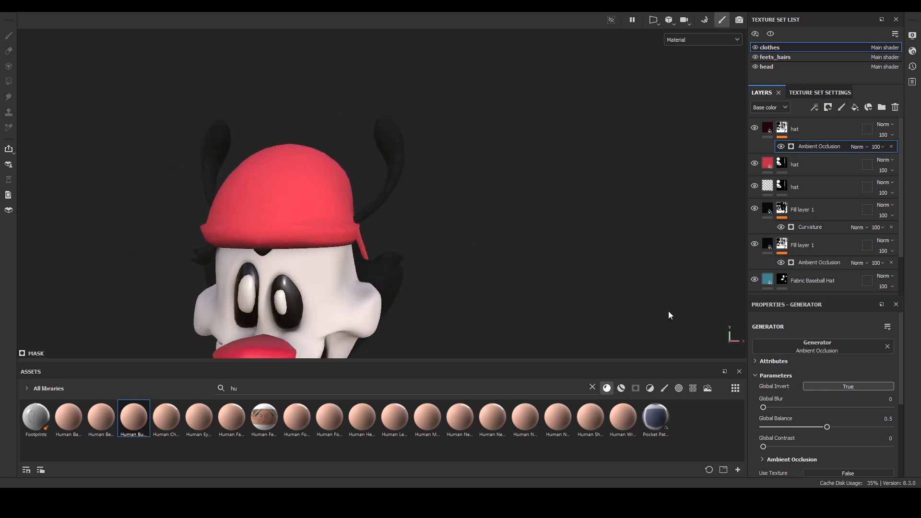
pyautogui.moveTo(827, 426)
pyautogui.mouseDown()
pyautogui.moveTo(837, 427)
pyautogui.moveTo(778, 427)
pyautogui.moveTo(802, 426)
pyautogui.mouseUp()
# Create a folder and move the dark red hat layer into it.
pyautogui.keyDown('alt'); pyautogui.moveTo(427, 301); pyautogui.dragTo(428, 195); pyautogui.keyUp('alt')
pyautogui.keyDown('alt'); pyautogui.moveTo(433, 300); pyautogui.dragTo(429, 191, button='middle'); pyautogui.keyUp('alt')
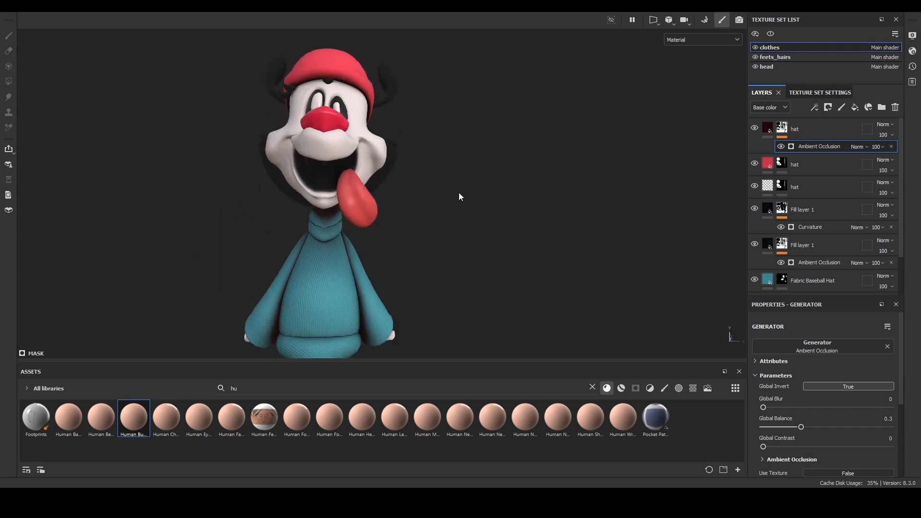
pyautogui.keyDown('alt'); pyautogui.moveTo(455, 203); pyautogui.dragTo(422, 181); pyautogui.keyUp('alt')
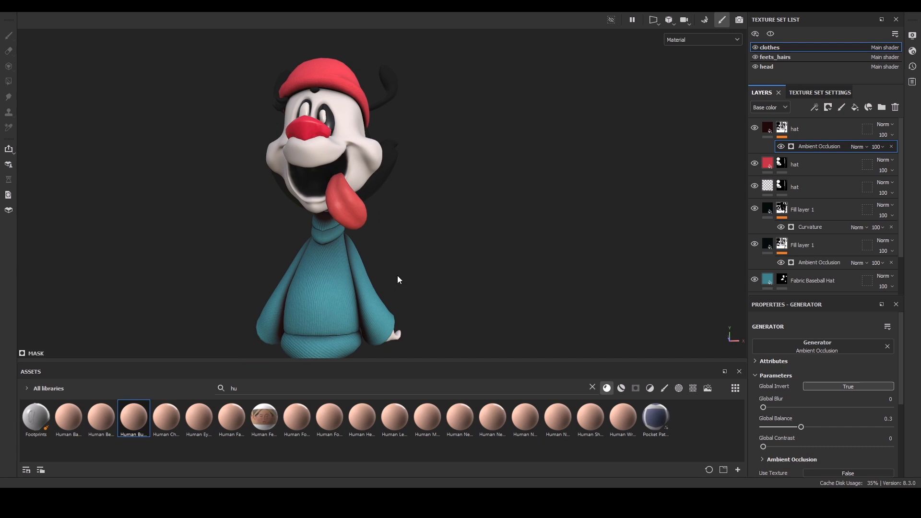
pyautogui.click(799, 129)
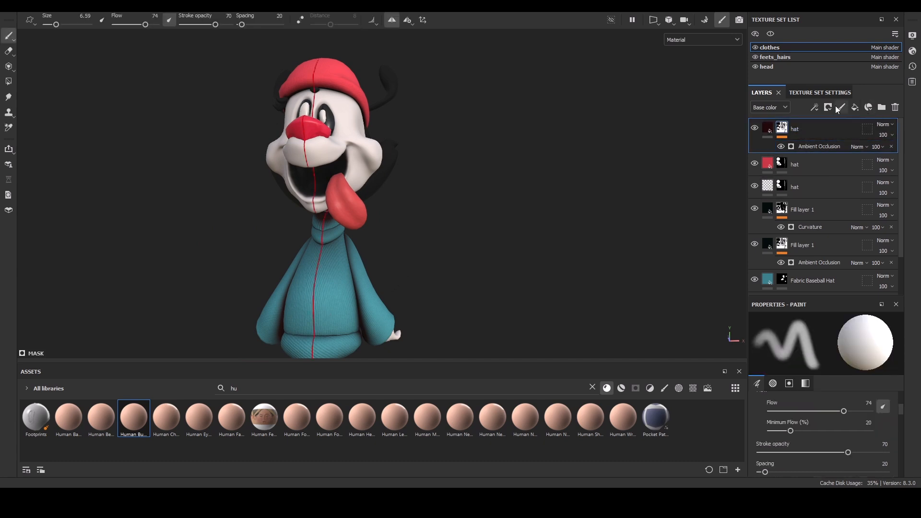
pyautogui.click(881, 107)
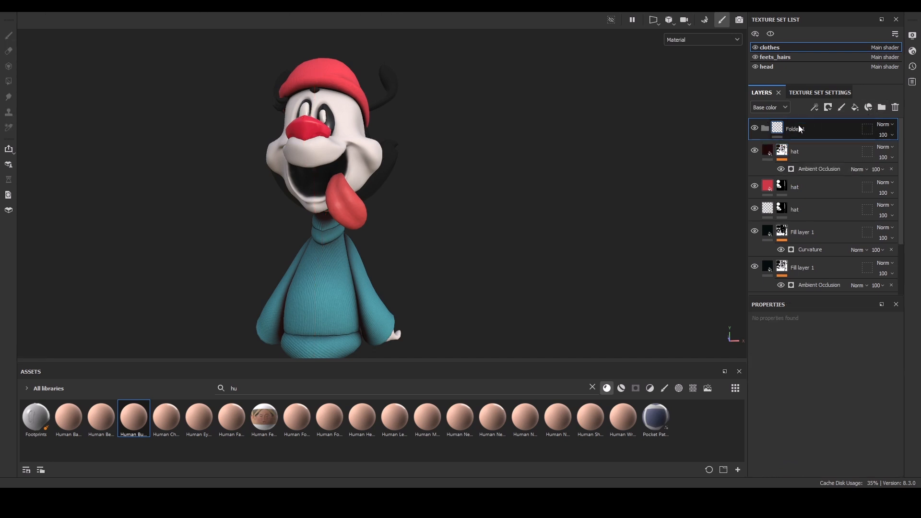
pyautogui.moveTo(802, 157); pyautogui.dragTo(804, 133)
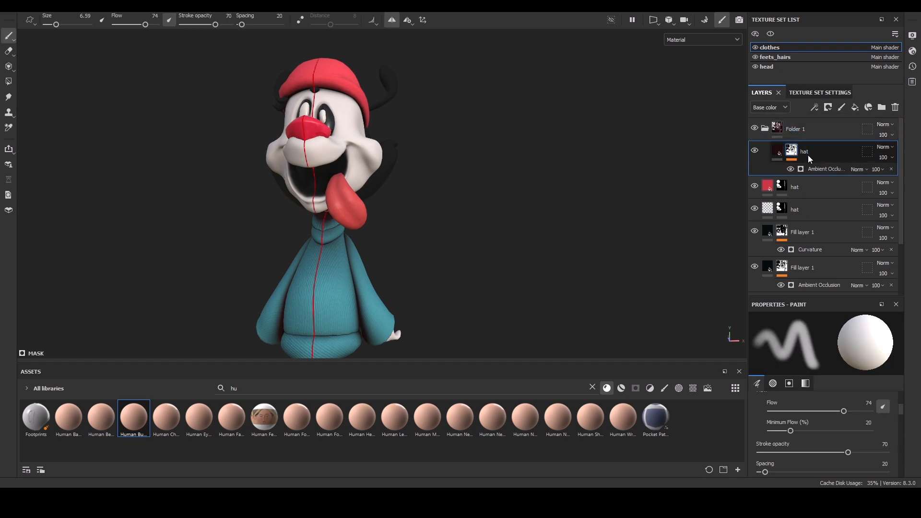
# Mask the folder and fill the hat mesh in the mask with the Polygon Fill tool.
pyautogui.click(801, 130)
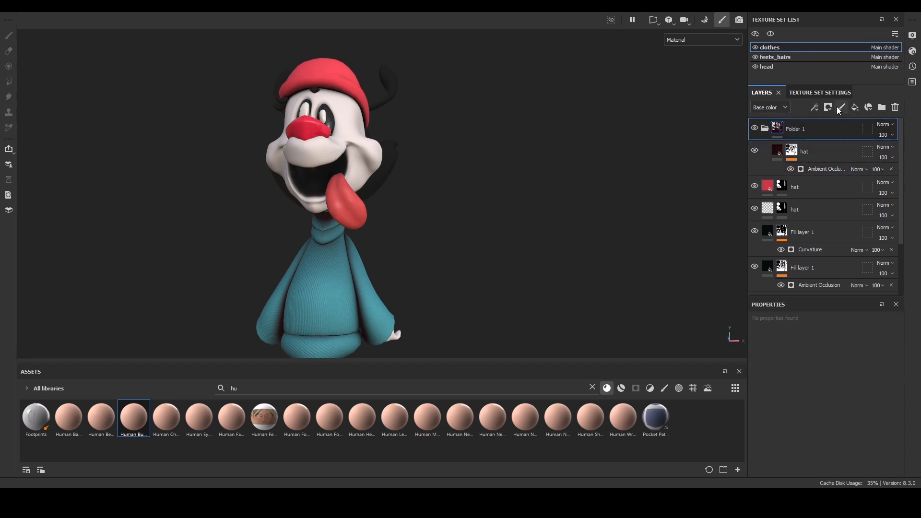
pyautogui.click(843, 131)
pyautogui.press('4')
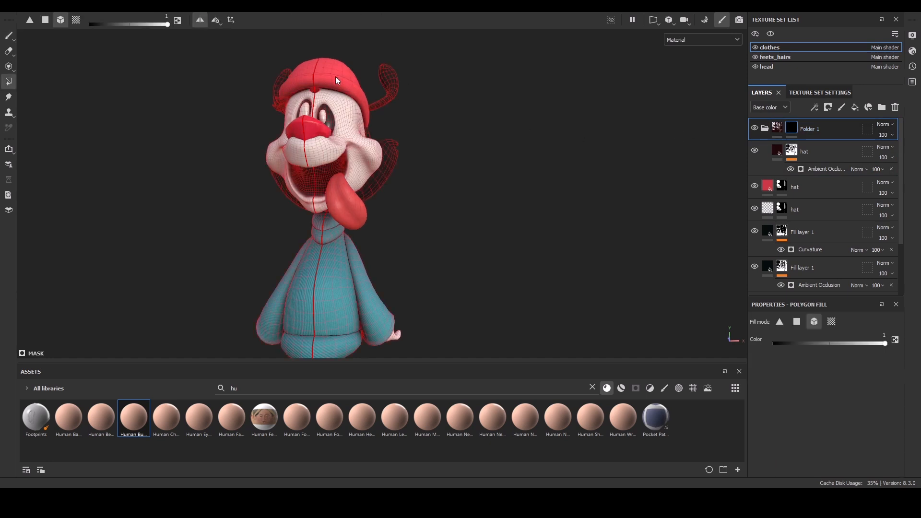
pyautogui.click(339, 75)
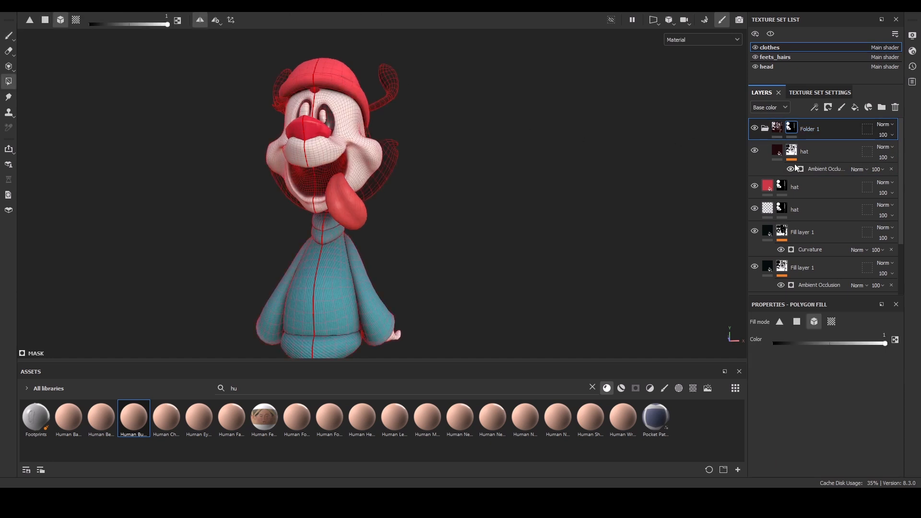
pyautogui.press('1')
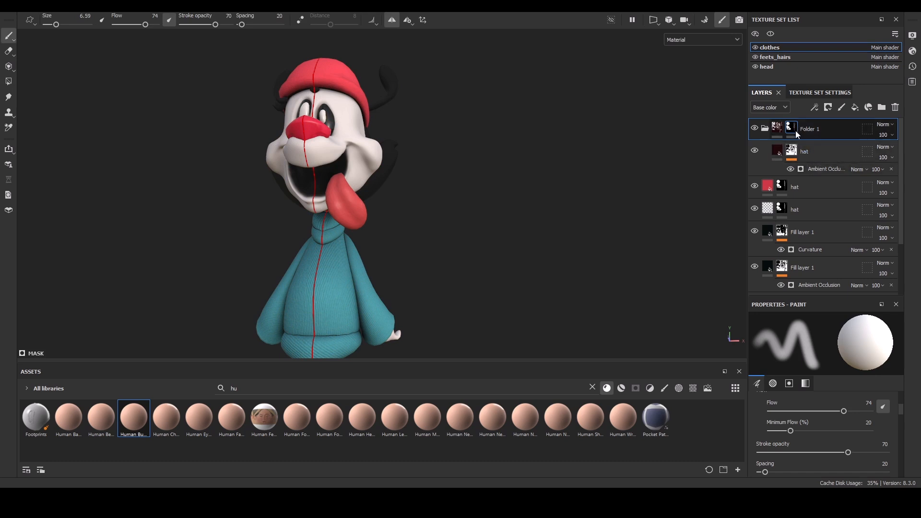
# Orbit and zoom around the character to inspect the hat and sweater shading.
pyautogui.keyDown('alt'); pyautogui.moveTo(373, 126); pyautogui.dragTo(450, 159); pyautogui.keyUp('alt')
pyautogui.keyDown('alt'); pyautogui.moveTo(452, 120); pyautogui.dragTo(449, 209, button='middle'); pyautogui.keyUp('alt')
pyautogui.keyDown('alt'); pyautogui.moveTo(458, 182); pyautogui.dragTo(480, 177); pyautogui.keyUp('alt')
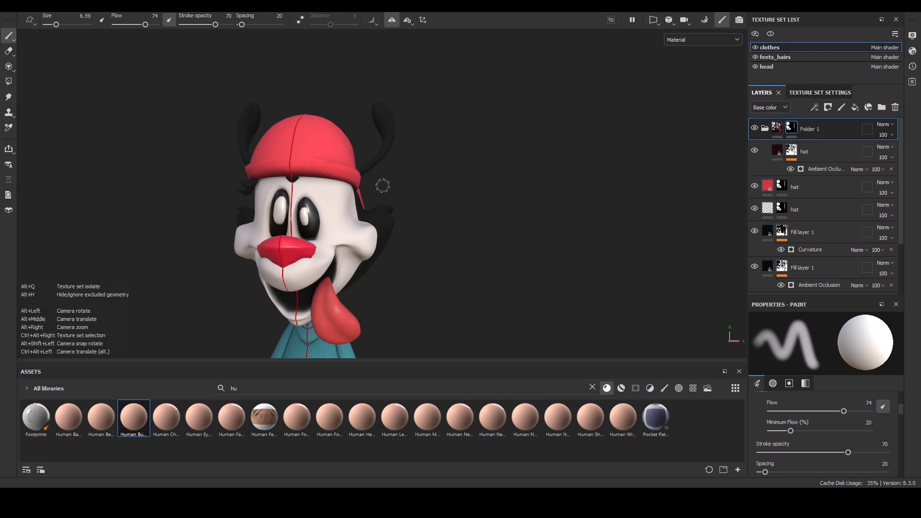
pyautogui.keyDown('alt'); pyautogui.moveTo(415, 189); pyautogui.dragTo(426, 222); pyautogui.keyUp('alt')
pyautogui.scroll(4, 440, 281)
pyautogui.keyDown('alt'); pyautogui.moveTo(446, 211); pyautogui.dragTo(438, 135, button='right'); pyautogui.keyUp('alt')
pyautogui.keyDown('alt'); pyautogui.moveTo(448, 140); pyautogui.dragTo(458, 121); pyautogui.keyUp('alt')
pyautogui.moveTo(466, 143)
pyautogui.keyDown('alt'); pyautogui.mouseDown()
pyautogui.moveTo(541, 154)
pyautogui.moveTo(411, 166)
pyautogui.mouseUp(); pyautogui.keyUp('alt')
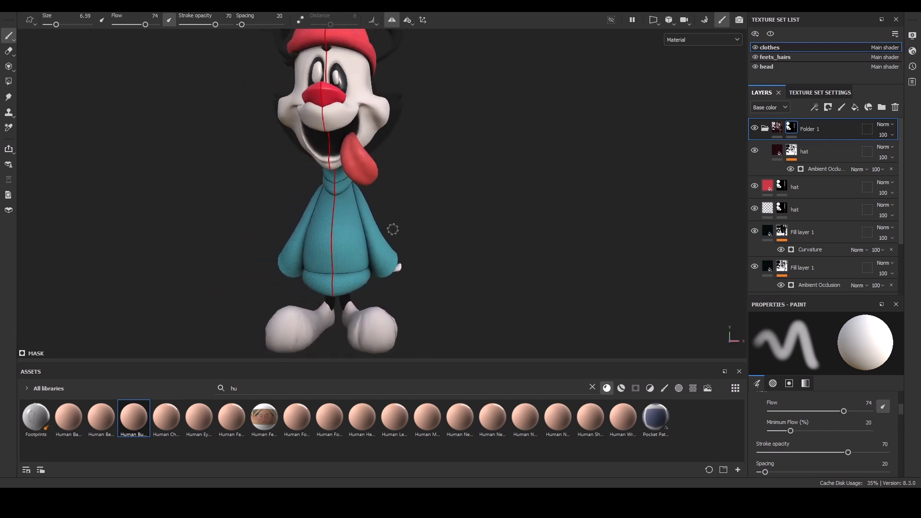
# Orbit and zoom the viewport to review the whole textured character from several angles.
pyautogui.scroll(-3, 459, 208)
pyautogui.keyDown('alt'); pyautogui.moveTo(464, 118); pyautogui.dragTo(417, 130); pyautogui.keyUp('alt')
pyautogui.keyDown('alt'); pyautogui.moveTo(432, 146); pyautogui.dragTo(436, 199, button='right'); pyautogui.keyUp('alt')
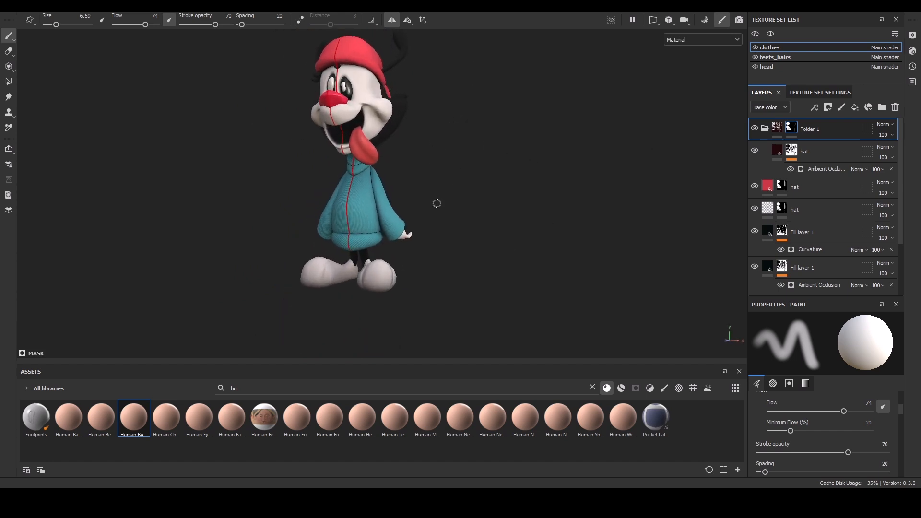
pyautogui.keyDown('alt'); pyautogui.moveTo(432, 173); pyautogui.dragTo(427, 210, button='middle'); pyautogui.keyUp('alt')
pyautogui.moveTo(427, 210)
pyautogui.keyDown('alt'); pyautogui.mouseDown()
pyautogui.moveTo(476, 205)
pyautogui.moveTo(454, 192)
pyautogui.moveTo(442, 200)
pyautogui.mouseUp(); pyautogui.keyUp('alt')
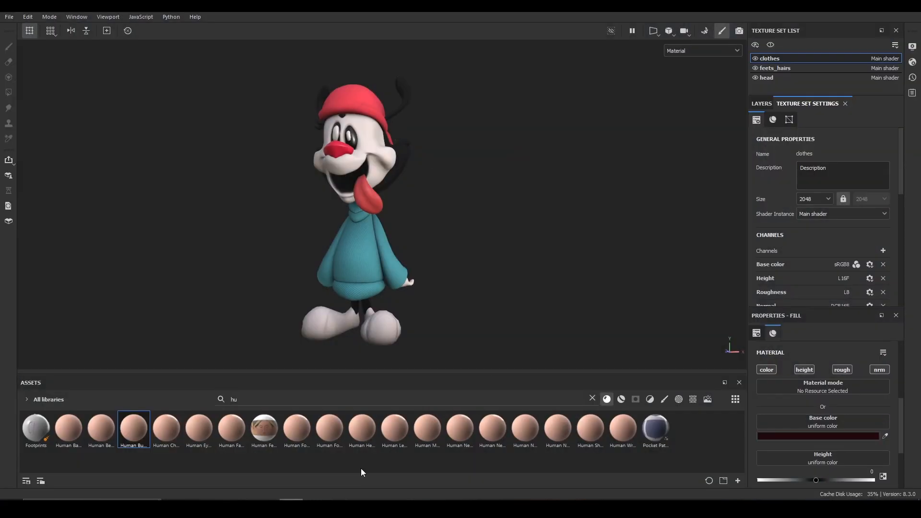
pyautogui.moveTo(473, 171)
pyautogui.keyDown('alt'); pyautogui.mouseDown()
pyautogui.moveTo(493, 164)
pyautogui.moveTo(468, 177)
pyautogui.mouseUp(); pyautogui.keyUp('alt')
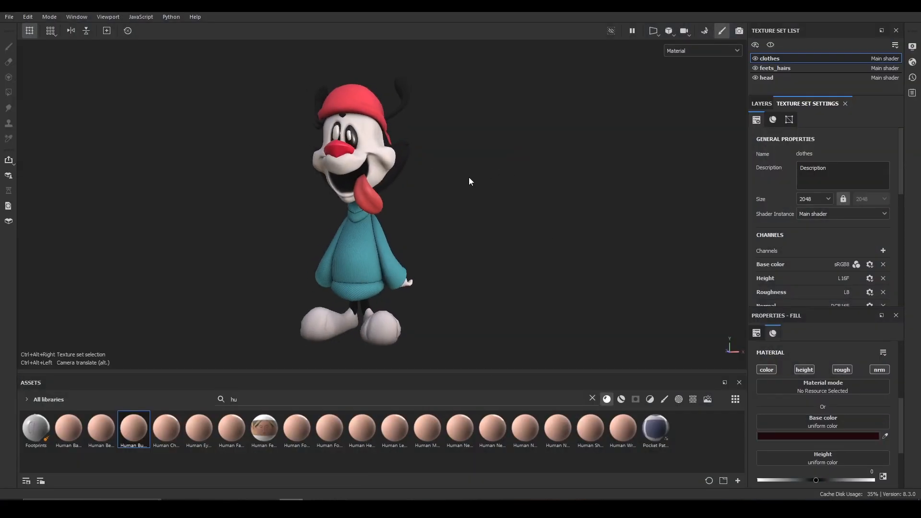
pyautogui.keyDown('alt'); pyautogui.moveTo(468, 177); pyautogui.dragTo(503, 187, button='middle'); pyautogui.keyUp('alt')
pyautogui.keyDown('alt'); pyautogui.moveTo(500, 185); pyautogui.dragTo(497, 195, button='right'); pyautogui.keyUp('alt')
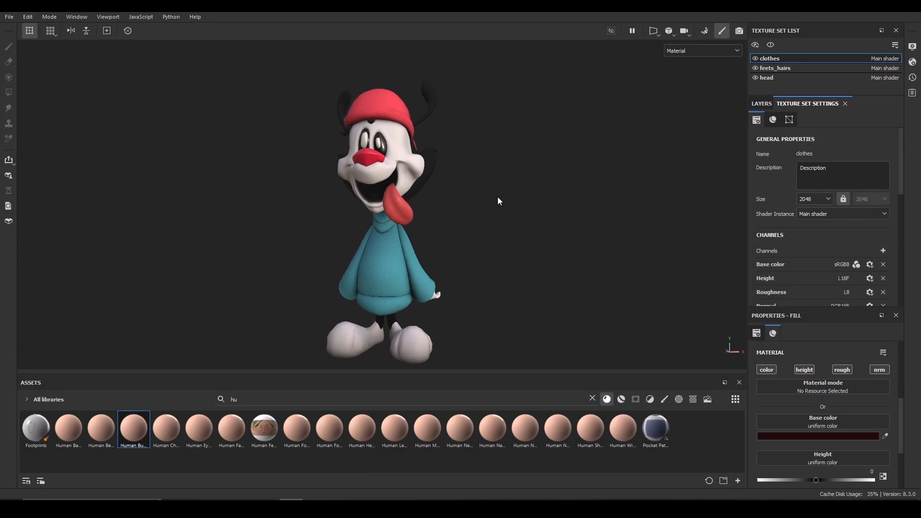
pyautogui.keyDown('alt'); pyautogui.moveTo(528, 189); pyautogui.dragTo(526, 188); pyautogui.keyUp('alt')
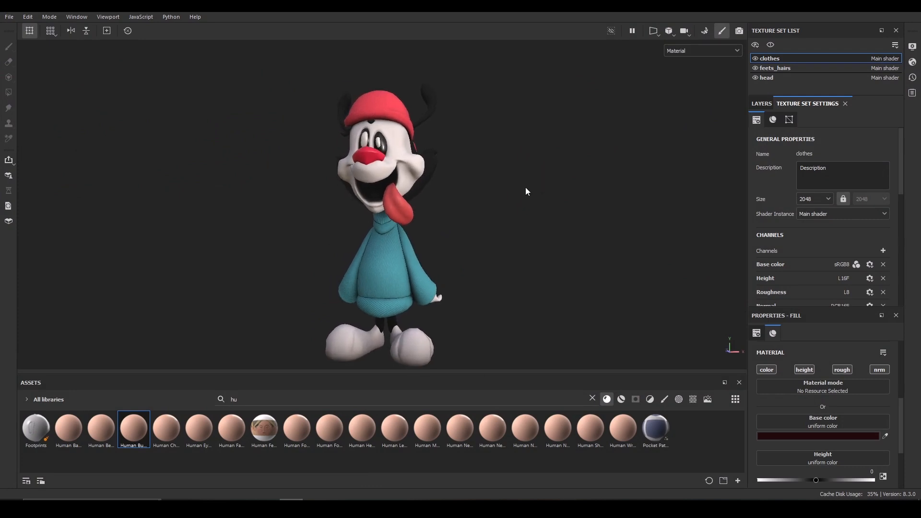
# Open Export Textures and set the output directory to a Files/Textures folder on the Desktop, keeping the Blender (Principled BSDF) template.
pyautogui.click(14, 18)
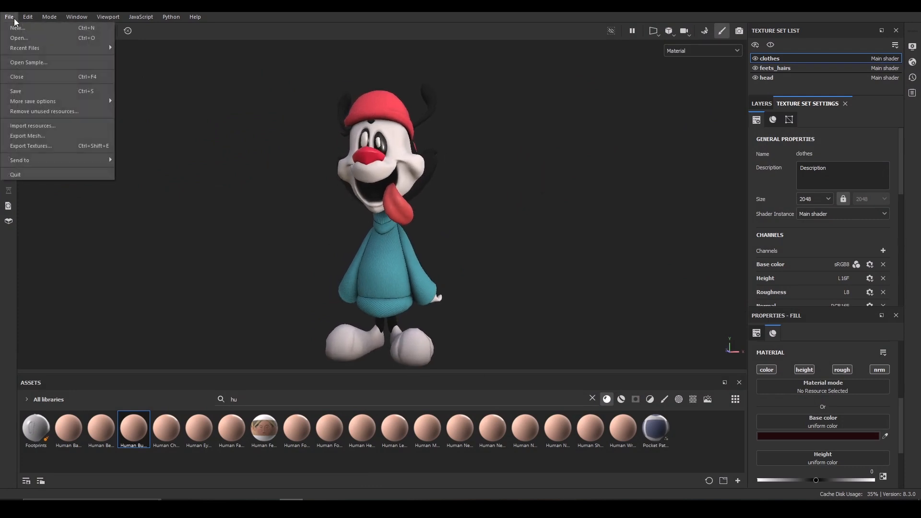
pyautogui.click(51, 148)
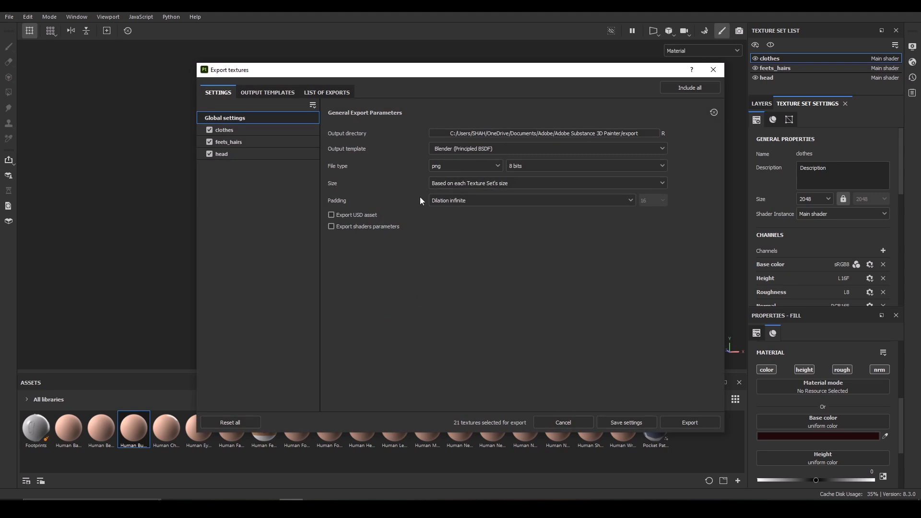
pyautogui.click(642, 134)
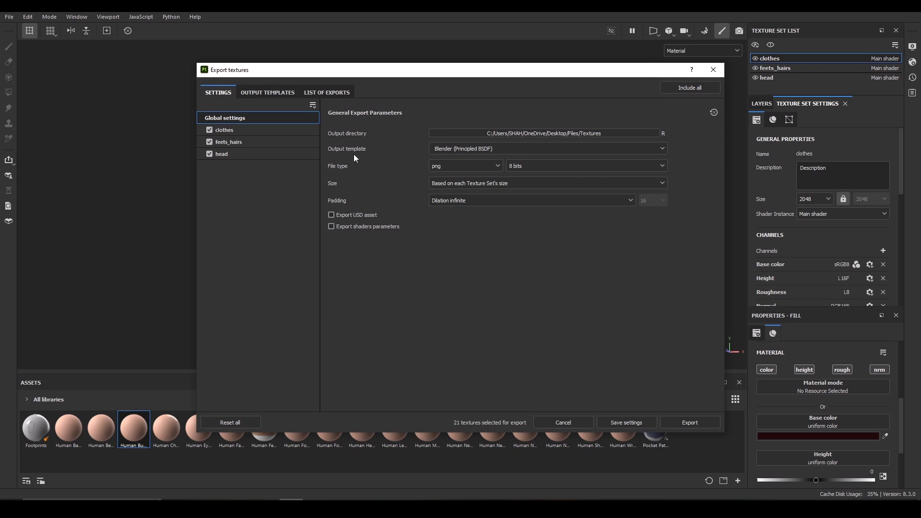
pyautogui.click(463, 156)
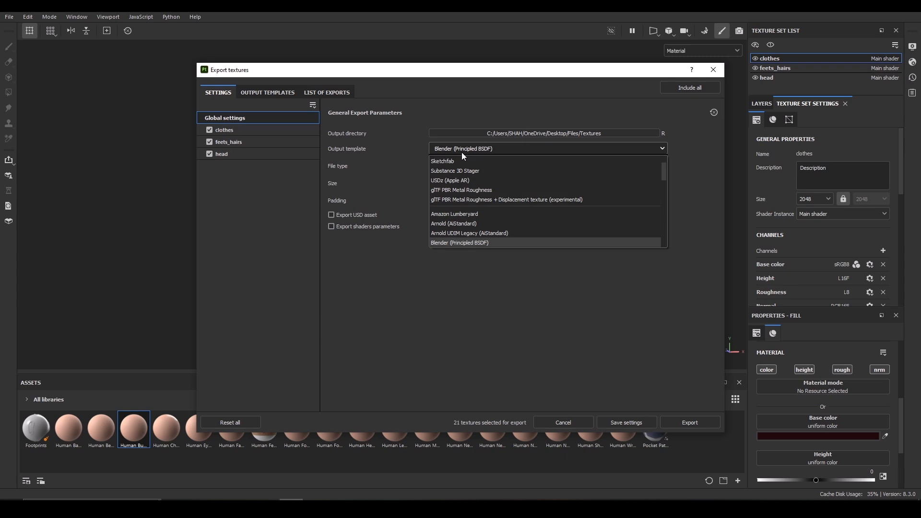
pyautogui.scroll(-5, 456, 221)
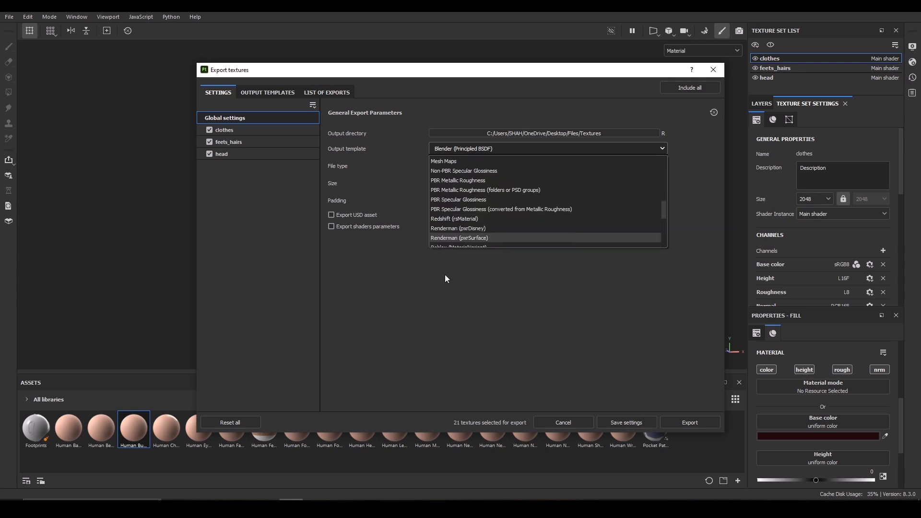
pyautogui.click(477, 355)
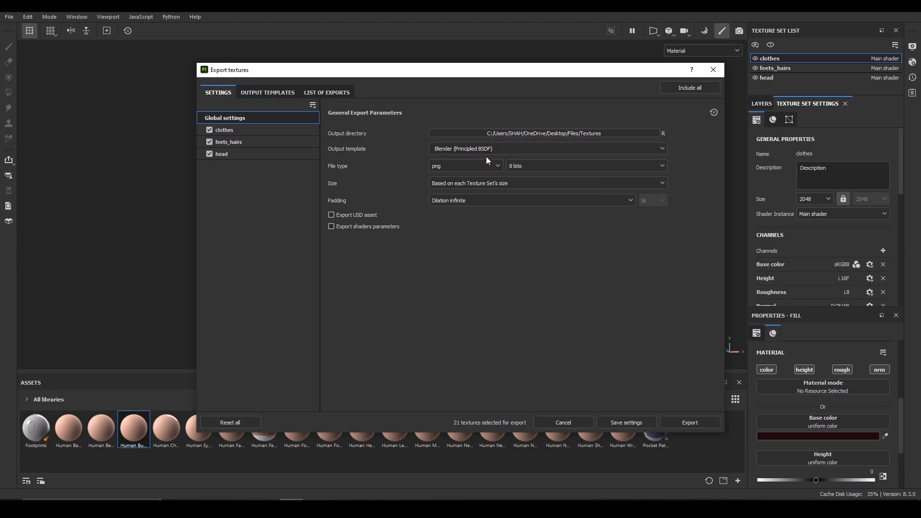
# Review the list of exports and export all three texture sets as 8-bit PNG maps.
pyautogui.click(329, 94)
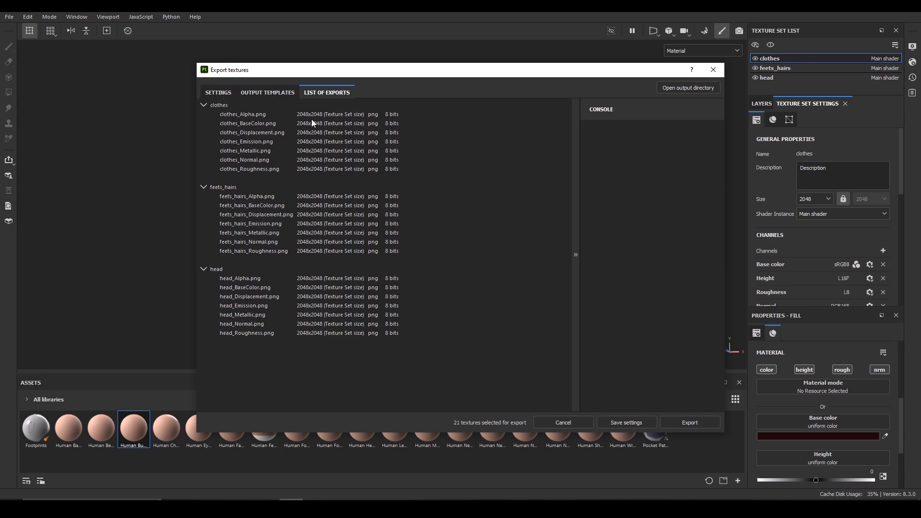
pyautogui.click(265, 94)
pyautogui.click(226, 95)
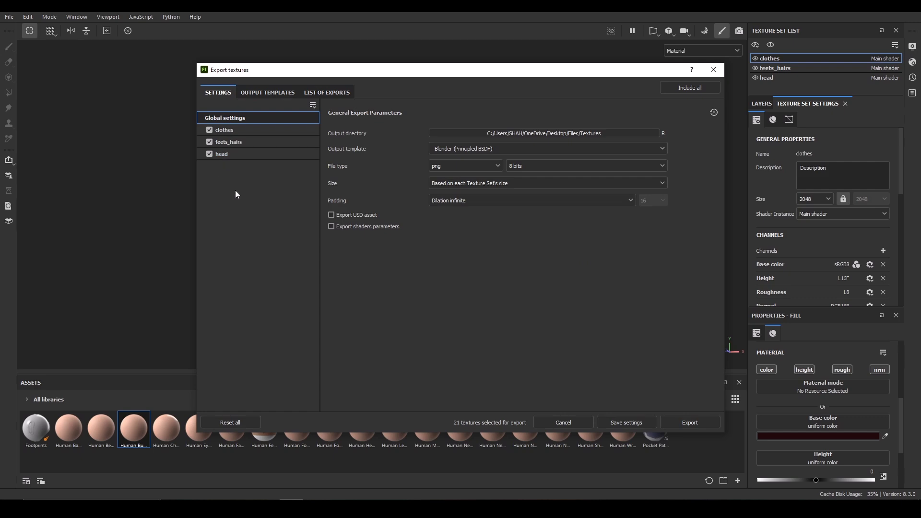
pyautogui.click(688, 425)
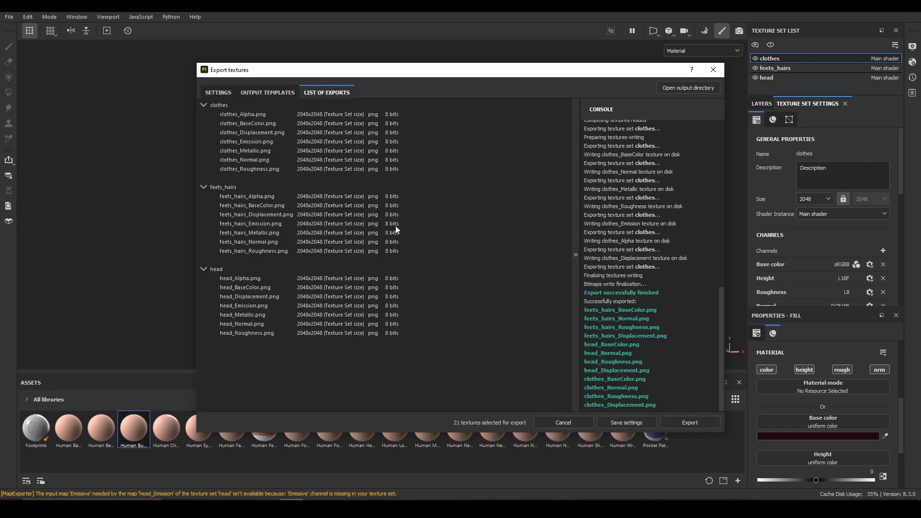
pyautogui.press('Escape')
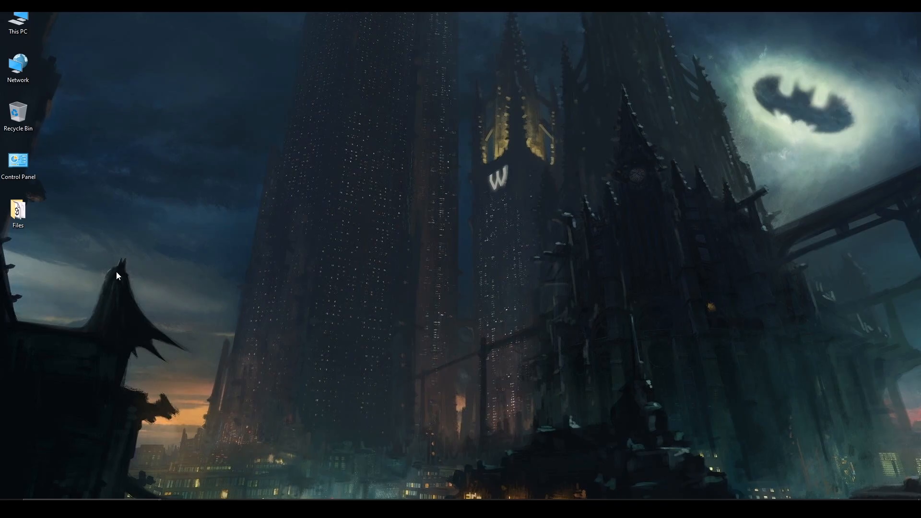
# Inspect the exported maps in the Textures folder in File Explorer and review the character once more.
pyautogui.doubleClick(18, 210)
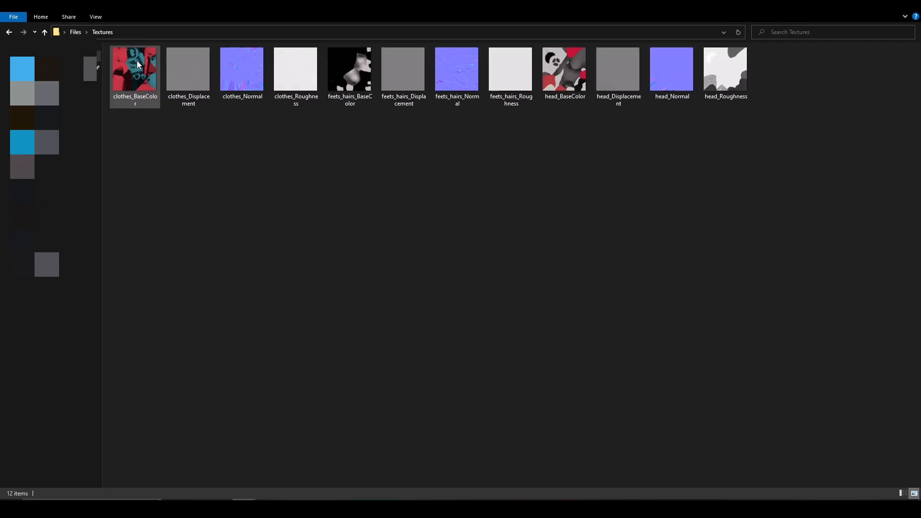
pyautogui.moveTo(300, 140); pyautogui.dragTo(140, 80)
pyautogui.moveTo(499, 143); pyautogui.dragTo(351, 84)
pyautogui.moveTo(749, 158); pyautogui.dragTo(570, 73)
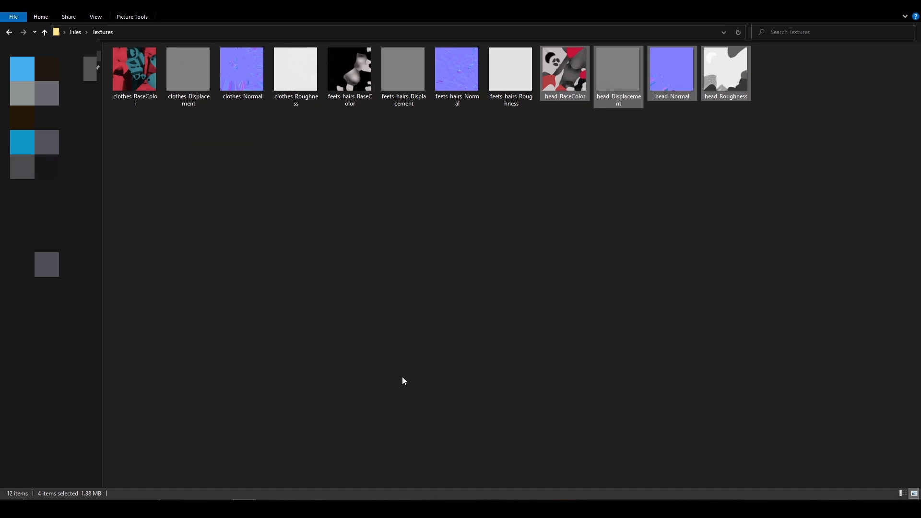
pyautogui.moveTo(290, 507)
pyautogui.click(291, 465)
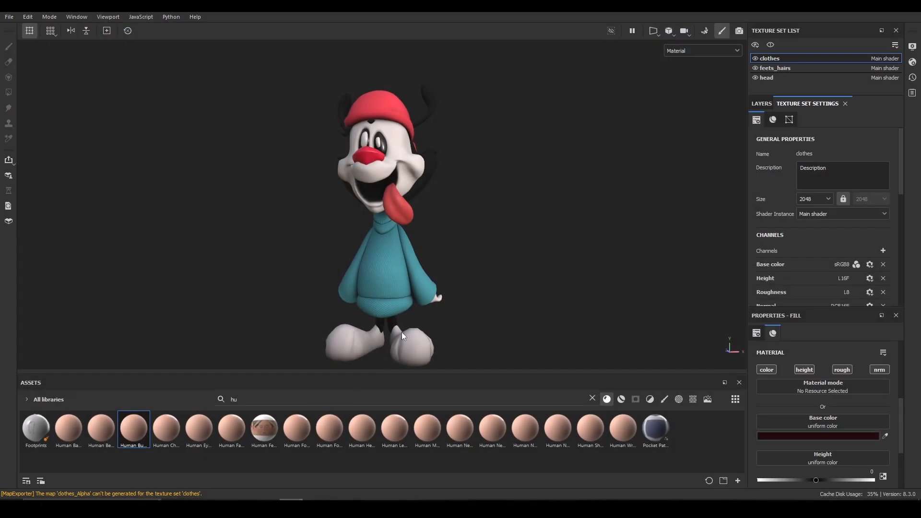
pyautogui.moveTo(522, 232)
pyautogui.keyDown('shift'); pyautogui.mouseDown(button='right')
pyautogui.moveTo(553, 243)
pyautogui.moveTo(403, 281)
pyautogui.mouseUp(button='right'); pyautogui.keyUp('shift')
pyautogui.moveTo(559, 291)
pyautogui.keyDown('shift'); pyautogui.mouseDown(button='right')
pyautogui.moveTo(467, 281)
pyautogui.moveTo(506, 292)
pyautogui.mouseUp(button='right'); pyautogui.keyUp('shift')
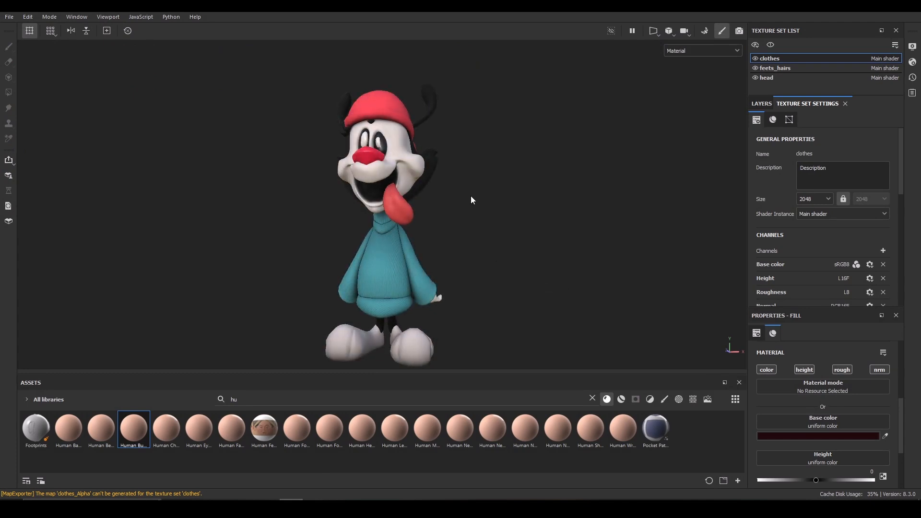